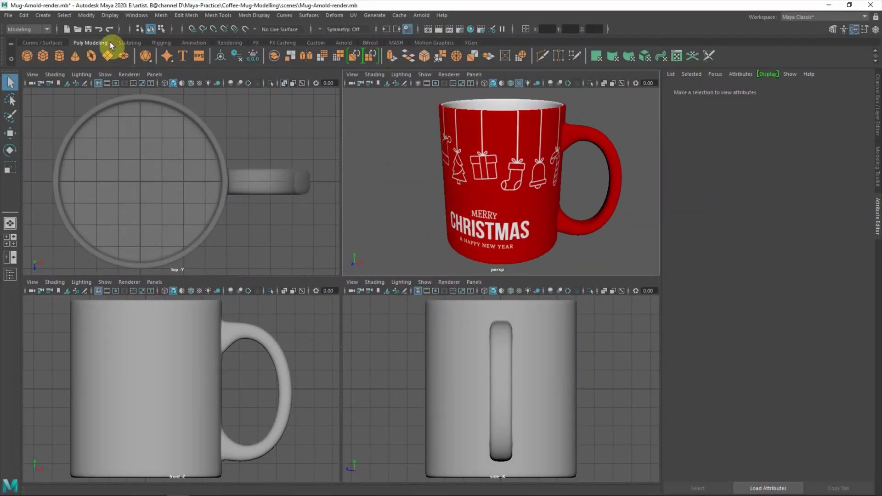
# Step: Set render output to PNG with a 960×540 image size preset and show the render frame
pyautogui.click(137, 15)
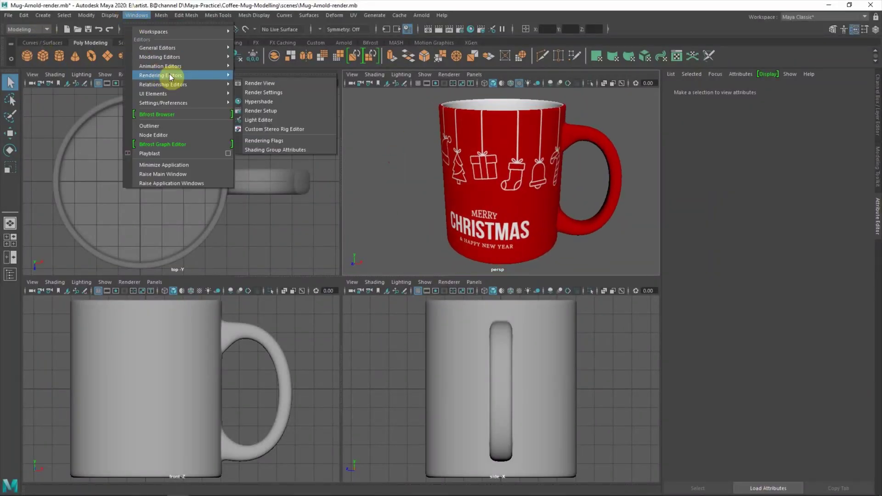
pyautogui.click(263, 92)
pyautogui.click(237, 62)
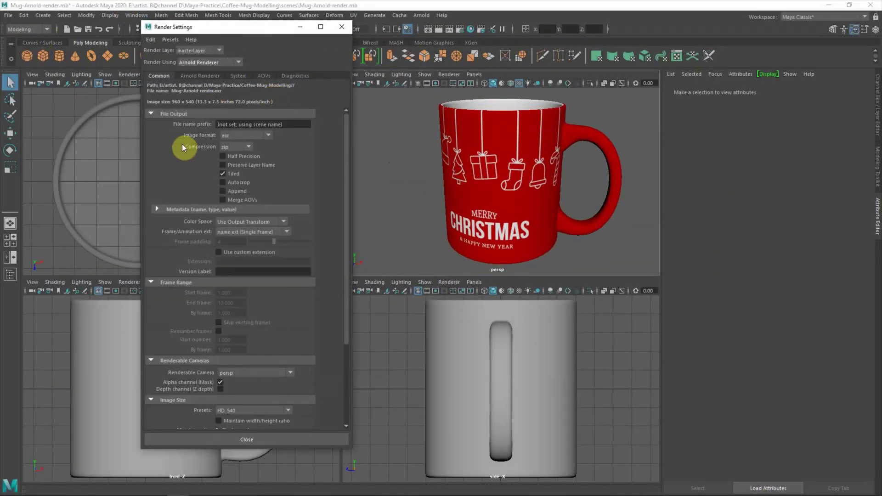
pyautogui.click(239, 135)
pyautogui.click(239, 152)
pyautogui.scroll(-3, 313, 187)
pyautogui.click(252, 301)
pyautogui.click(236, 321)
pyautogui.click(244, 440)
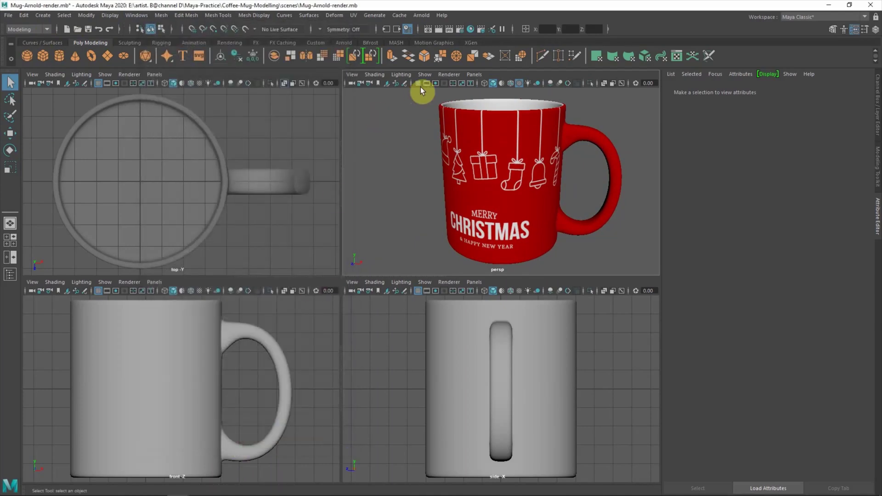
pyautogui.click(454, 83)
# Step: Resize the viewport panes and frame the mug in every view
pyautogui.moveTo(364, 277); pyautogui.dragTo(350, 321)
pyautogui.moveTo(342, 286); pyautogui.dragTo(426, 281)
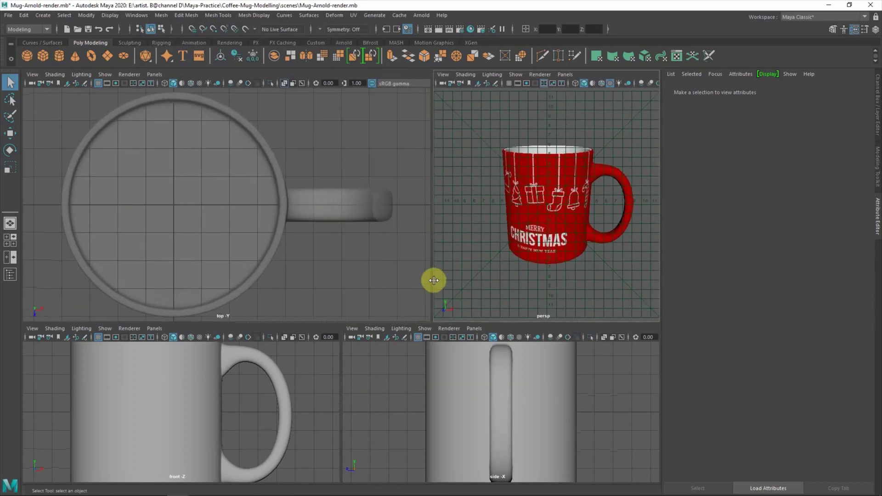
pyautogui.moveTo(451, 324); pyautogui.dragTo(453, 296)
pyautogui.moveTo(428, 258); pyautogui.dragTo(453, 250)
pyautogui.hotkey('shift', 'a')
# Step: Add a new camera, look through it in the perspective pane, and move it back along Z
pyautogui.click(47, 17)
pyautogui.click(172, 81)
pyautogui.click(587, 74)
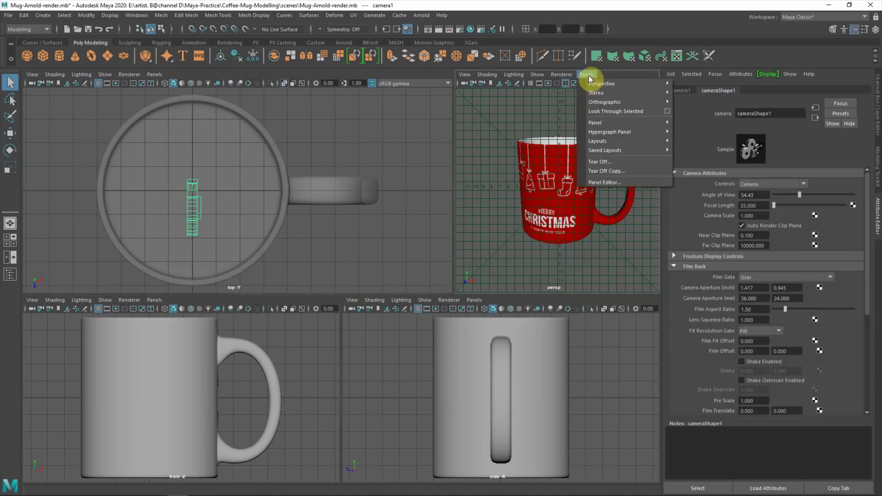
pyautogui.click(684, 83)
pyautogui.hotkey('shift', 'a')
pyautogui.press('w')
pyautogui.moveTo(192, 220); pyautogui.dragTo(189, 269)
# Step: Set the camera's focal length to 85 mm and reposition it to fit the mug
pyautogui.scroll(-5, 189, 270)
pyautogui.scroll(-4, 439, 400)
pyautogui.moveTo(439, 400); pyautogui.dragTo(380, 399)
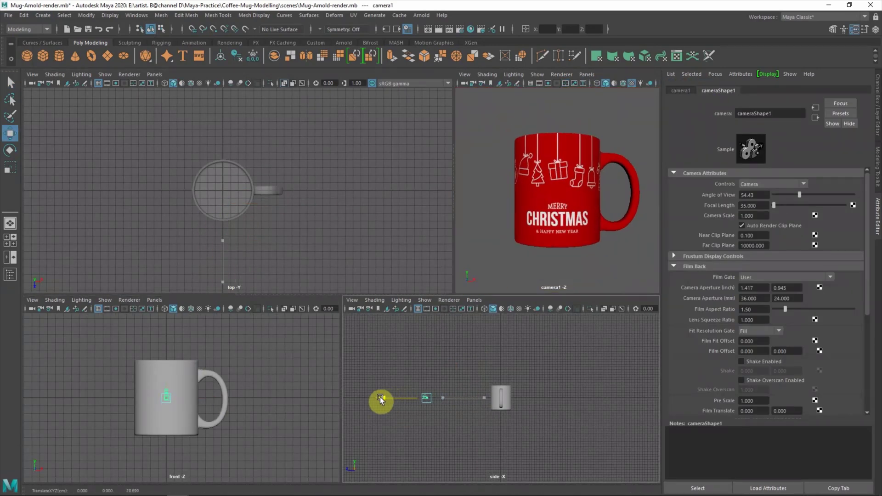
pyautogui.click(451, 361)
pyautogui.click(424, 399)
pyautogui.write('85')
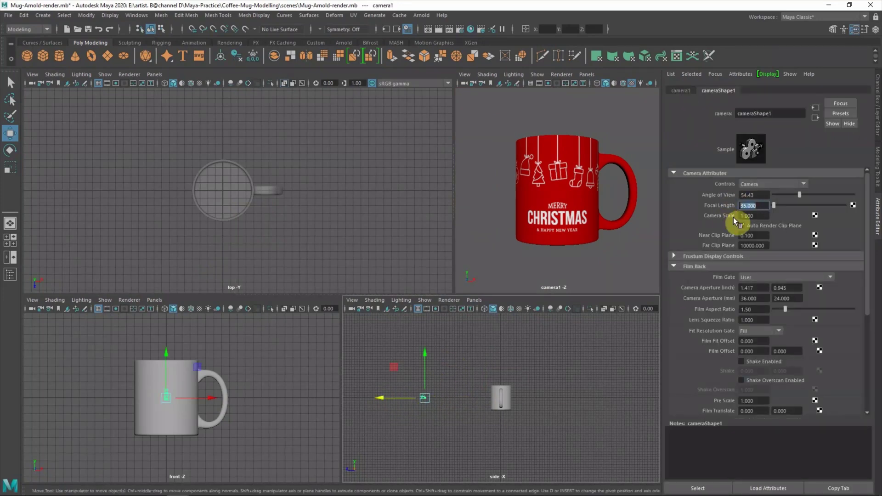
pyautogui.press('Return')
pyautogui.press('t')
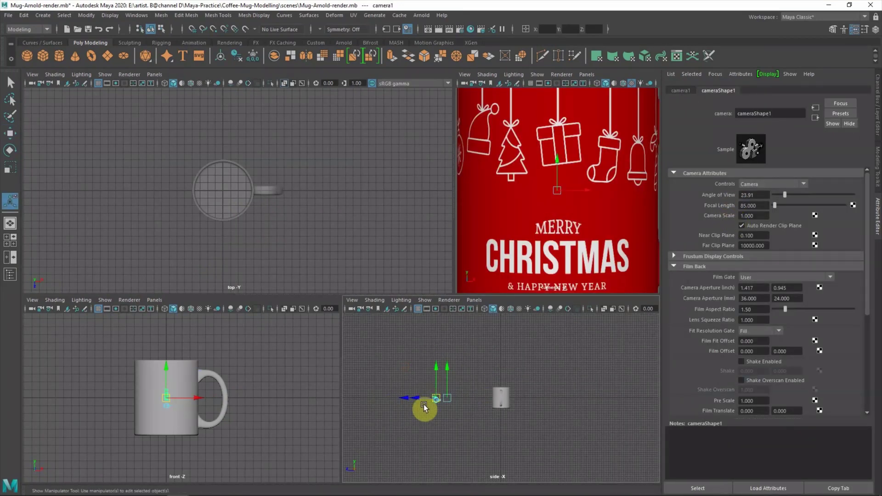
pyautogui.moveTo(424, 406)
pyautogui.mouseDown()
pyautogui.moveTo(357, 398)
pyautogui.moveTo(393, 350)
pyautogui.moveTo(387, 377)
pyautogui.mouseUp()
# Step: Refine the camera's framing of the mug using the field chart overlay
pyautogui.click(537, 74)
pyautogui.click(566, 83)
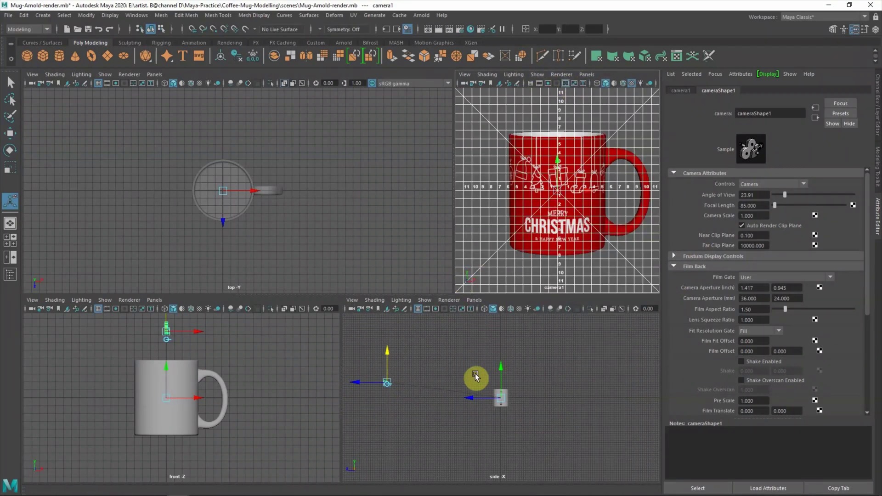
pyautogui.moveTo(387, 382); pyautogui.dragTo(357, 381)
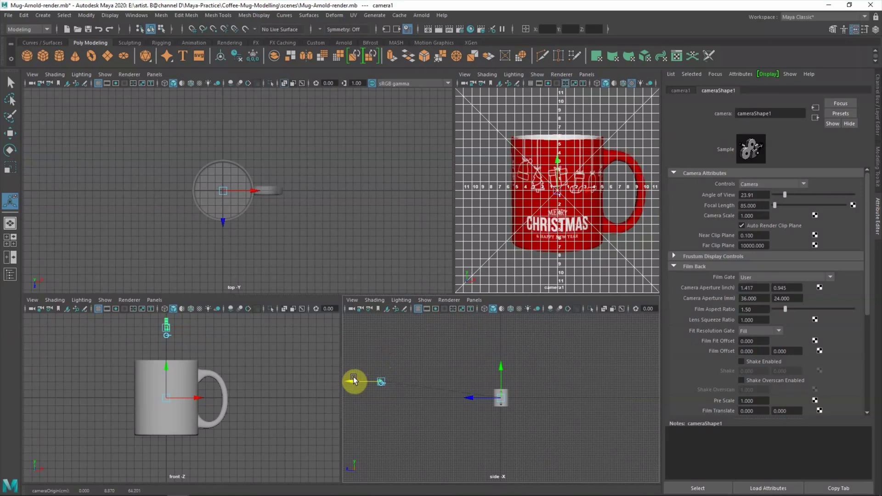
pyautogui.click(565, 83)
pyautogui.click(471, 157)
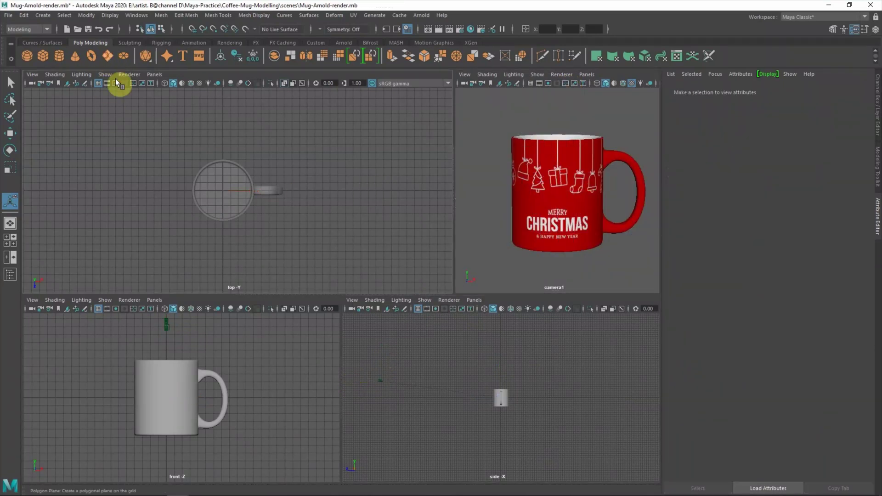
# Step: Create a polygon plane and scale it up into a large floor
pyautogui.click(107, 56)
pyautogui.press('r')
pyautogui.moveTo(224, 194); pyautogui.dragTo(329, 199)
pyautogui.press('space')
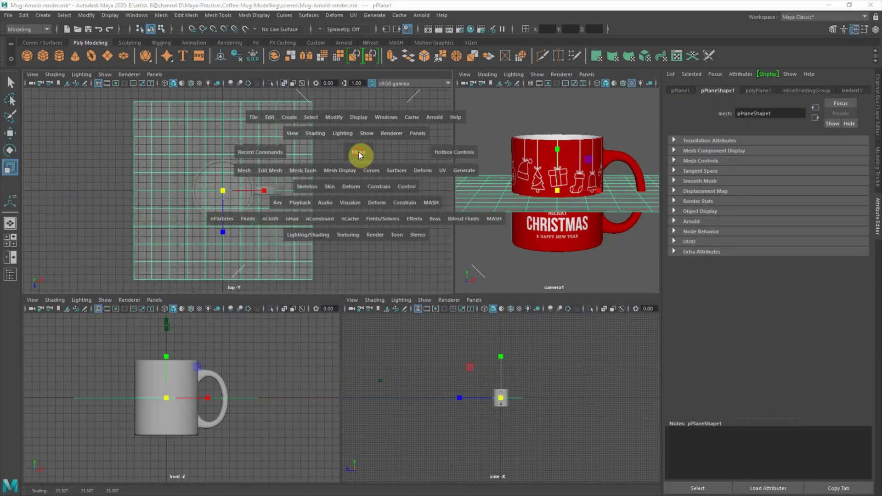
pyautogui.moveTo(359, 155); pyautogui.dragTo(291, 203)
pyautogui.click(32, 74)
pyautogui.click(138, 167)
pyautogui.moveTo(138, 167)
pyautogui.keyDown('alt'); pyautogui.mouseDown(button='right')
pyautogui.moveTo(224, 182)
pyautogui.moveTo(242, 147)
pyautogui.mouseUp(button='right'); pyautogui.keyUp('alt')
pyautogui.keyDown('alt'); pyautogui.moveTo(156, 205); pyautogui.dragTo(242, 191, button='right'); pyautogui.keyUp('alt')
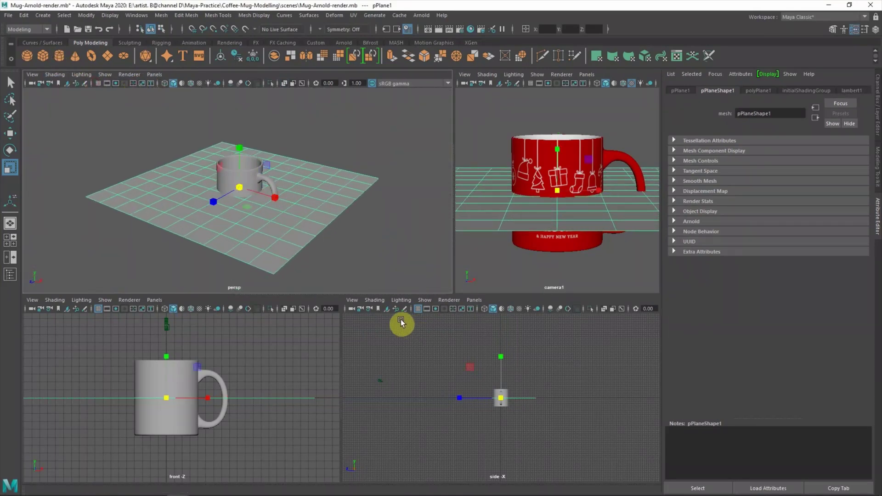
# Step: Lower the floor plane to the base of the mug
pyautogui.press('w')
pyautogui.moveTo(239, 152); pyautogui.dragTo(239, 168)
pyautogui.scroll(5, 508, 413)
pyautogui.scroll(-5, 482, 337)
pyautogui.click(411, 247)
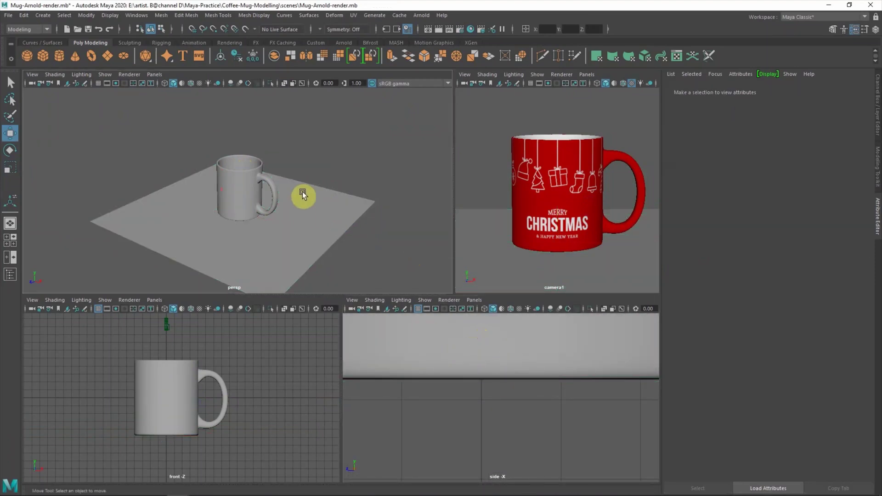
pyautogui.scroll(-3, 303, 195)
# Step: Duplicate the floor plane and rotate the copy upright
pyautogui.click(302, 213)
pyautogui.press('e')
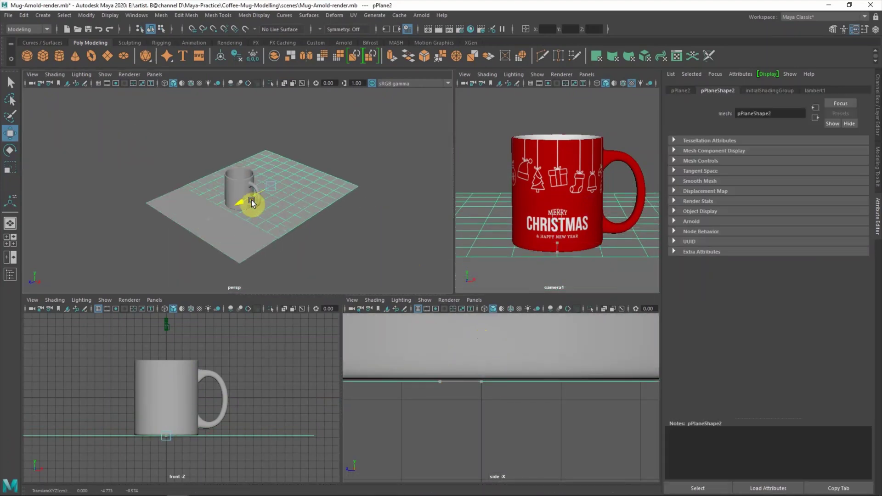
pyautogui.moveTo(248, 199); pyautogui.dragTo(292, 164)
pyautogui.scroll(-5, 518, 435)
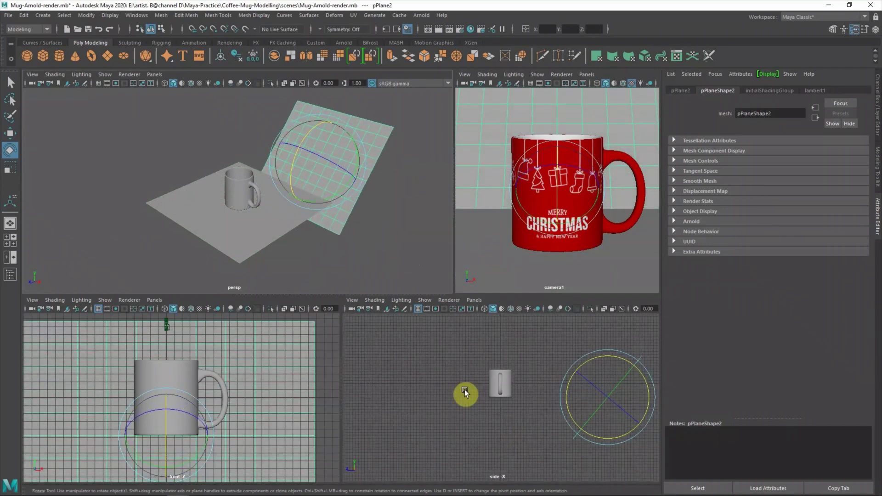
pyautogui.moveTo(569, 378); pyautogui.dragTo(567, 405)
# Step: Raise the upright backdrop plane and move it behind the mug
pyautogui.press('w')
pyautogui.moveTo(277, 166); pyautogui.dragTo(260, 189)
pyautogui.moveTo(568, 397); pyautogui.dragTo(573, 344)
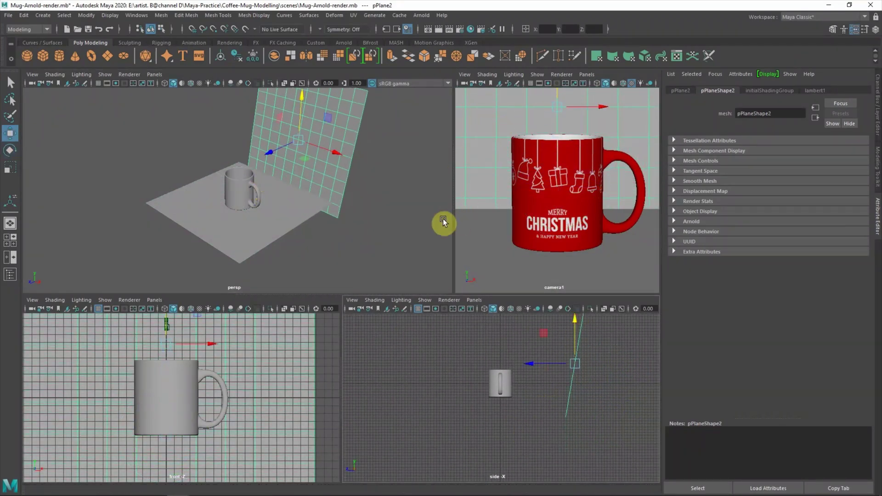
pyautogui.click(443, 219)
pyautogui.click(562, 74)
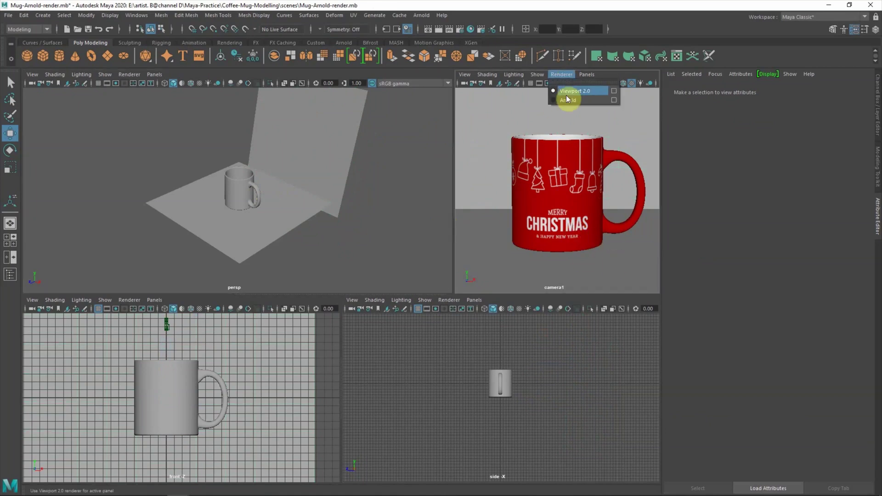
# Step: Switch the camera view to Arnold rendering and add an Arnold area light
pyautogui.click(566, 95)
pyautogui.click(420, 122)
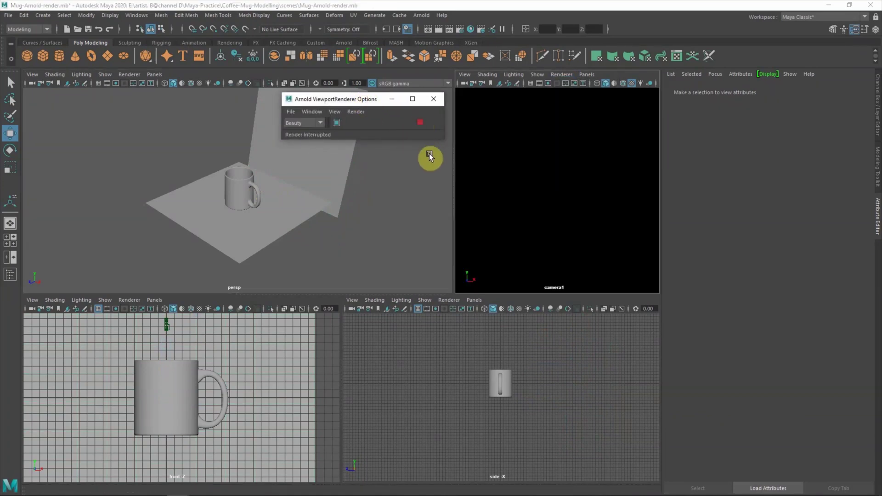
pyautogui.click(43, 15)
pyautogui.moveTo(57, 67)
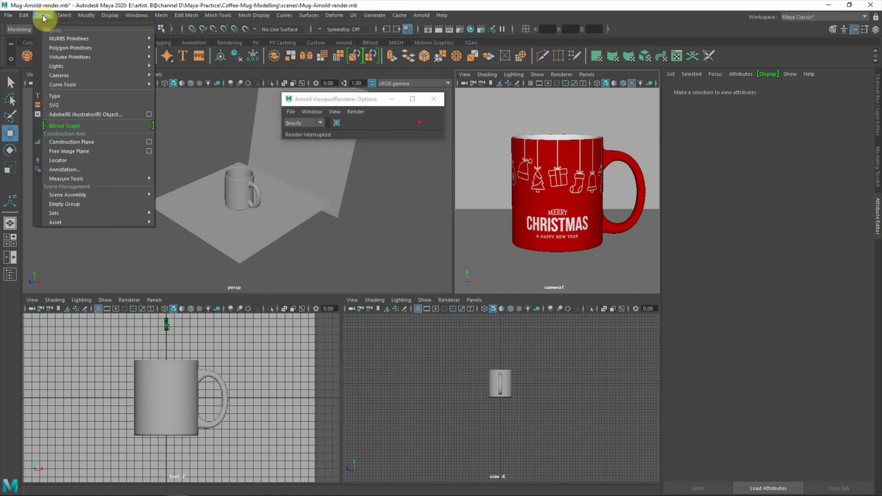
pyautogui.click(135, 39)
pyautogui.scroll(-7, 135, 41)
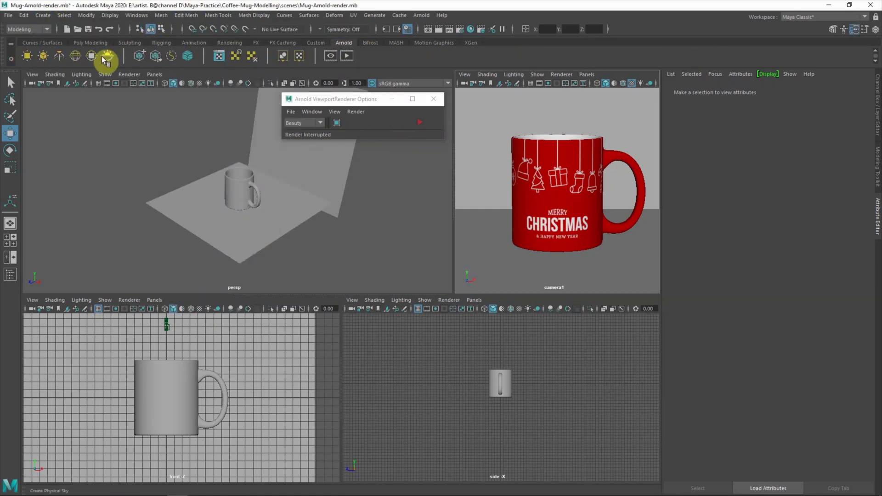
pyautogui.click(35, 55)
# Step: Scale up the area light and place it at the mug's front left
pyautogui.moveTo(220, 203); pyautogui.dragTo(139, 233)
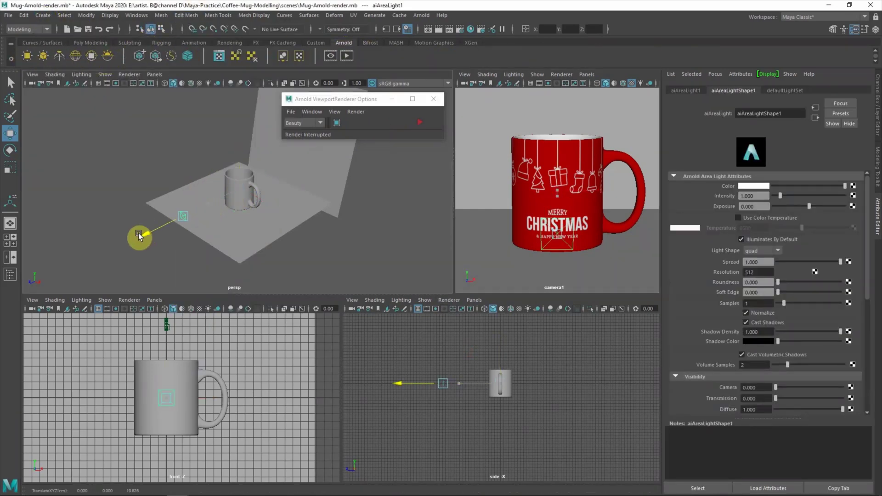
pyautogui.press('e')
pyautogui.press('r')
pyautogui.moveTo(159, 227); pyautogui.dragTo(184, 231)
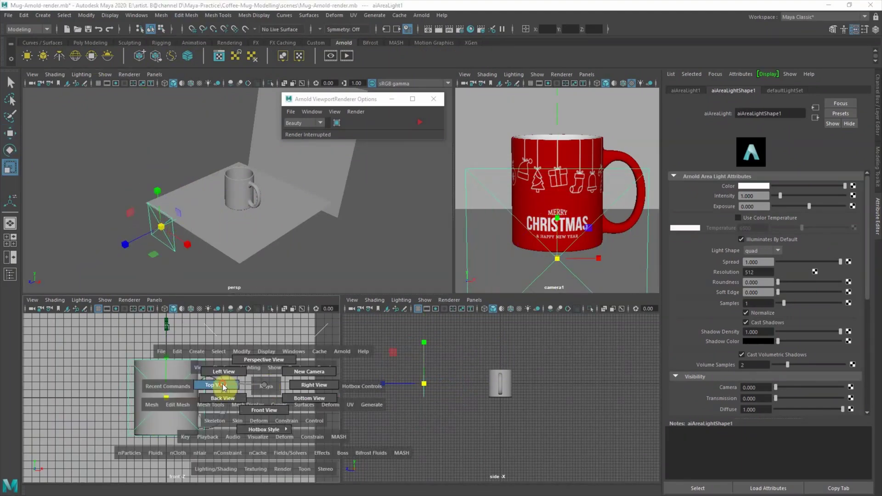
pyautogui.moveTo(266, 384); pyautogui.dragTo(222, 380)
pyautogui.click(54, 300)
pyautogui.click(54, 317)
pyautogui.press('w')
pyautogui.moveTo(217, 445); pyautogui.dragTo(208, 441)
# Step: Set the area light's exposure to 10 and refresh the Arnold camera render
pyautogui.click(420, 123)
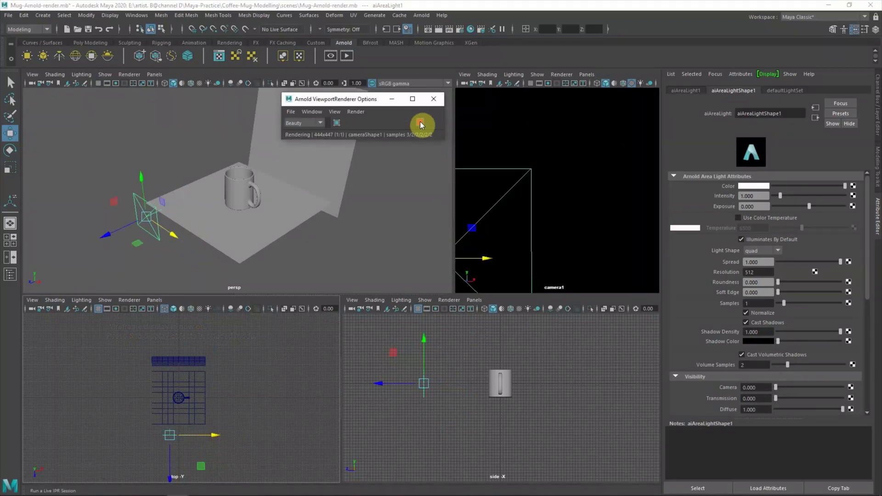
pyautogui.click(758, 206)
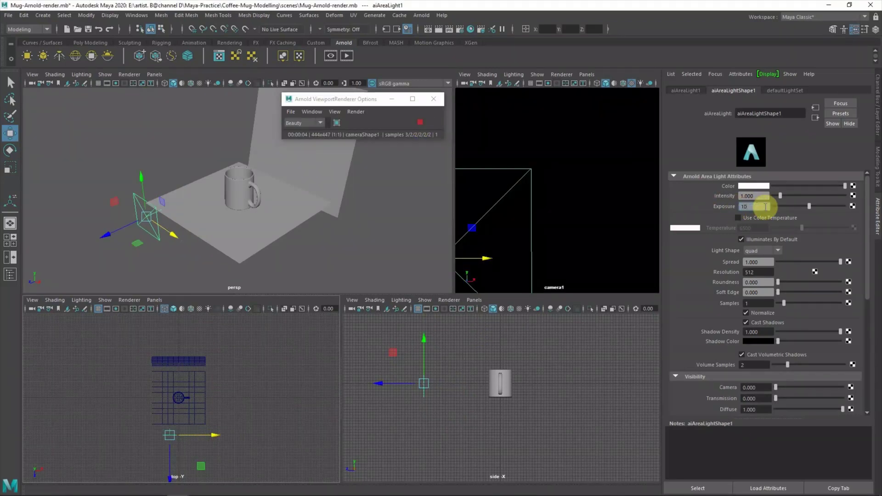
pyautogui.press('Return')
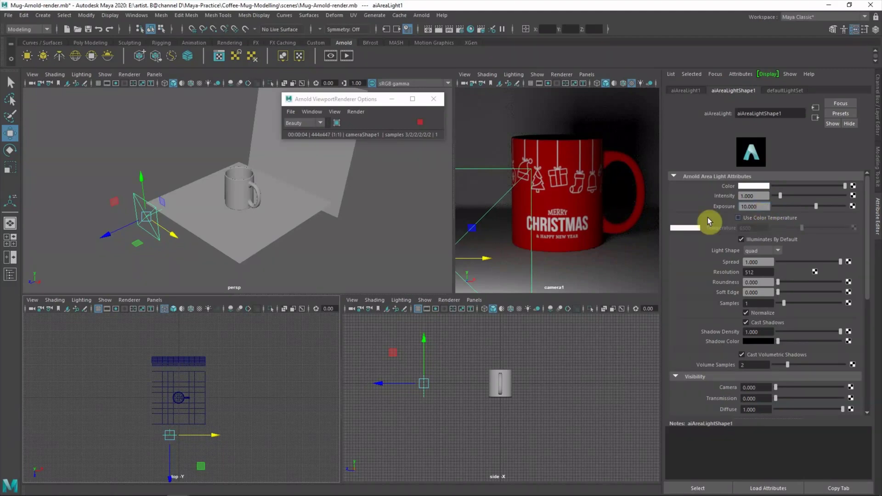
pyautogui.click(298, 248)
pyautogui.click(242, 188)
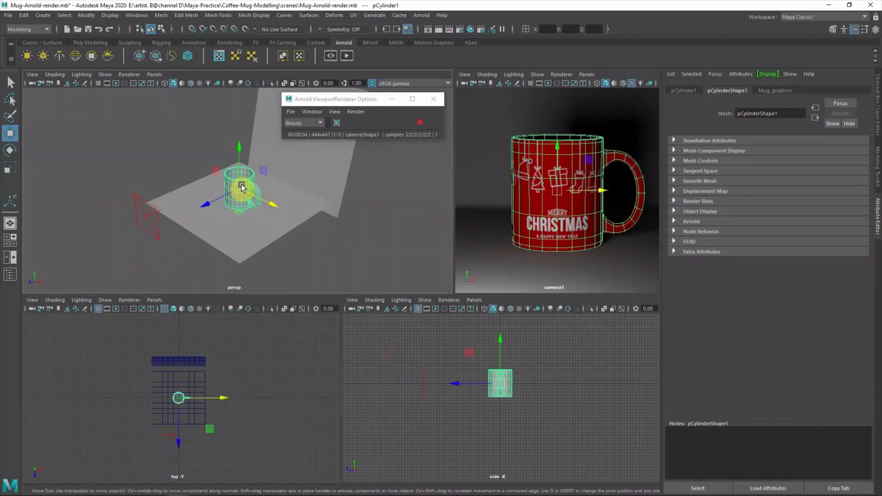
# Step: Give the mug an aiStandardSurface with base weight 1, named Mug_Material
pyautogui.moveTo(242, 184); pyautogui.dragTo(256, 403, button='right')
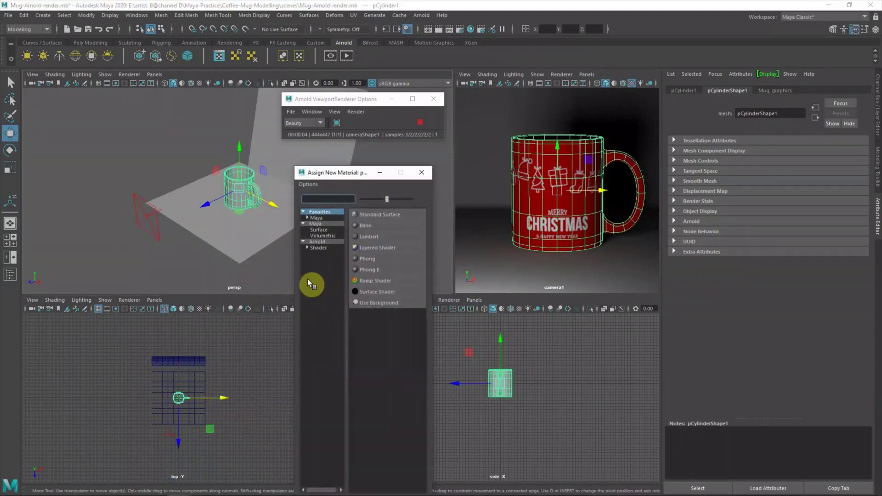
pyautogui.click(307, 247)
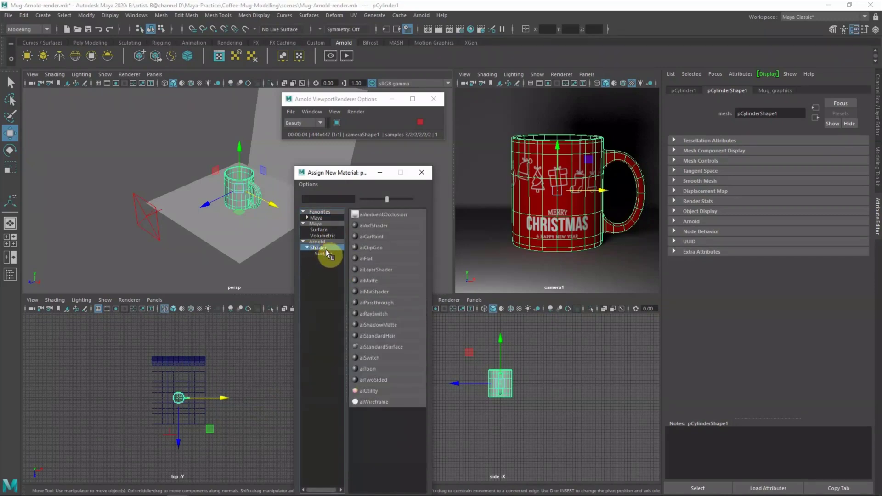
pyautogui.click(405, 348)
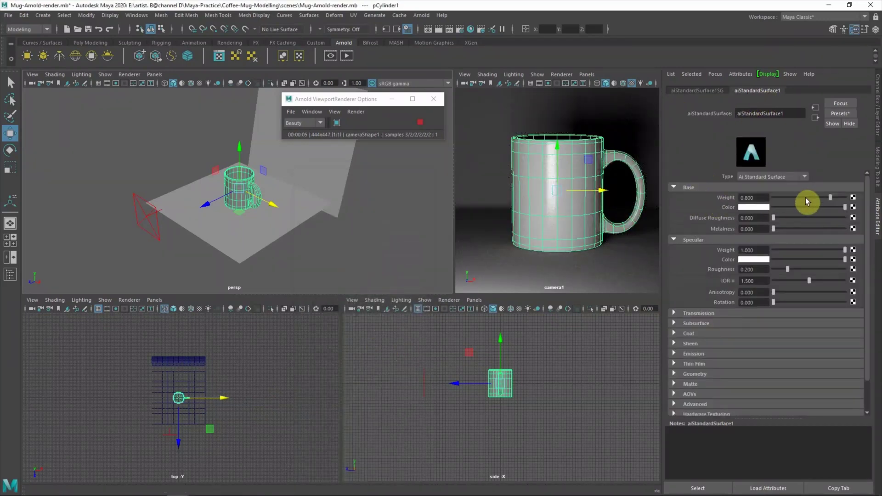
pyautogui.moveTo(831, 200); pyautogui.dragTo(851, 199)
pyautogui.doubleClick(790, 114)
pyautogui.write('Mug_Material')
pyautogui.press('Return')
pyautogui.click(567, 256)
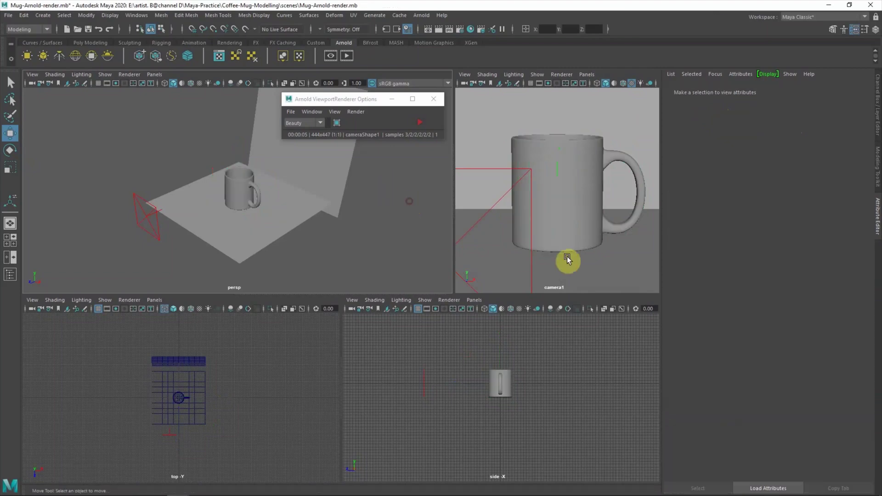
# Step: Assign new aiStandardSurface materials to the table and backdrop planes, then start Arnold IPR
pyautogui.moveTo(606, 267); pyautogui.dragTo(630, 474, button='right')
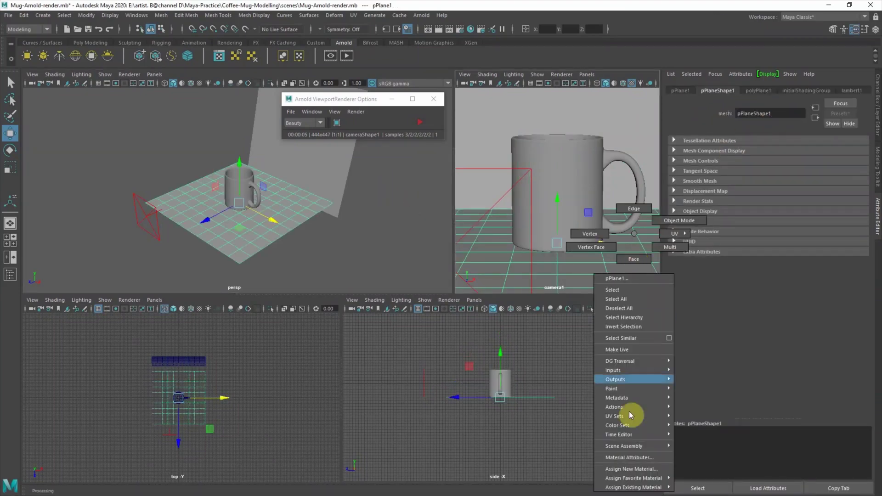
pyautogui.click(319, 248)
pyautogui.click(393, 345)
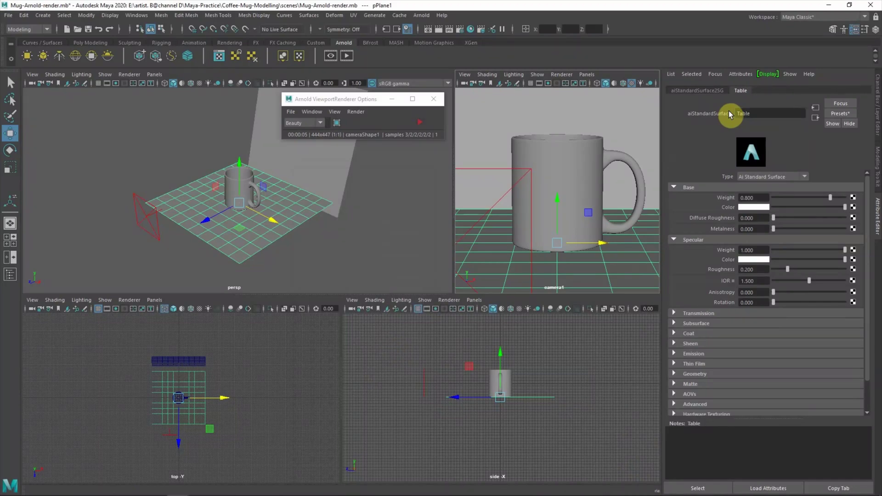
pyautogui.click(481, 140)
pyautogui.moveTo(481, 139); pyautogui.dragTo(502, 384, button='right')
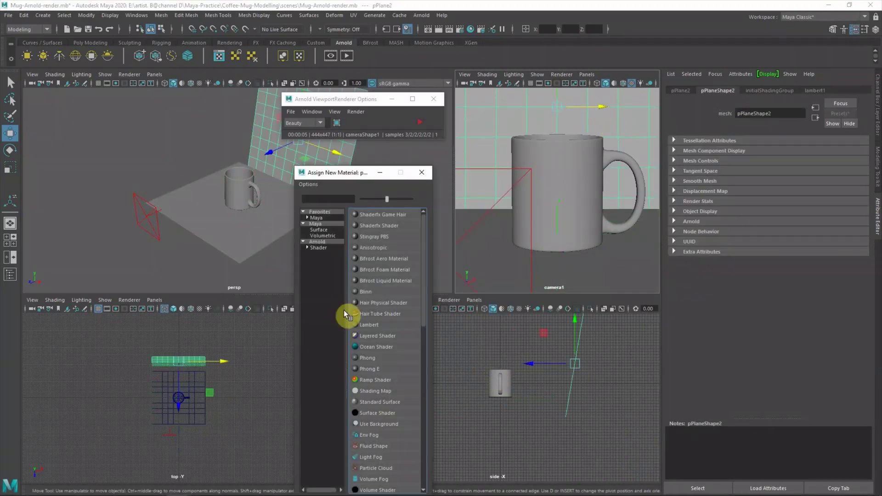
pyautogui.click(318, 250)
pyautogui.click(382, 346)
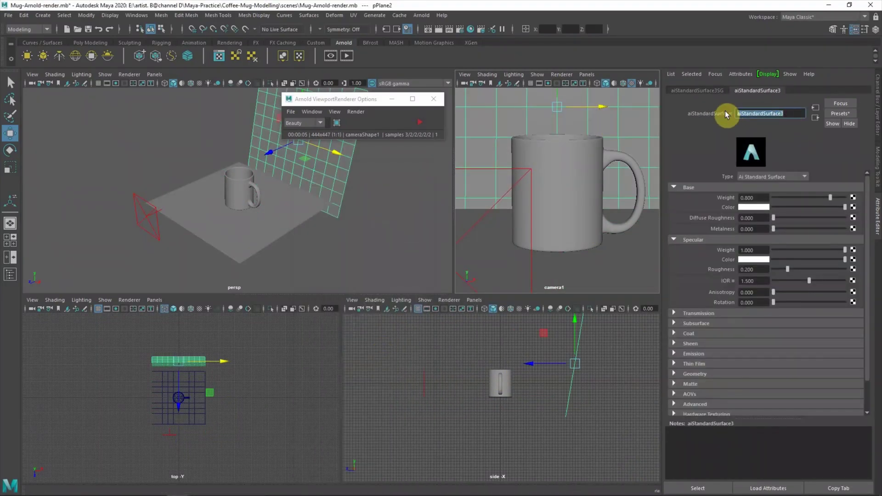
pyautogui.click(392, 235)
pyautogui.click(459, 148)
pyautogui.click(421, 122)
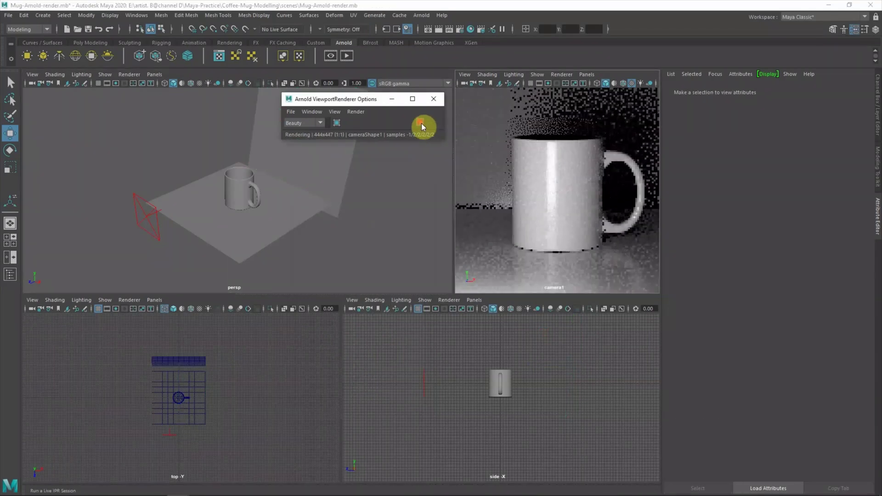
# Step: Stop the Arnold render and set the camera view lighting to Use All Lights
pyautogui.click(124, 241)
pyautogui.click(148, 216)
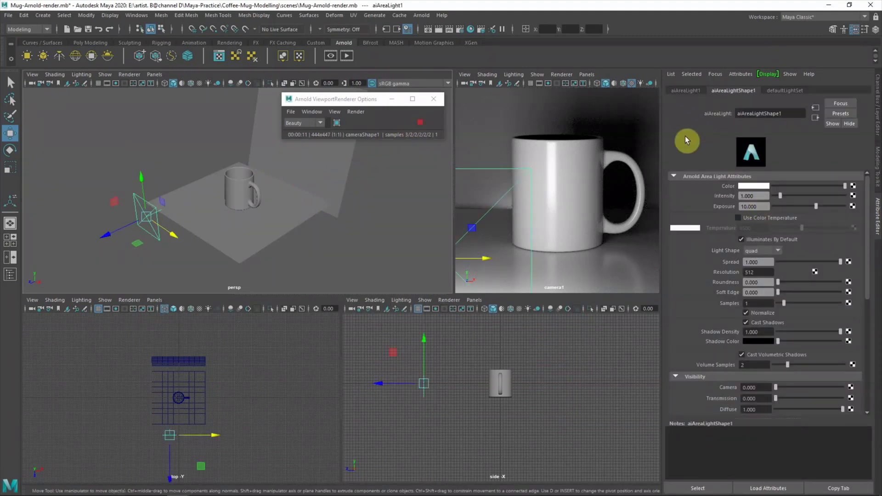
pyautogui.click(420, 122)
pyautogui.click(514, 74)
pyautogui.click(517, 100)
# Step: Enlarge the area light and move it to the mug's left side
pyautogui.click(495, 178)
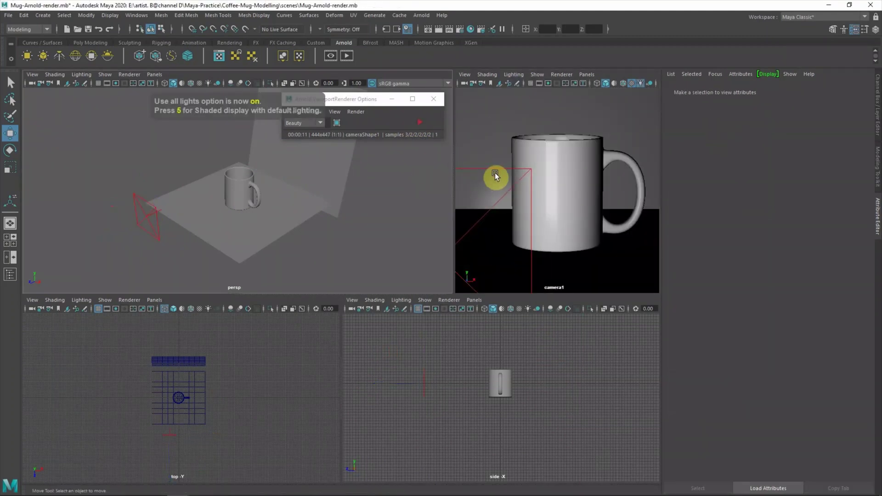
pyautogui.click(148, 216)
pyautogui.moveTo(191, 233)
pyautogui.mouseDown()
pyautogui.moveTo(173, 238)
pyautogui.moveTo(247, 245)
pyautogui.moveTo(150, 244)
pyautogui.moveTo(142, 236)
pyautogui.mouseUp()
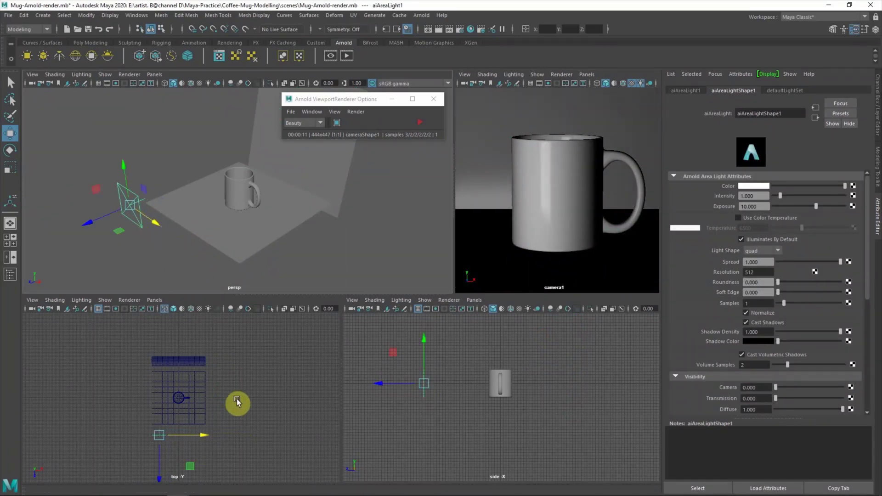
pyautogui.scroll(3, 229, 400)
pyautogui.click(221, 391)
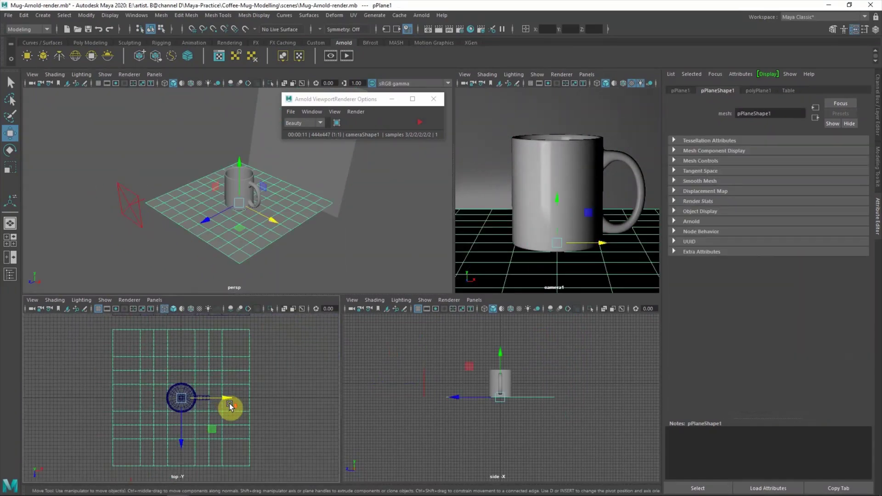
pyautogui.scroll(-2, 230, 405)
pyautogui.click(169, 453)
pyautogui.press('r')
pyautogui.click(138, 210)
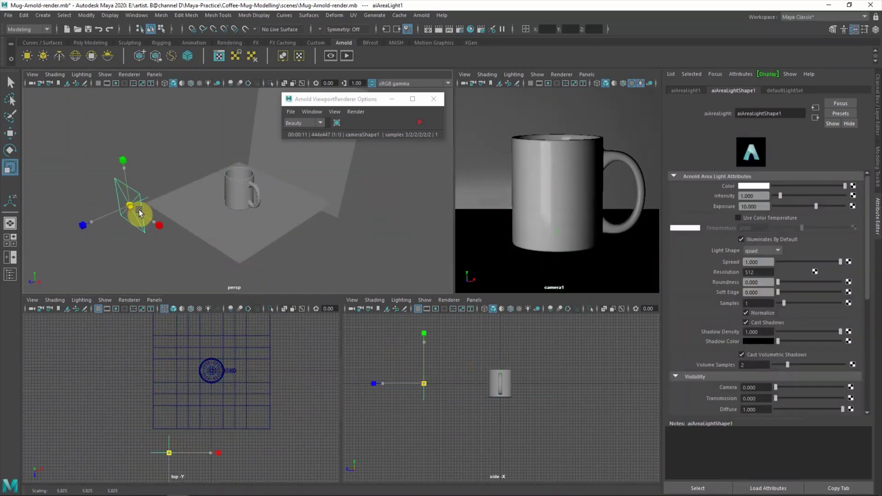
pyautogui.press('w')
pyautogui.moveTo(172, 327)
pyautogui.mouseDown(button='middle')
pyautogui.moveTo(203, 475)
pyautogui.moveTo(164, 417)
pyautogui.mouseUp(button='middle')
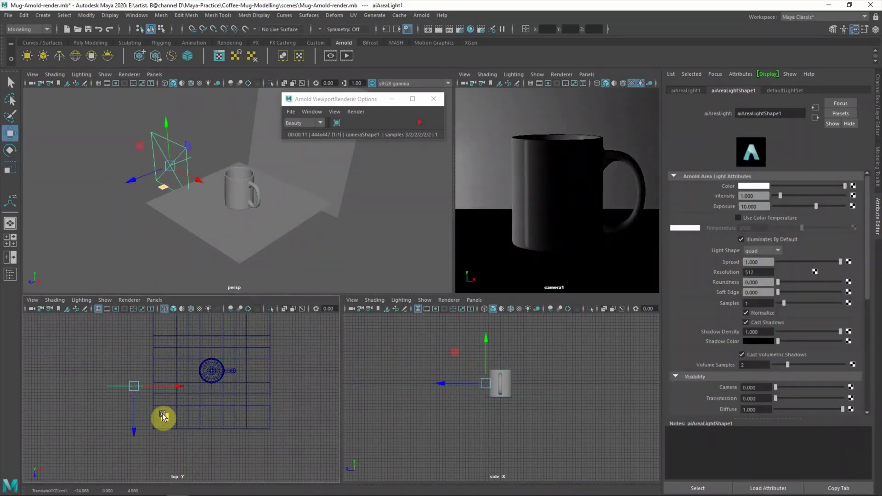
# Step: Rotate the area light to aim at the mug and restart the Arnold camera render
pyautogui.press('e')
pyautogui.moveTo(144, 195); pyautogui.dragTo(130, 186)
pyautogui.click(132, 398)
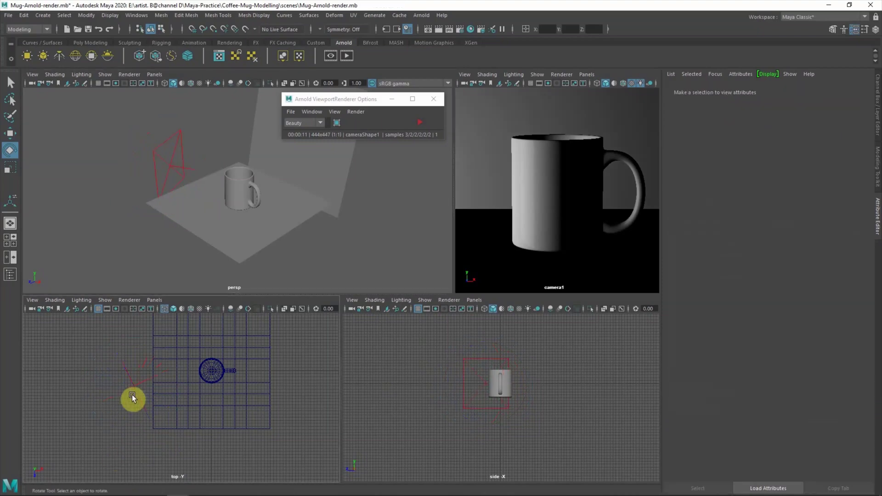
pyautogui.moveTo(132, 398); pyautogui.dragTo(122, 430)
pyautogui.click(142, 438)
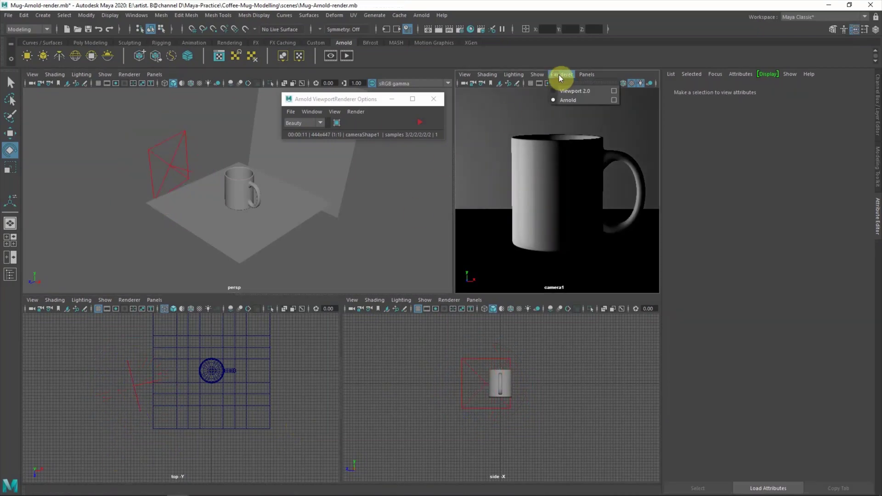
pyautogui.click(420, 123)
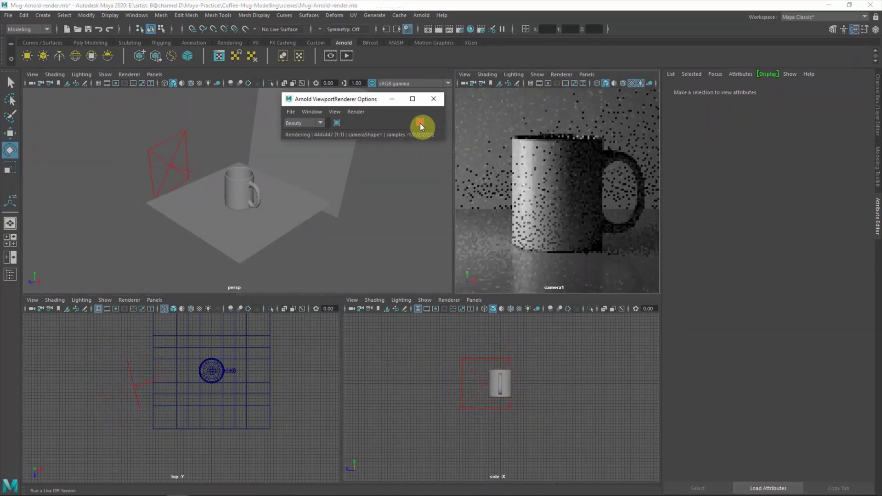
pyautogui.click(171, 167)
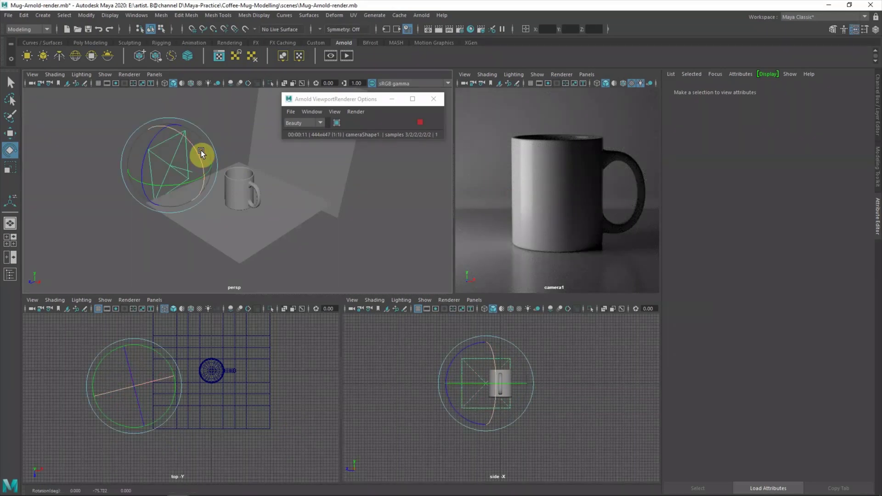
# Step: Lower the area light's intensity to 2, stop Arnold IPR, and duplicate it as aiAreaLight2
pyautogui.press('q')
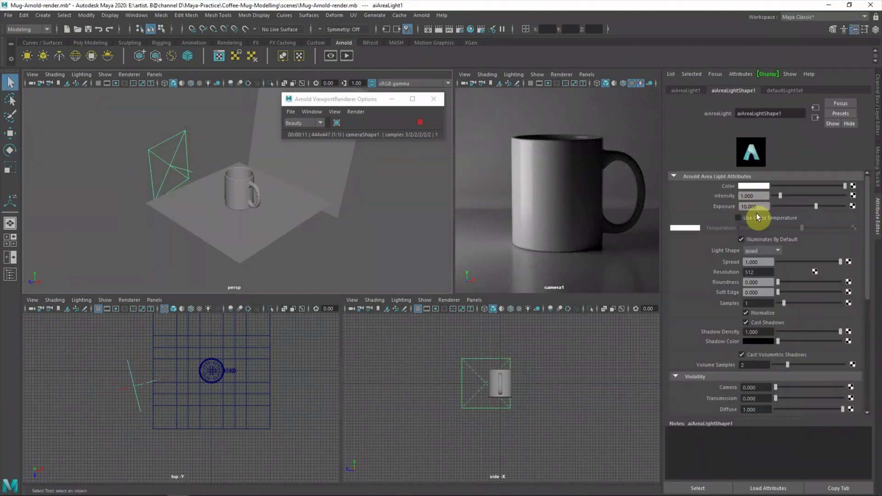
pyautogui.write('4')
pyautogui.press('Return')
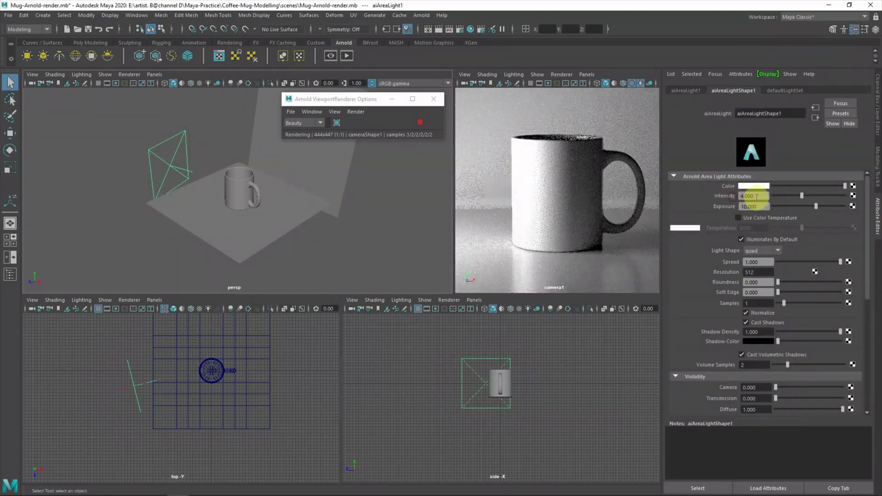
pyautogui.write('2.000')
pyautogui.press('Return')
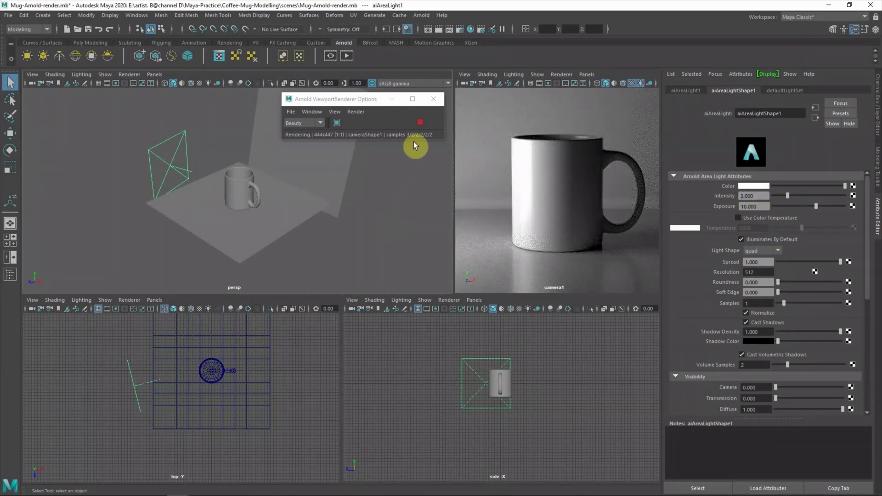
pyautogui.press('Escape')
pyautogui.hotkey('ctrl', 'd')
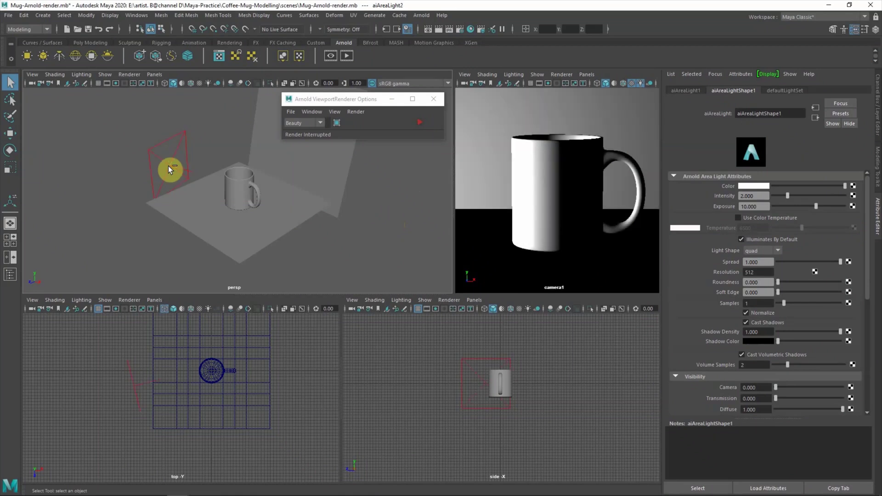
# Step: Move aiAreaLight2 to the mug's right, angle it toward the mug and scale it smaller
pyautogui.press('w')
pyautogui.moveTo(172, 393); pyautogui.dragTo(326, 406)
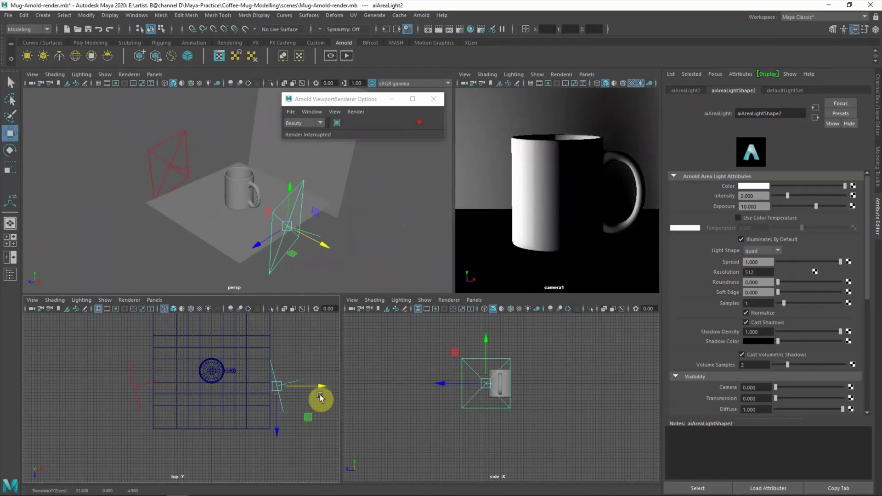
pyautogui.press('e')
pyautogui.moveTo(290, 432)
pyautogui.mouseDown()
pyautogui.moveTo(299, 340)
pyautogui.moveTo(290, 357)
pyautogui.mouseUp()
pyautogui.press('r')
pyautogui.moveTo(289, 390); pyautogui.dragTo(297, 398)
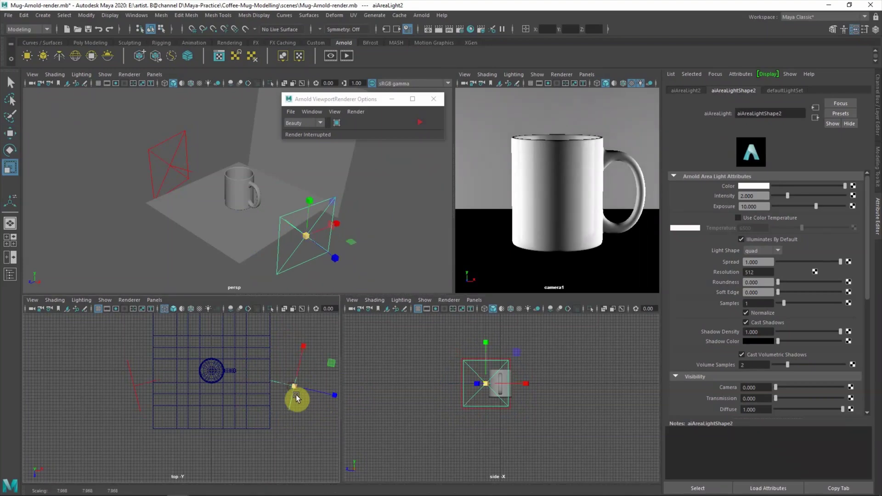
pyautogui.moveTo(302, 366); pyautogui.dragTo(295, 364)
pyautogui.click(304, 405)
pyautogui.hotkey('ctrl', 'z')
# Step: Restart the Arnold viewport render and set the second area light's intensity to 1.5
pyautogui.click(591, 88)
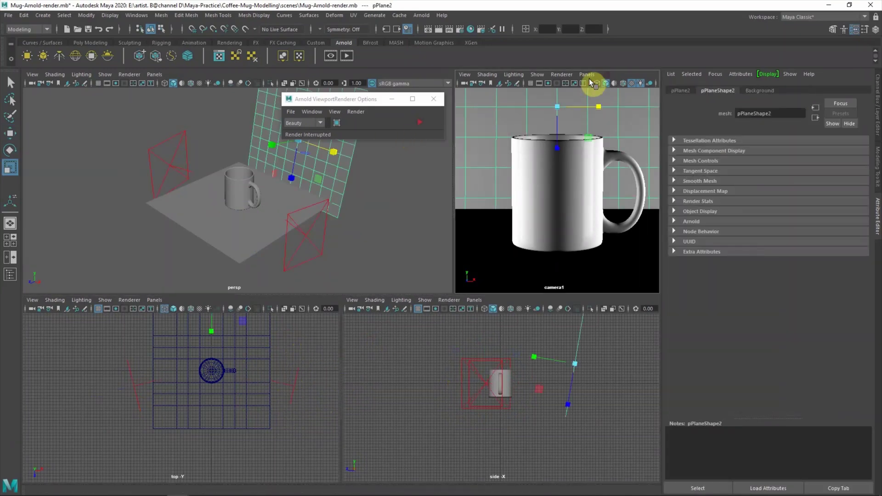
pyautogui.click(420, 122)
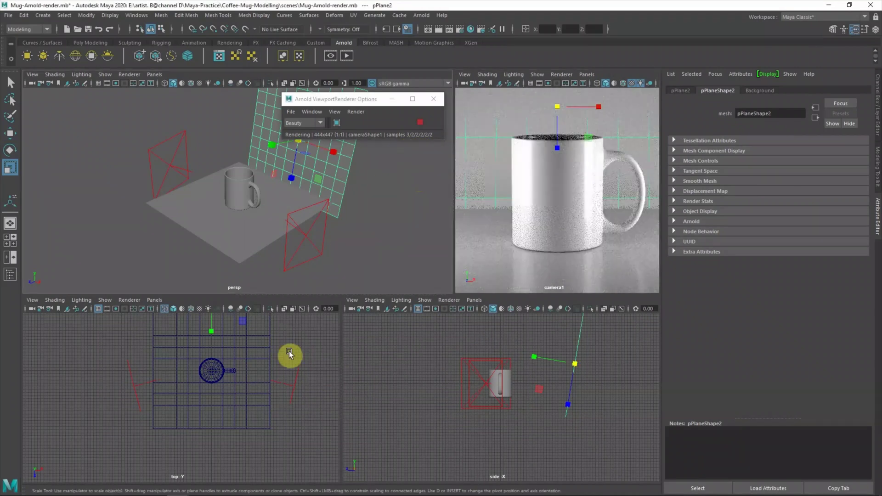
pyautogui.click(302, 407)
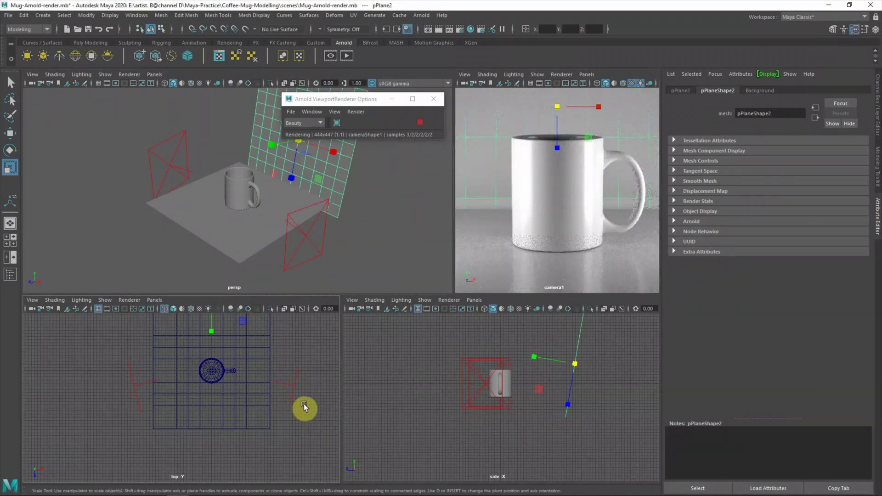
pyautogui.write('1')
pyautogui.press('Return')
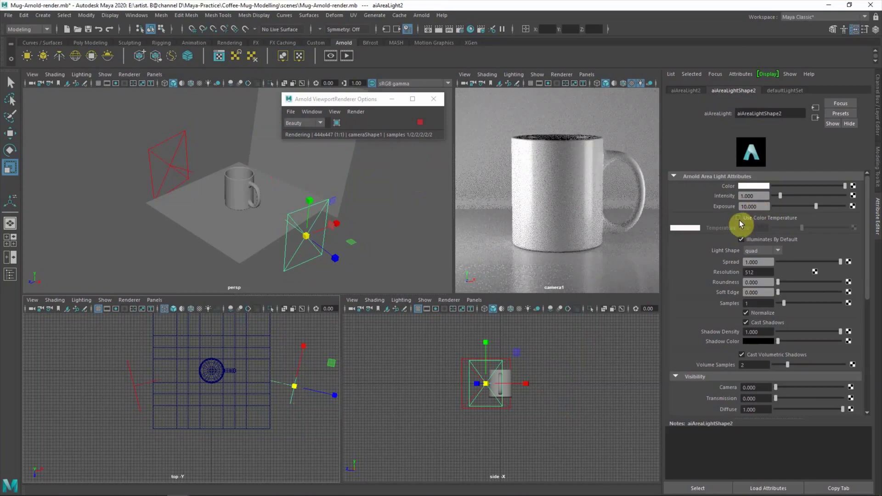
# Step: Set the first area light, aiAreaLight1, to intensity 1.5
pyautogui.click(135, 389)
pyautogui.moveTo(134, 390); pyautogui.dragTo(142, 386)
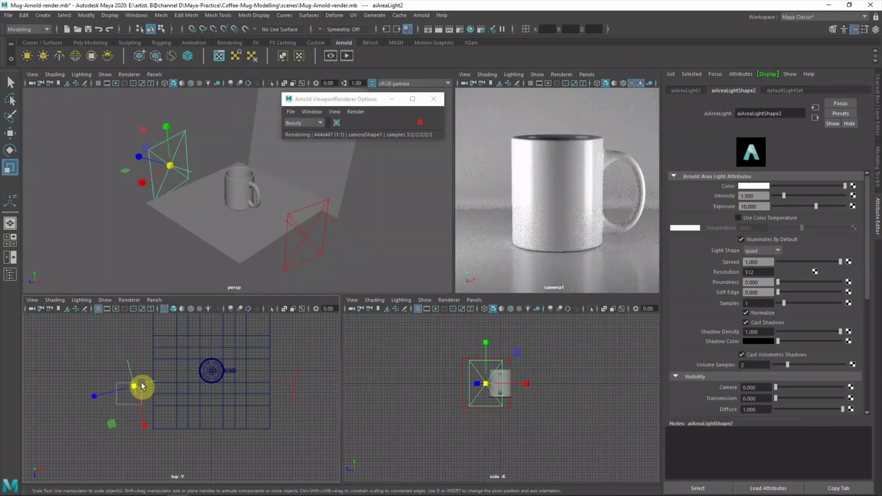
pyautogui.press('q')
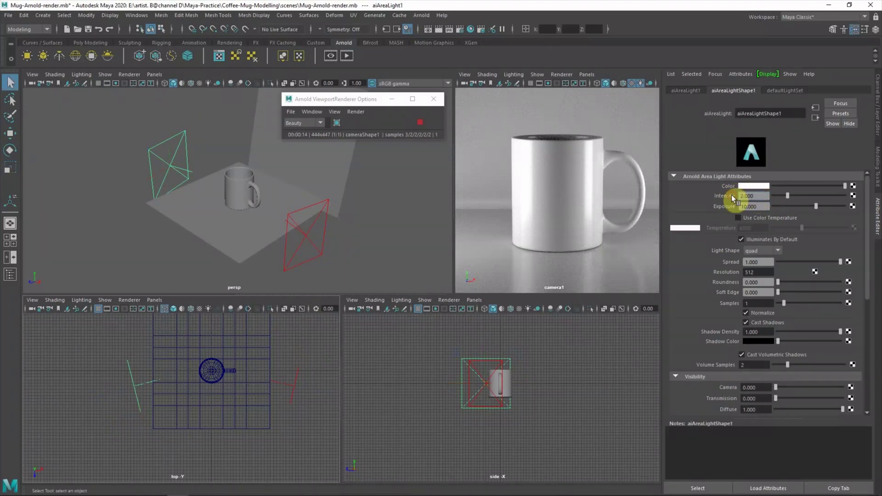
pyautogui.write('.5')
pyautogui.press('Return')
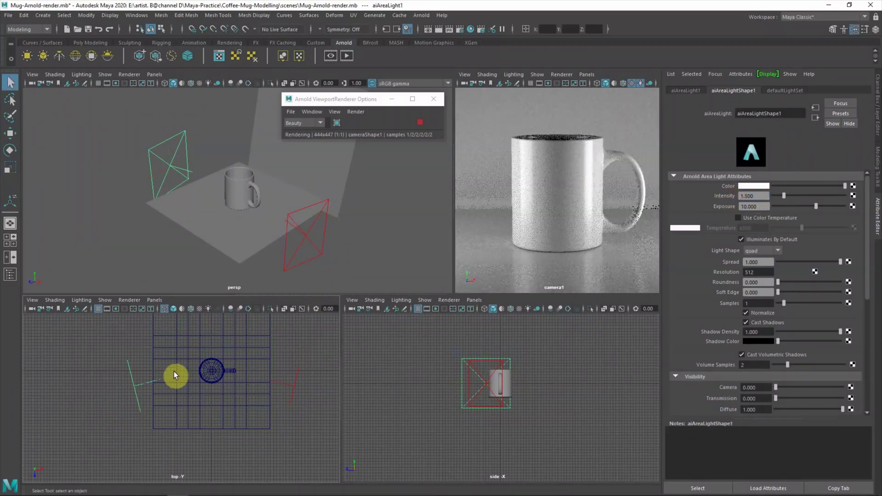
# Step: Scale the left area light up evenly and stretch it taller in Y
pyautogui.press('r')
pyautogui.moveTo(172, 167)
pyautogui.mouseDown()
pyautogui.moveTo(183, 169)
pyautogui.moveTo(174, 179)
pyautogui.mouseUp()
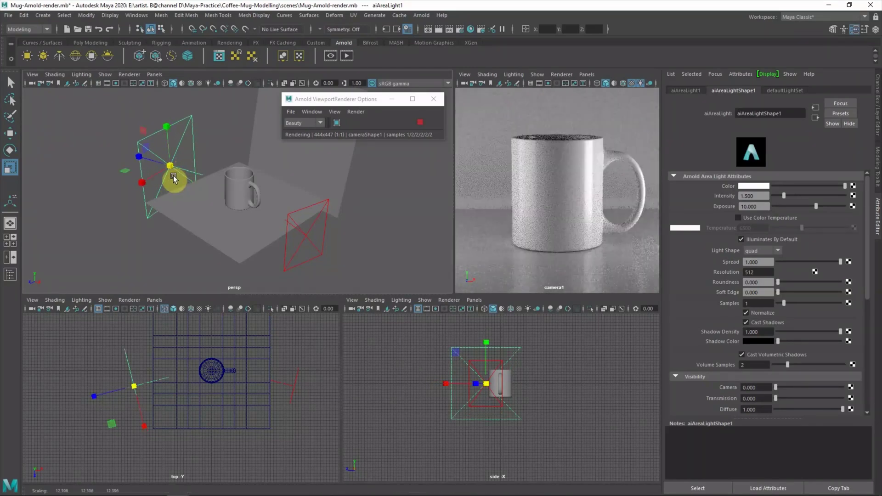
pyautogui.click(419, 122)
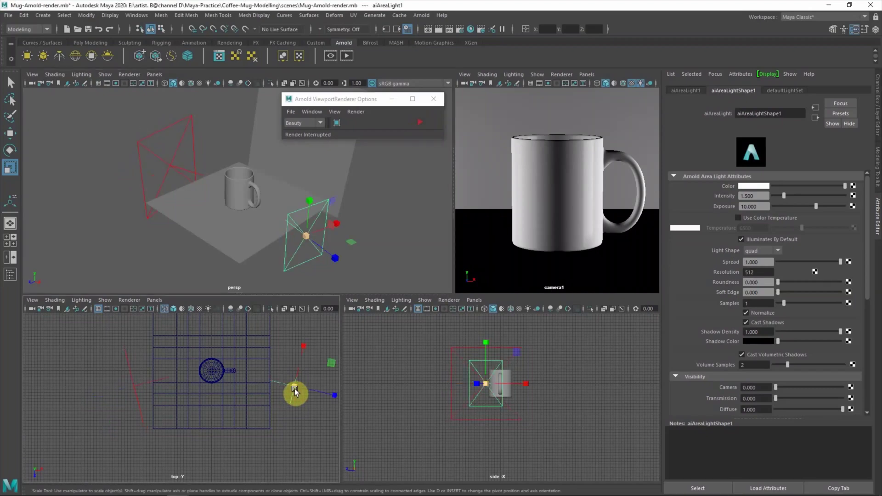
pyautogui.moveTo(486, 343); pyautogui.dragTo(487, 325)
# Step: Reselect the right area light in the side view and restart the Arnold render
pyautogui.click(486, 350)
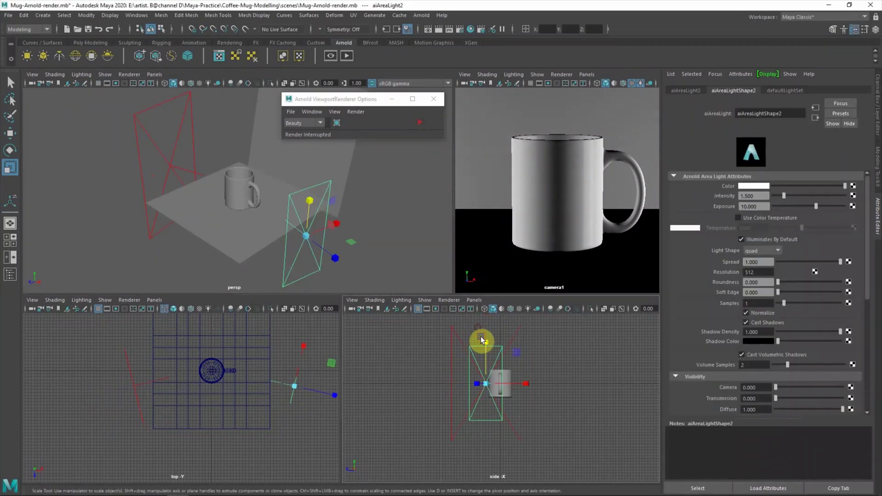
pyautogui.click(186, 244)
pyautogui.click(484, 356)
pyautogui.press('w')
pyautogui.press('q')
pyautogui.click(455, 373)
pyautogui.click(419, 122)
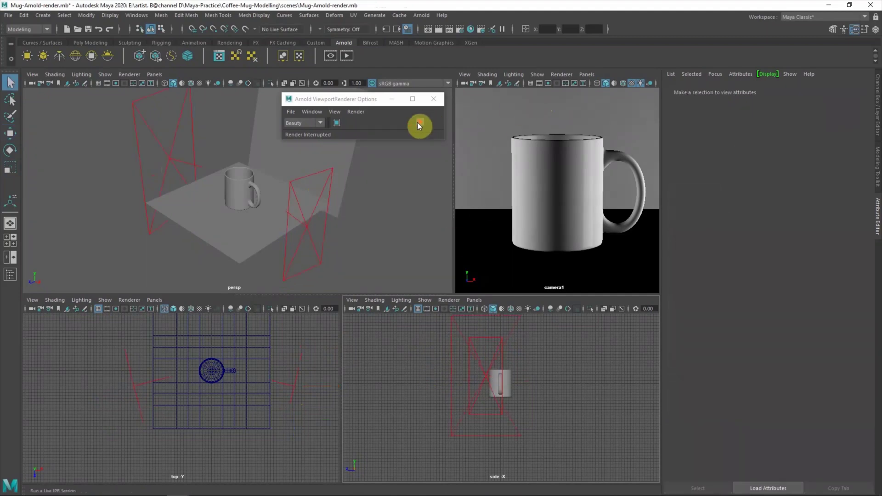
pyautogui.click(305, 395)
# Step: Raise the left area light, aiAreaLight1, to intensity 3
pyautogui.click(292, 392)
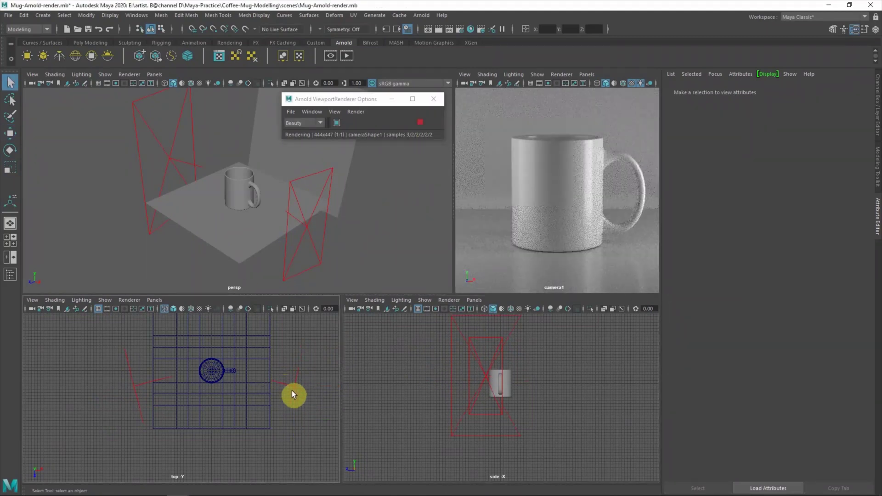
pyautogui.click(294, 392)
pyautogui.click(476, 406)
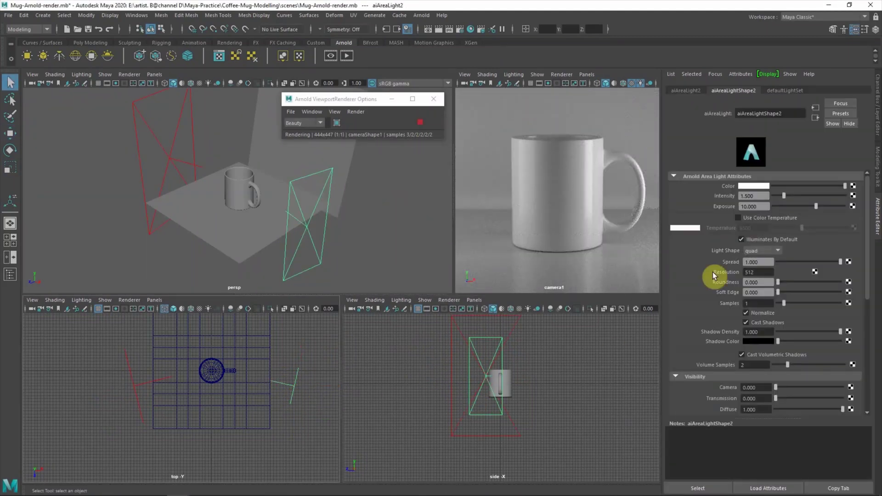
pyautogui.press('Return')
pyautogui.click(173, 163)
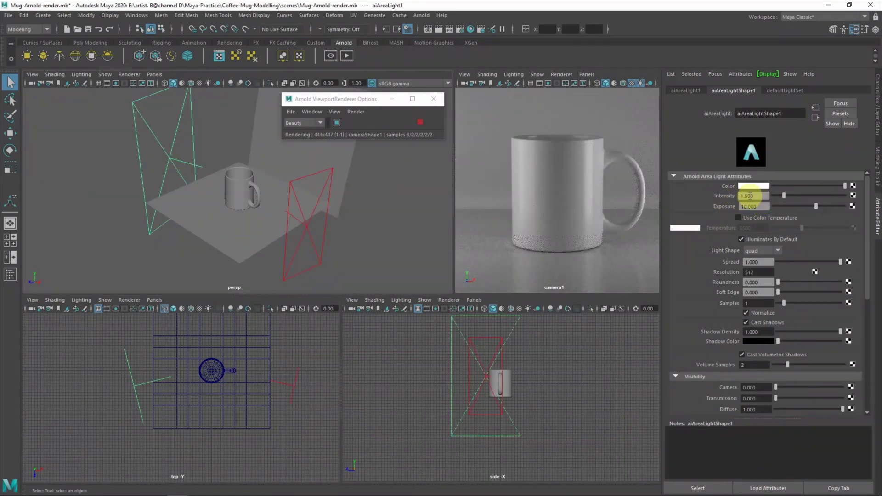
pyautogui.write('3')
pyautogui.press('Return')
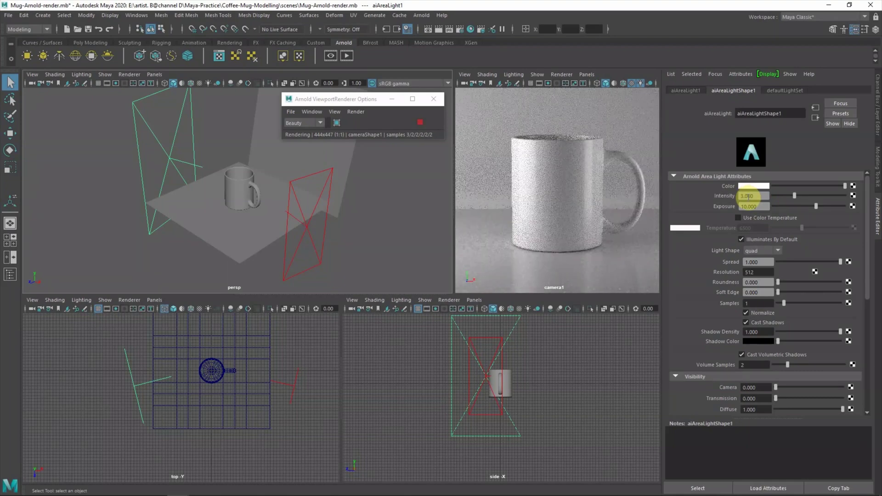
# Step: Add a third Arnold area light behind the mug and light the viewport with all lights
pyautogui.click(417, 124)
pyautogui.click(363, 192)
pyautogui.click(27, 55)
pyautogui.press('w')
pyautogui.moveTo(215, 406); pyautogui.dragTo(217, 380)
pyautogui.click(514, 74)
pyautogui.click(528, 102)
pyautogui.click(276, 359)
pyautogui.click(271, 174)
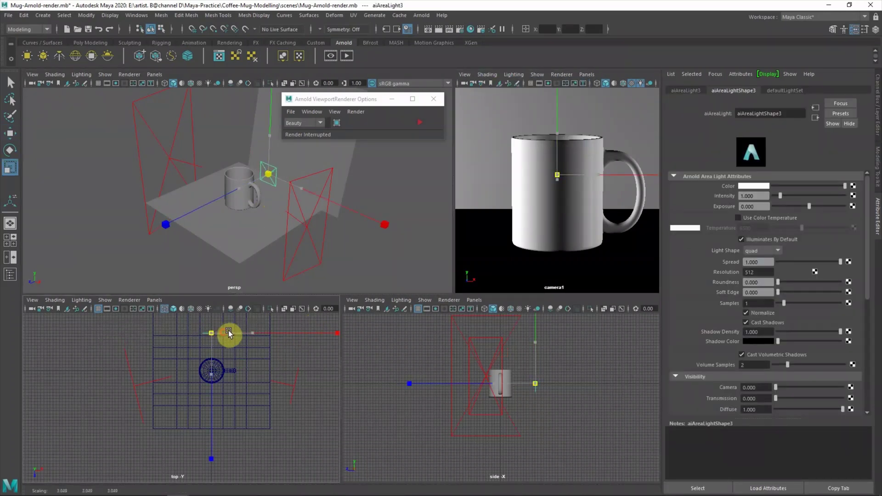
# Step: Give aiAreaLight3 exposure 10, scale it up and restart the Arnold render
pyautogui.write('10')
pyautogui.press('Return')
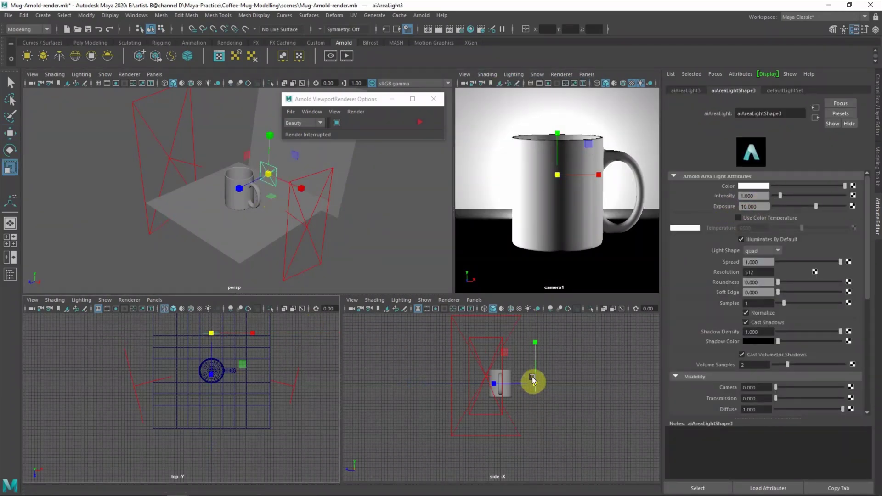
pyautogui.moveTo(272, 179); pyautogui.dragTo(281, 181)
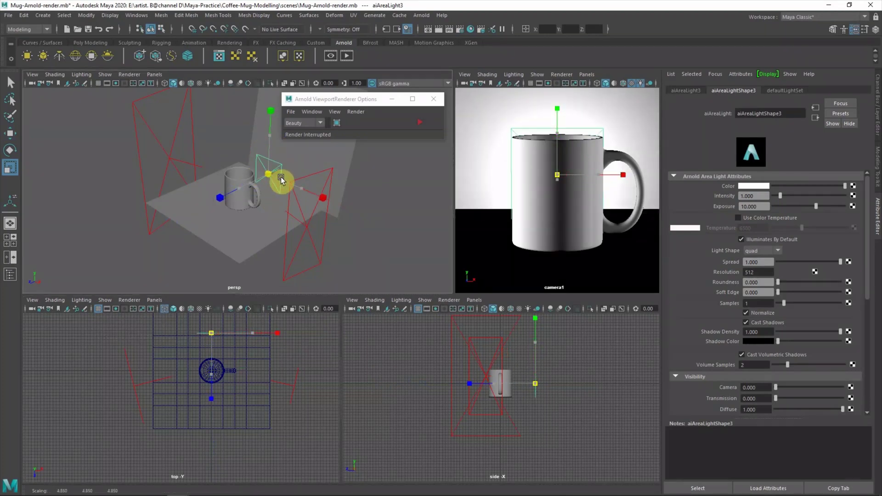
pyautogui.click(427, 124)
# Step: Lower aiAreaLight3's exposure to 5 and raise it beside the mug in the side view
pyautogui.click(462, 128)
pyautogui.click(419, 123)
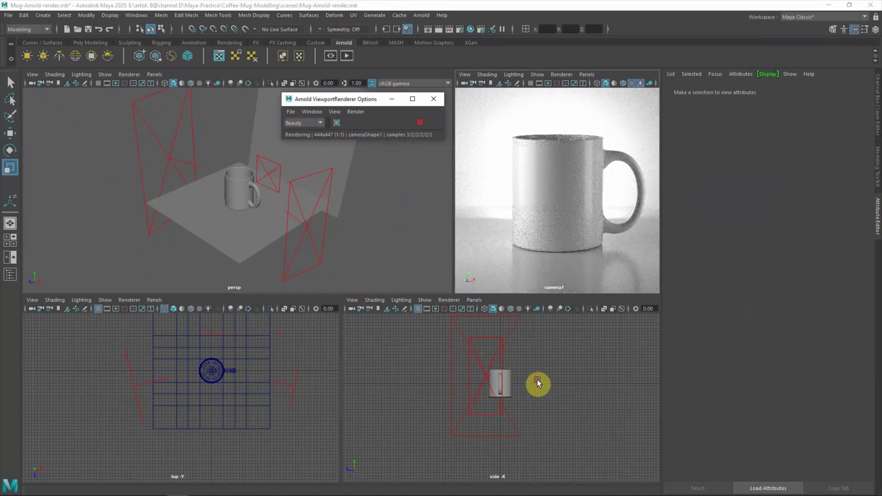
pyautogui.click(536, 383)
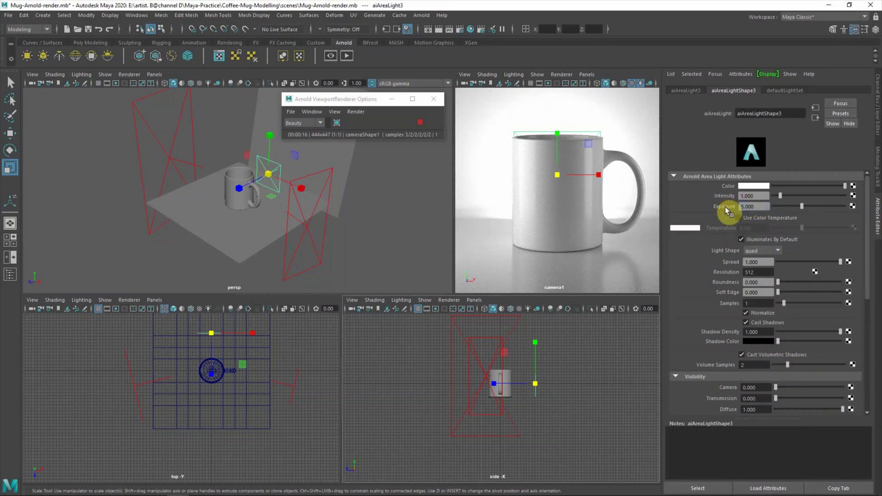
pyautogui.press('Return')
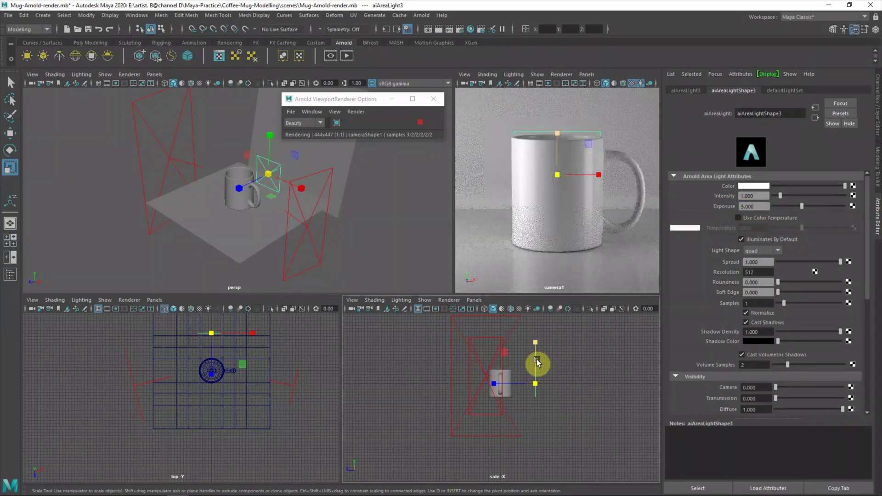
pyautogui.press('w')
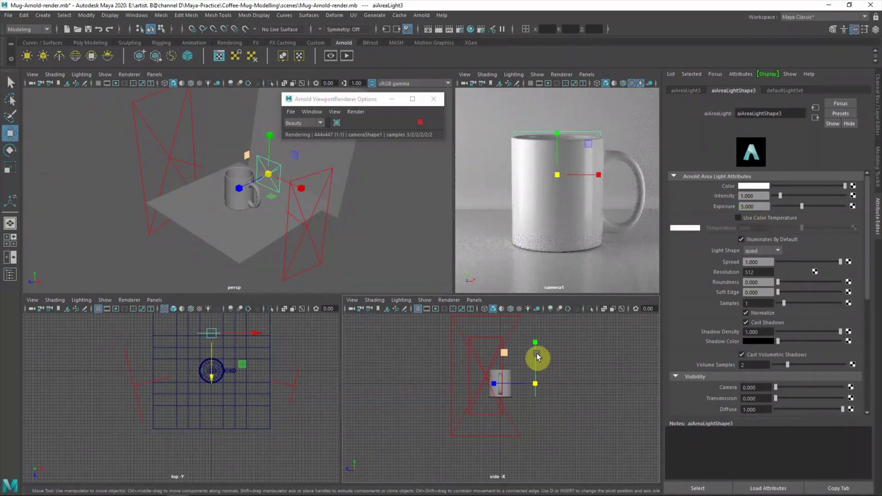
pyautogui.moveTo(536, 345); pyautogui.dragTo(542, 388)
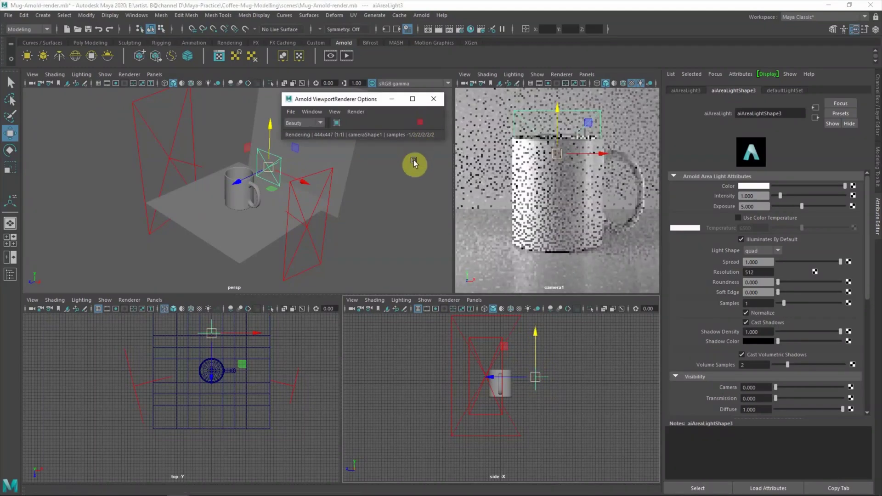
# Step: Tilt the third area light toward the mug and restart the Arnold render
pyautogui.click(421, 123)
pyautogui.click(12, 154)
pyautogui.moveTo(294, 185)
pyautogui.mouseDown()
pyautogui.moveTo(313, 181)
pyautogui.moveTo(308, 175)
pyautogui.mouseUp()
pyautogui.click(376, 209)
pyautogui.click(420, 123)
# Step: Check the framing with camera1's Field Chart in an enlarged camera pane
pyautogui.click(525, 382)
pyautogui.click(565, 83)
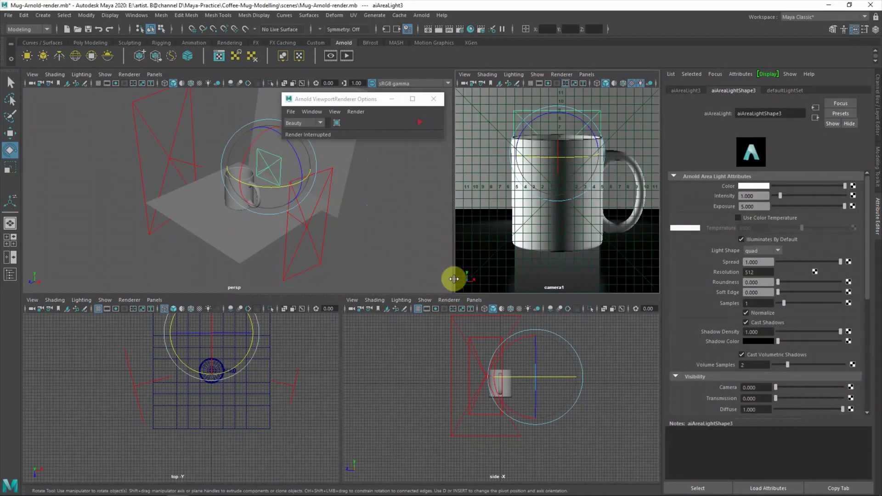
pyautogui.moveTo(456, 294)
pyautogui.mouseDown()
pyautogui.moveTo(459, 263)
pyautogui.moveTo(485, 248)
pyautogui.mouseUp()
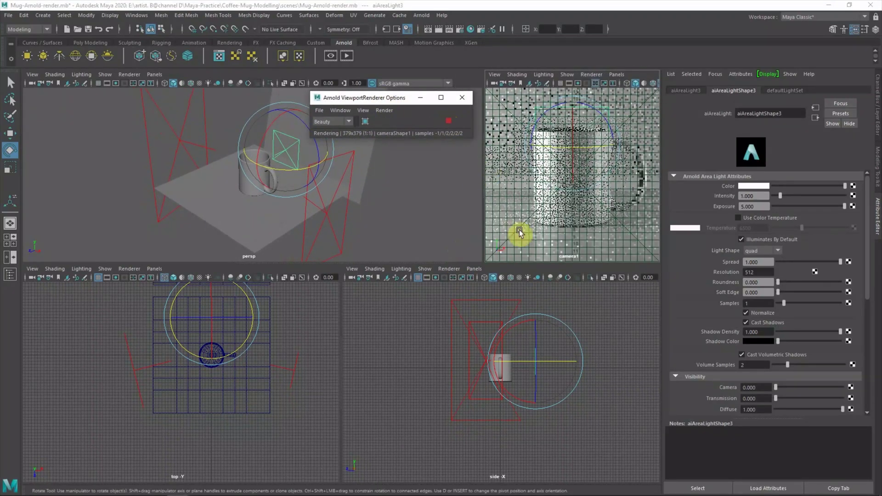
pyautogui.click(596, 83)
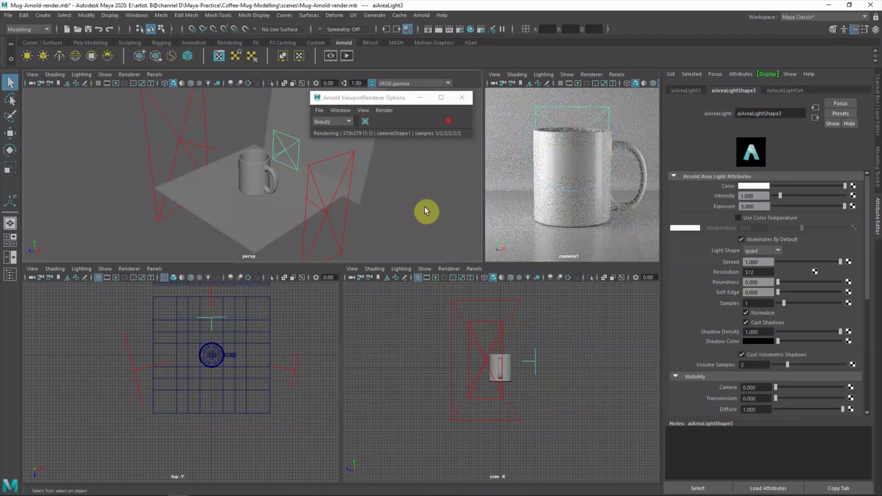
pyautogui.press('q')
pyautogui.click(426, 207)
# Step: Give aiAreaLight3 intensity 2 and exposure 5, and scale it shorter in Y
pyautogui.click(533, 362)
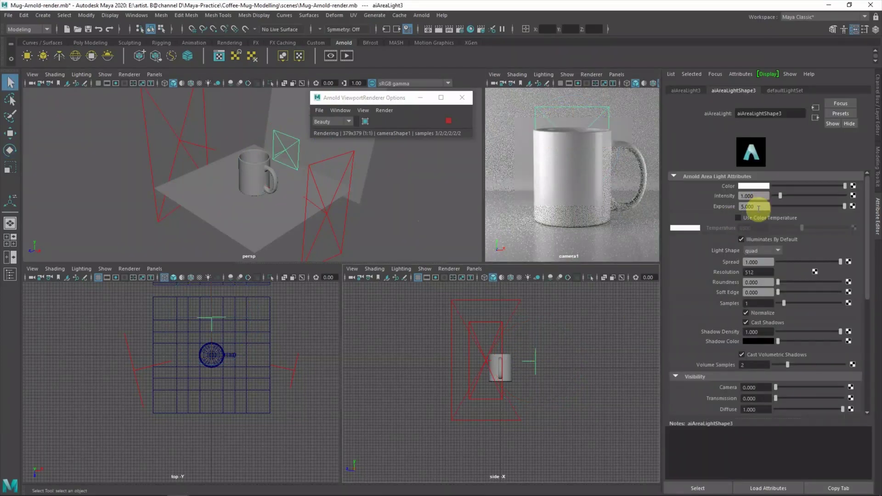
pyautogui.write('2')
pyautogui.press('Tab')
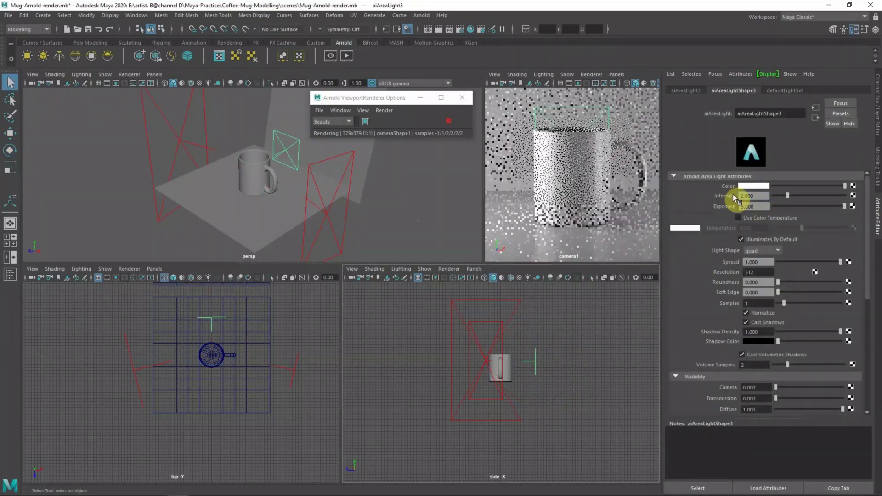
pyautogui.write('10')
pyautogui.press('Return')
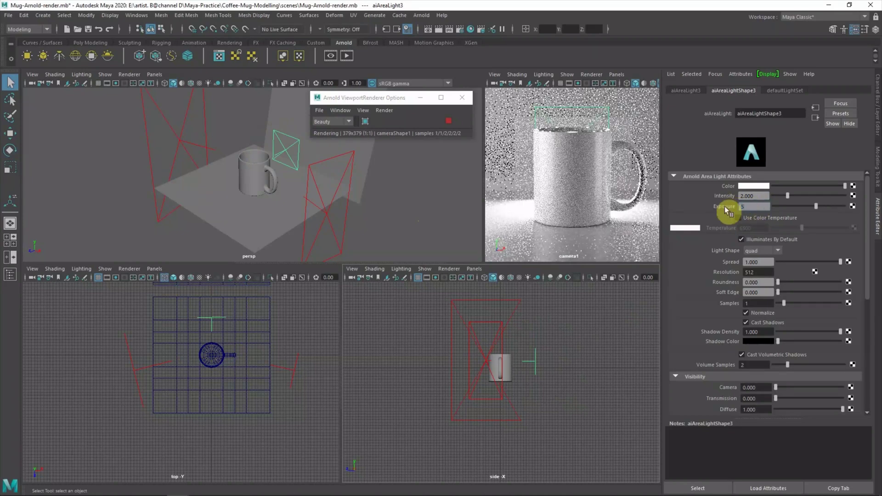
pyautogui.write('5')
pyautogui.press('Return')
pyautogui.press('w')
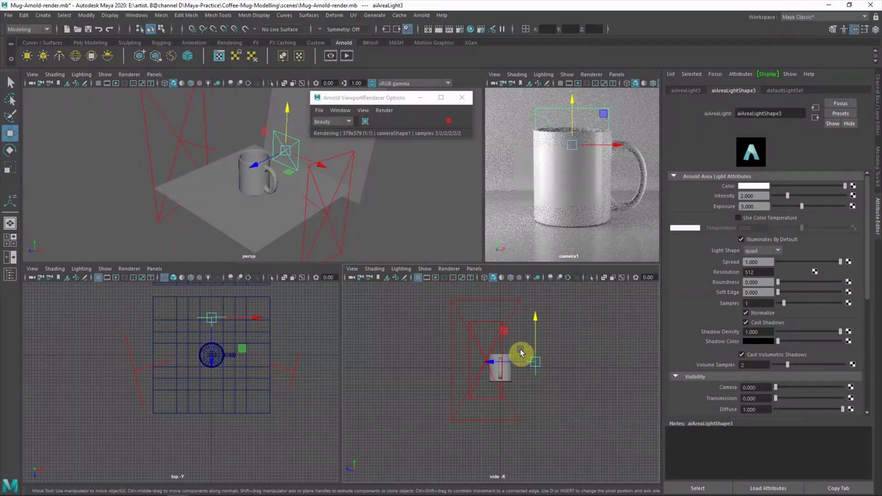
pyautogui.press('r')
pyautogui.moveTo(535, 333)
pyautogui.mouseDown()
pyautogui.moveTo(536, 349)
pyautogui.moveTo(535, 327)
pyautogui.mouseUp()
# Step: Connect a File texture of sourceimages/UV-mapping-graphics.psd to Mug_Material's Color
pyautogui.press('w')
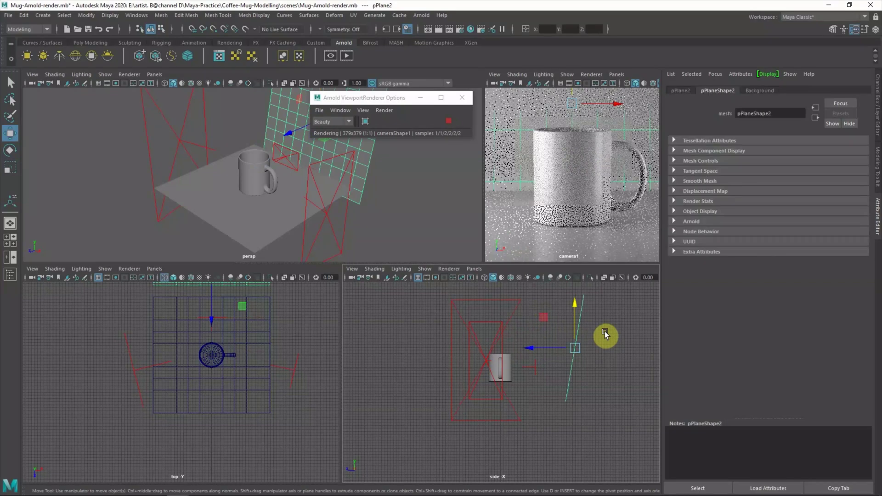
pyautogui.click(585, 338)
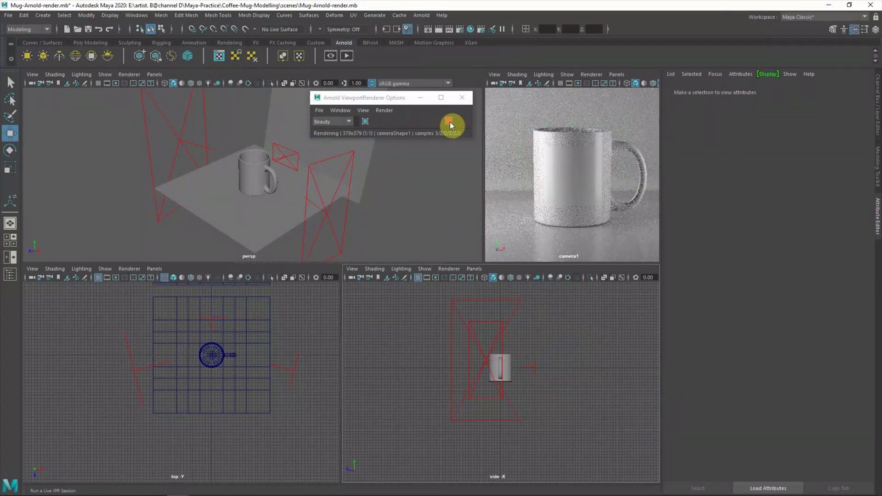
pyautogui.click(560, 184)
pyautogui.click(853, 207)
pyautogui.click(143, 193)
pyautogui.click(861, 215)
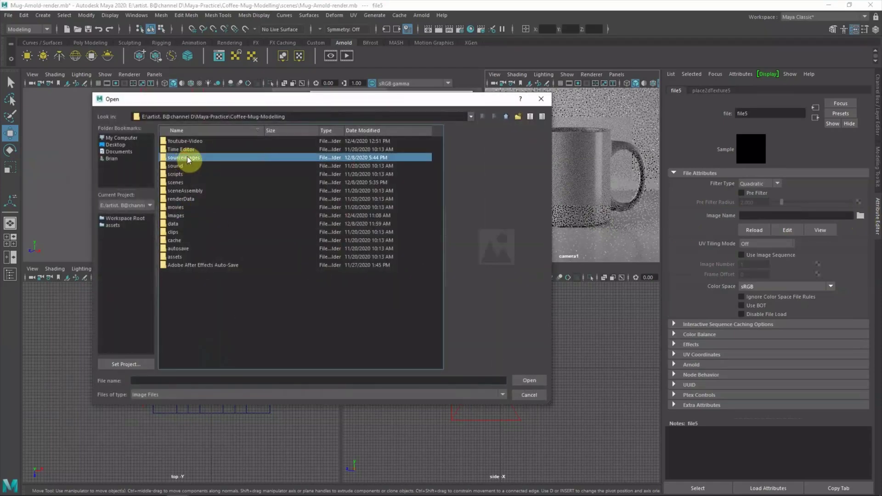
pyautogui.doubleClick(184, 157)
pyautogui.doubleClick(206, 158)
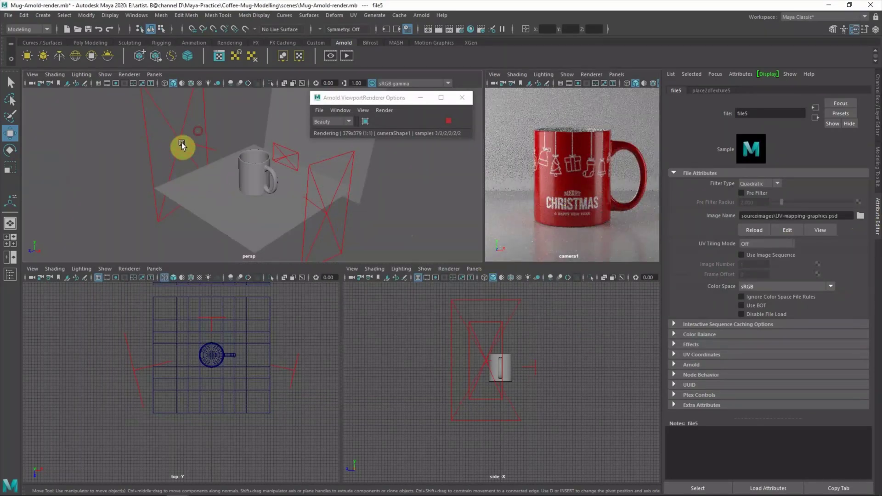
# Step: Boost the left area light's intensity to 12
pyautogui.click(181, 143)
pyautogui.write('12')
pyautogui.press('Return')
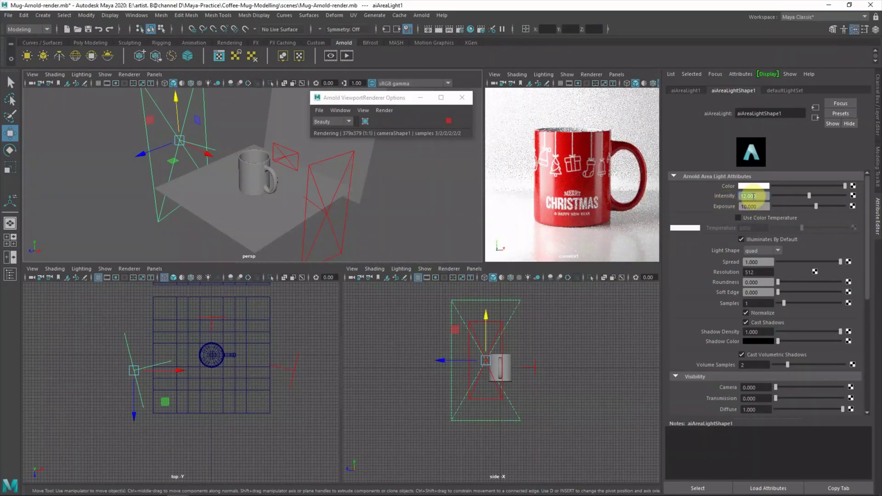
# Step: Drop the left light to 8, then set the right-hand light to intensity 2, moved and resized
pyautogui.write('8')
pyautogui.press('Return')
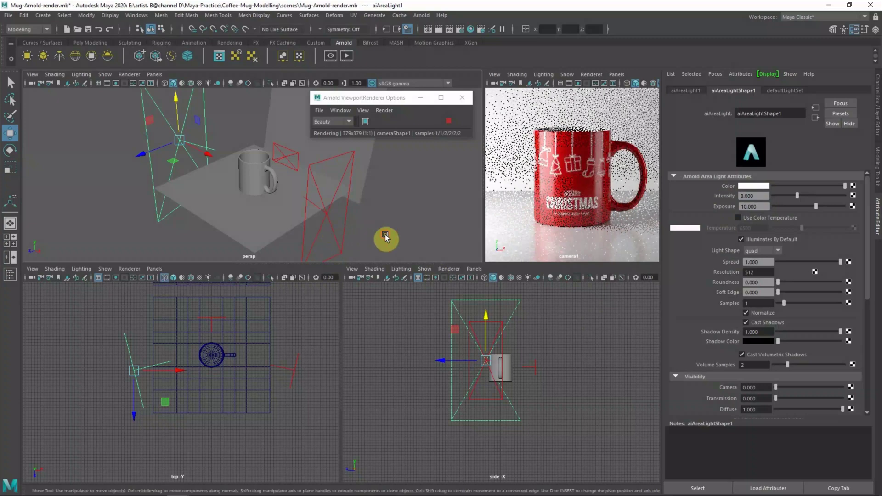
pyautogui.click(373, 235)
pyautogui.write('2')
pyautogui.press('Return')
pyautogui.moveTo(325, 402); pyautogui.dragTo(330, 378)
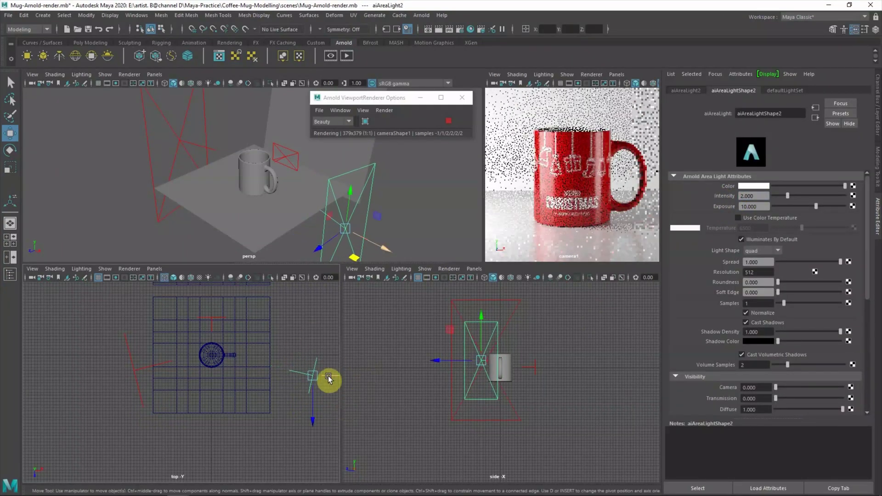
pyautogui.press('r')
pyautogui.moveTo(322, 334); pyautogui.dragTo(302, 308)
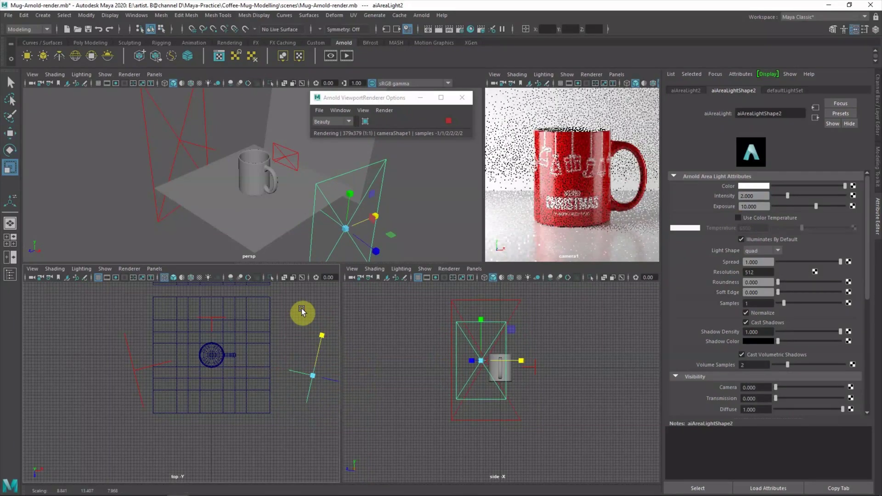
# Step: Set the left-hand area light to intensity 10, then select the table plane's material
pyautogui.click(144, 368)
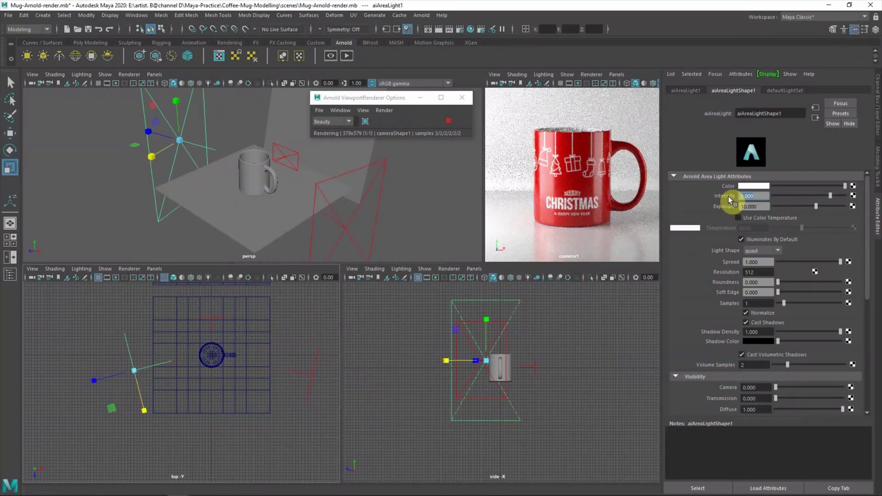
pyautogui.write('10')
pyautogui.press('Return')
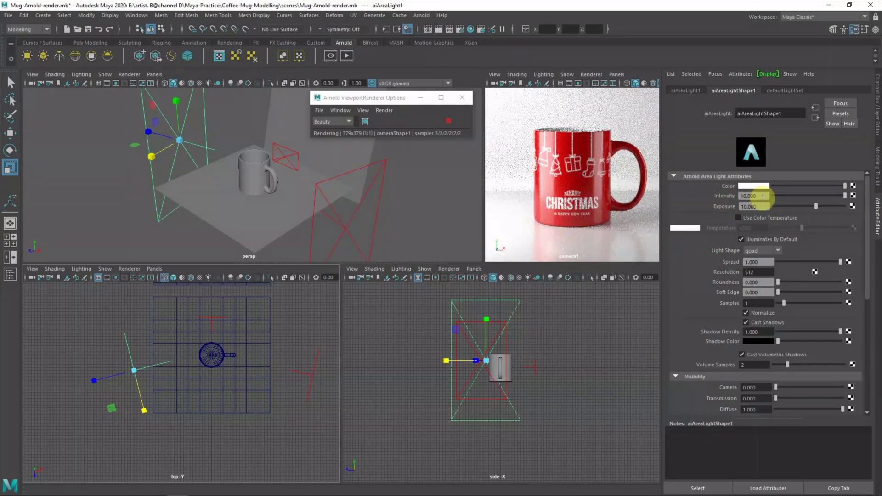
pyautogui.click(308, 358)
pyautogui.click(542, 340)
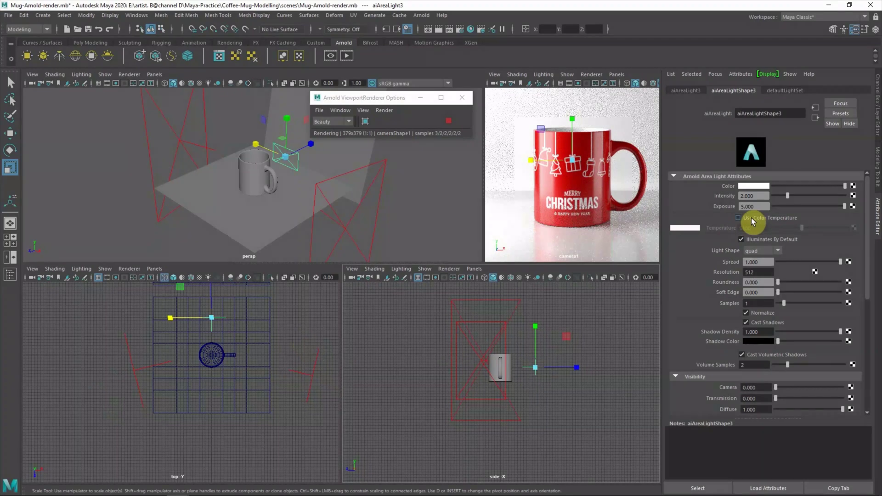
pyautogui.click(620, 329)
pyautogui.press('q')
pyautogui.click(289, 220)
pyautogui.click(789, 91)
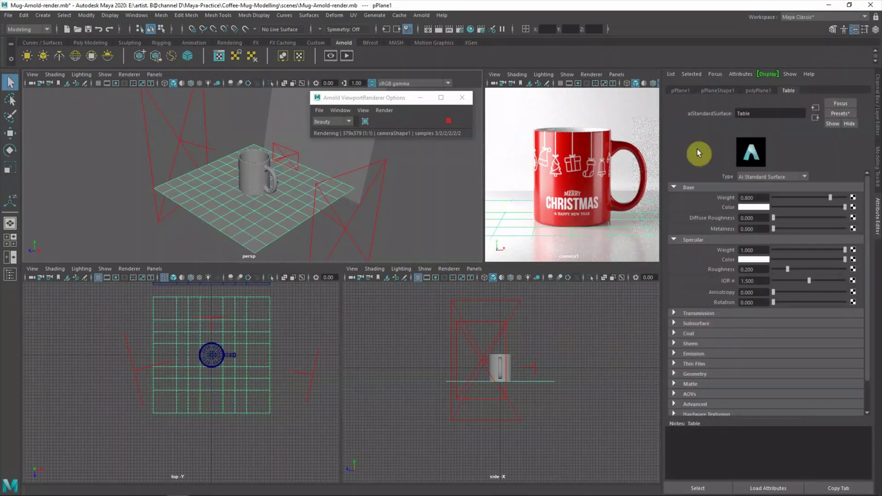
# Step: Map wood-texture-1614310.jpg as a File texture to the Table material's base colour
pyautogui.click(853, 207)
pyautogui.click(144, 187)
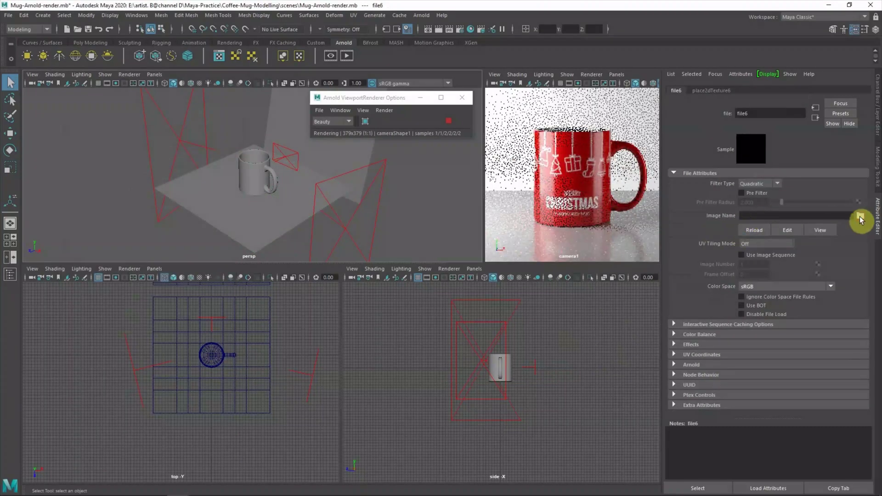
pyautogui.click(861, 216)
pyautogui.click(199, 141)
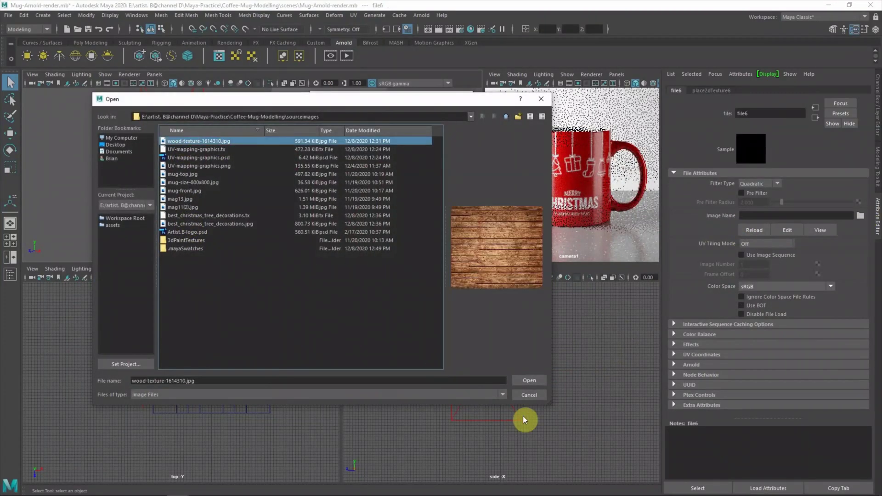
pyautogui.click(529, 381)
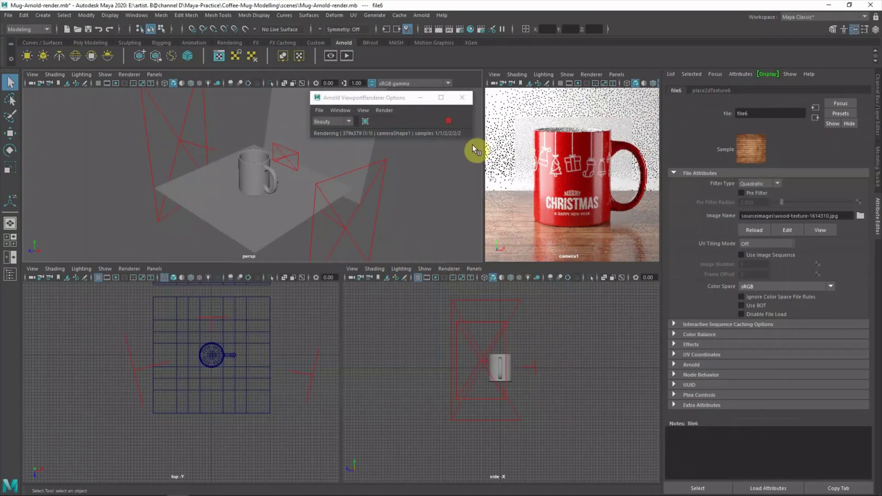
pyautogui.click(591, 74)
pyautogui.click(581, 95)
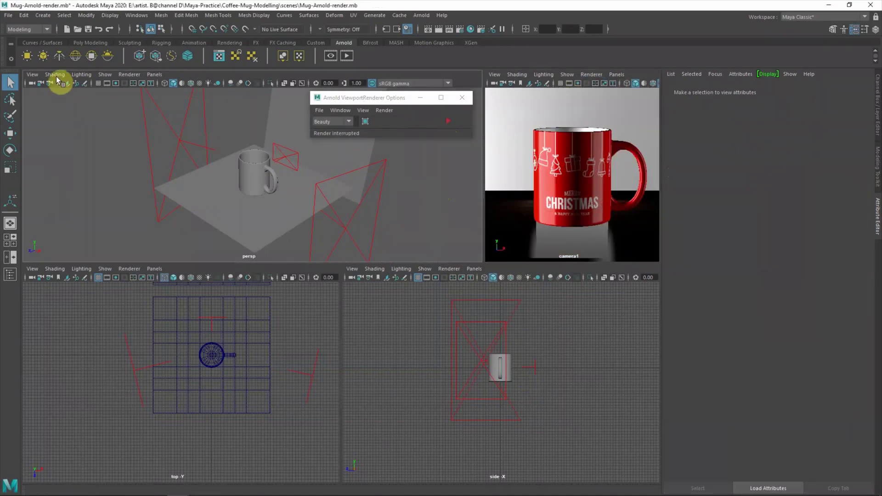
# Step: Show textures in the perspective view and scale the wood table plane larger
pyautogui.press('6')
pyautogui.click(248, 206)
pyautogui.keyDown('alt'); pyautogui.moveTo(248, 206); pyautogui.dragTo(304, 221); pyautogui.keyUp('alt')
pyautogui.press('r')
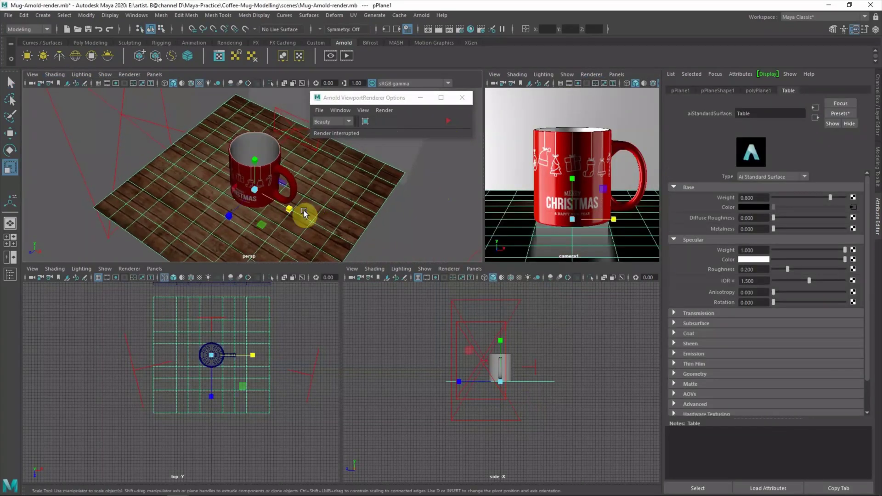
pyautogui.moveTo(313, 202); pyautogui.dragTo(302, 211, button='middle')
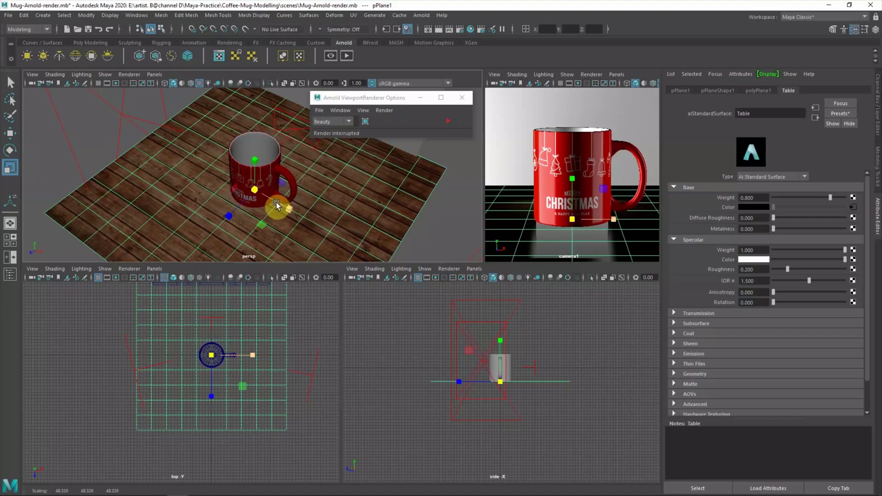
pyautogui.keyDown('alt'); pyautogui.moveTo(277, 205); pyautogui.dragTo(265, 184); pyautogui.keyUp('alt')
pyautogui.moveTo(265, 184); pyautogui.dragTo(263, 182, button='middle')
pyautogui.moveTo(262, 182)
pyautogui.keyDown('alt'); pyautogui.mouseDown()
pyautogui.moveTo(256, 171)
pyautogui.moveTo(238, 197)
pyautogui.moveTo(286, 137)
pyautogui.mouseUp(); pyautogui.keyUp('alt')
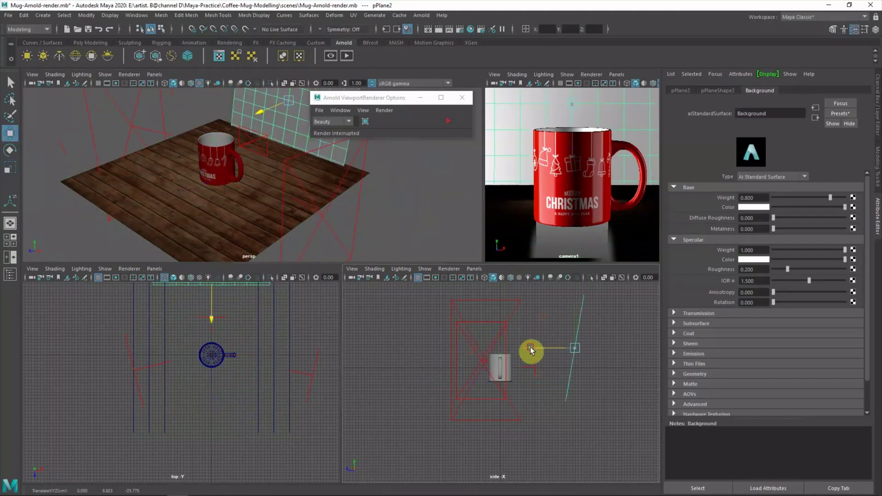
pyautogui.click(410, 197)
# Step: Render with Arnold in the camera view and set the table's Specular Roughness to 0.9
pyautogui.click(591, 74)
pyautogui.click(445, 122)
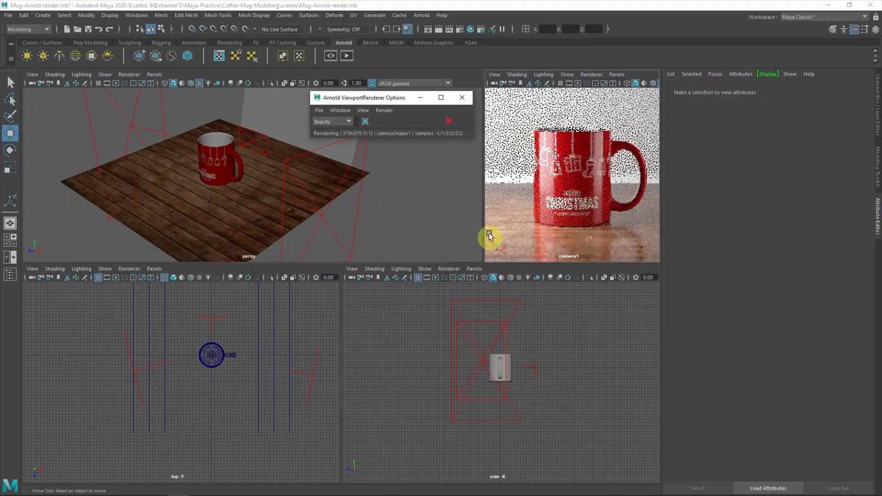
pyautogui.click(254, 189)
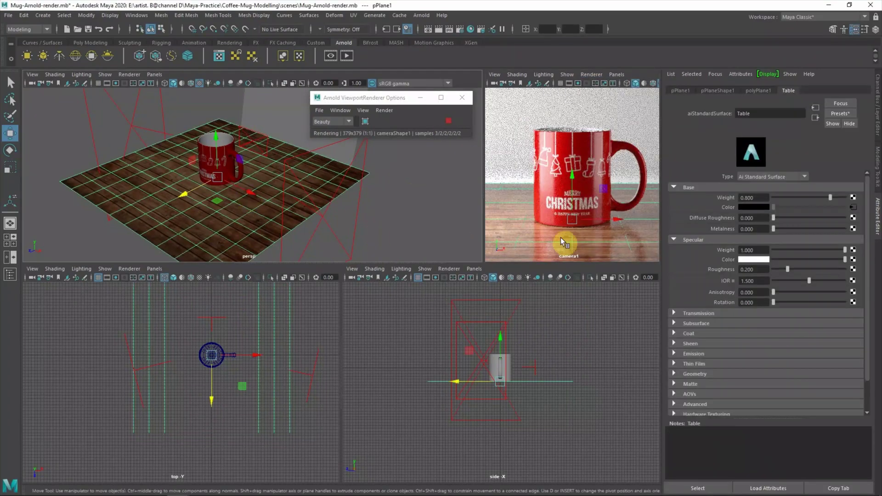
pyautogui.moveTo(787, 270); pyautogui.dragTo(838, 271)
pyautogui.doubleClick(754, 269)
pyautogui.write('0.9')
pyautogui.press('Return')
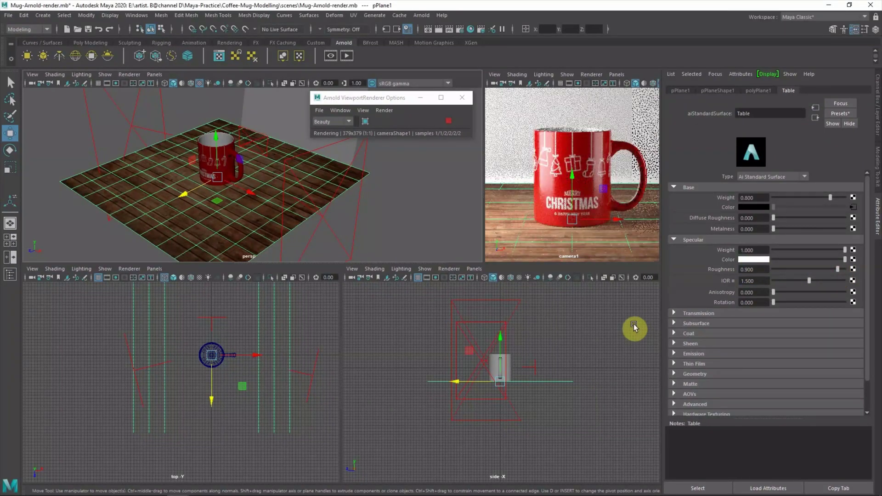
# Step: Stop the Arnold render and open wood-texture-1614310.jpg in Photoshop with its Layers panel
pyautogui.click(589, 328)
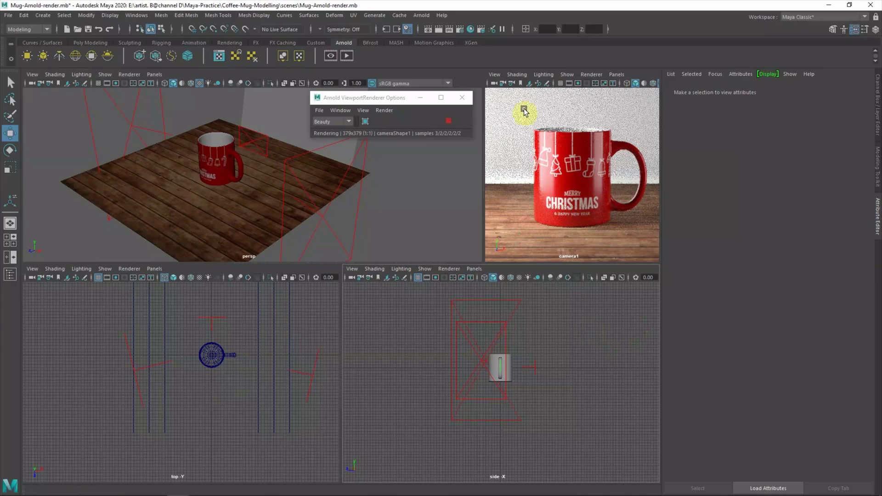
pyautogui.click(584, 75)
pyautogui.click(449, 121)
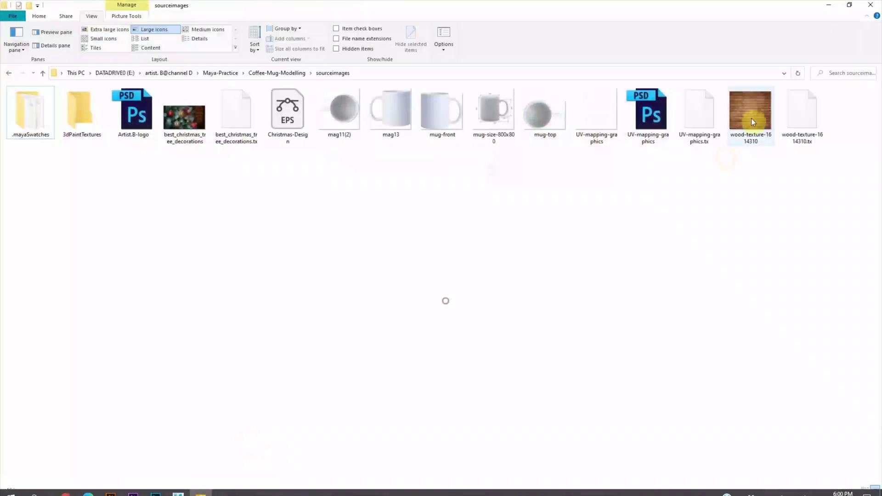
pyautogui.rightClick(753, 117)
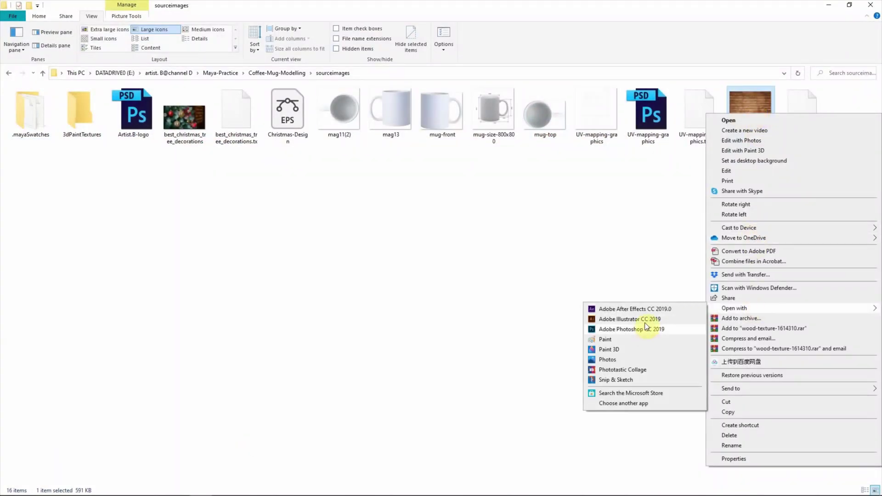
pyautogui.moveTo(734, 308)
pyautogui.click(640, 329)
pyautogui.click(844, 46)
pyautogui.click(194, 5)
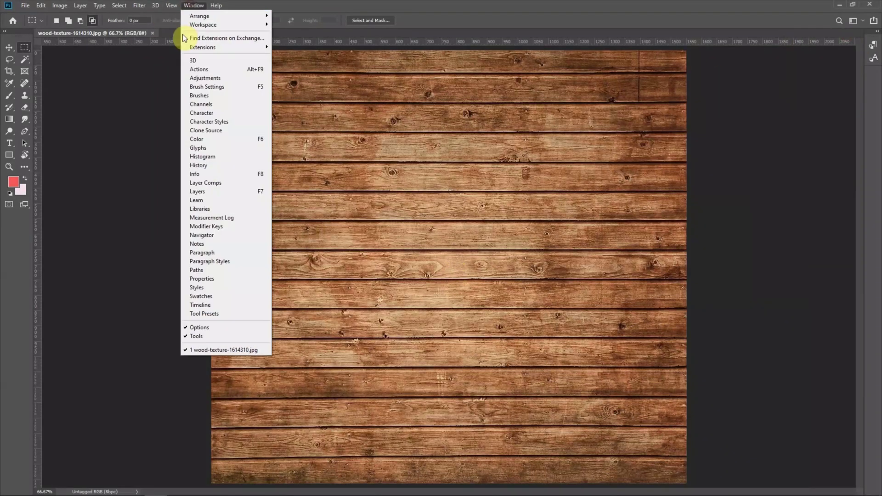
# Step: Add Hue/Saturation and Levels adjustment layers to desaturate and brighten the wood texture
pyautogui.click(251, 182)
pyautogui.moveTo(764, 271); pyautogui.dragTo(799, 291)
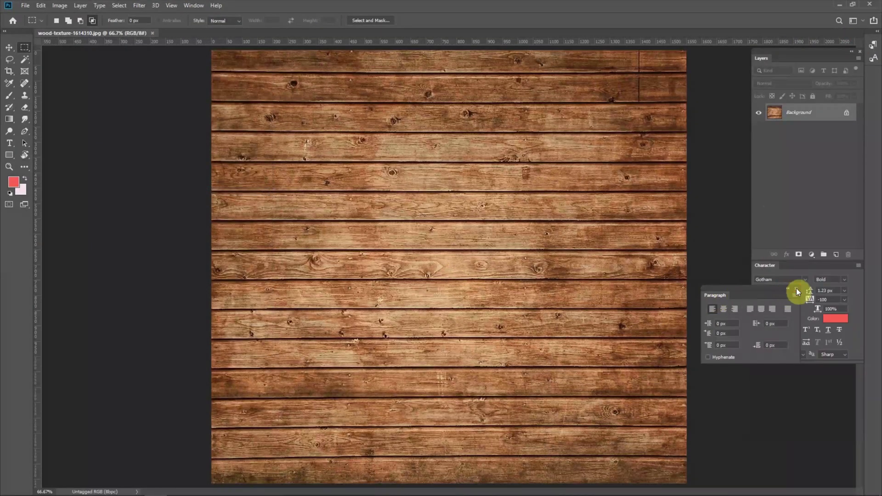
pyautogui.click(812, 339)
pyautogui.click(827, 249)
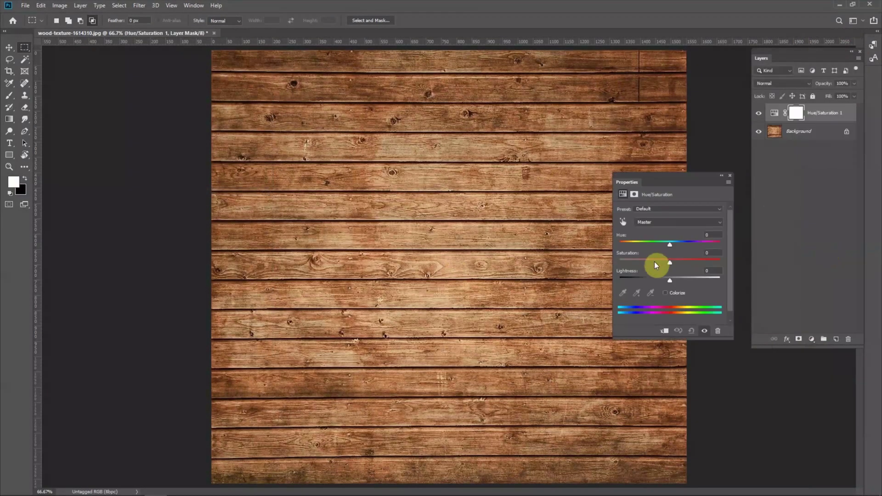
pyautogui.click(812, 339)
pyautogui.click(818, 211)
pyautogui.moveTo(722, 276); pyautogui.dragTo(658, 279)
pyautogui.keyDown('alt'); pyautogui.scroll(5, 405, 203); pyautogui.keyUp('alt')
pyautogui.keyDown('alt'); pyautogui.scroll(-5, 427, 232); pyautogui.keyUp('alt')
# Step: Save the result as the PSD wood-texture-1614310-bump-map and return to Maya
pyautogui.click(25, 5)
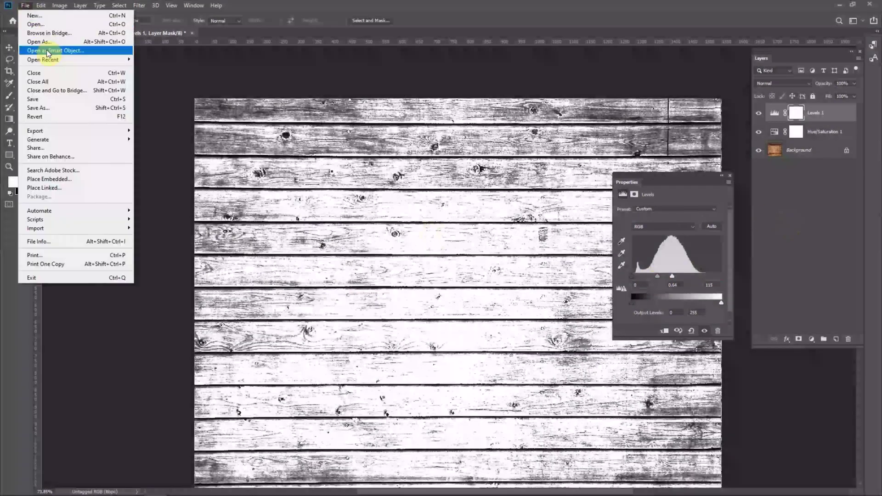
pyautogui.click(41, 121)
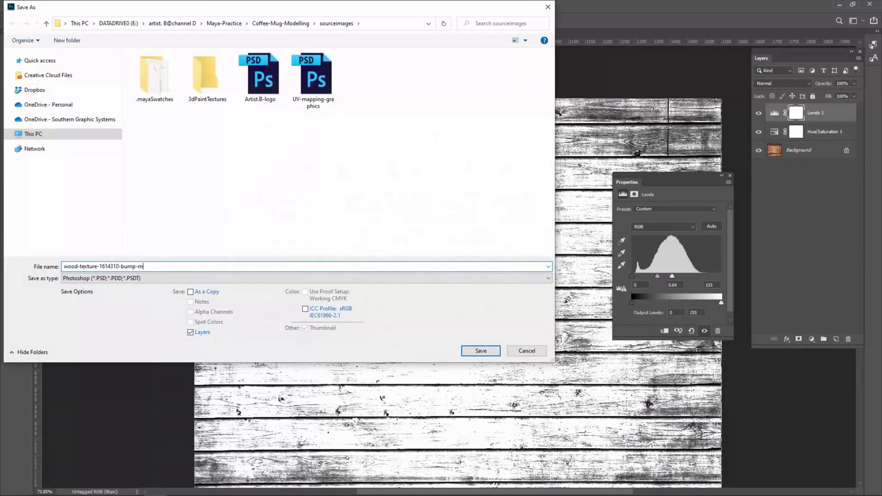
pyautogui.write('map')
pyautogui.press('Return')
pyautogui.press('Return')
pyautogui.click(217, 35)
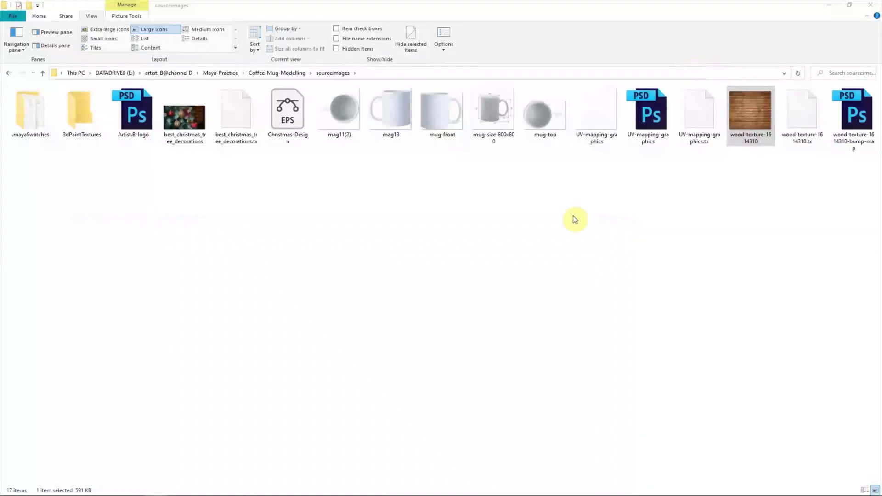
pyautogui.click(179, 487)
# Step: Restart the Arnold render in the camera view and select the wood table
pyautogui.click(583, 76)
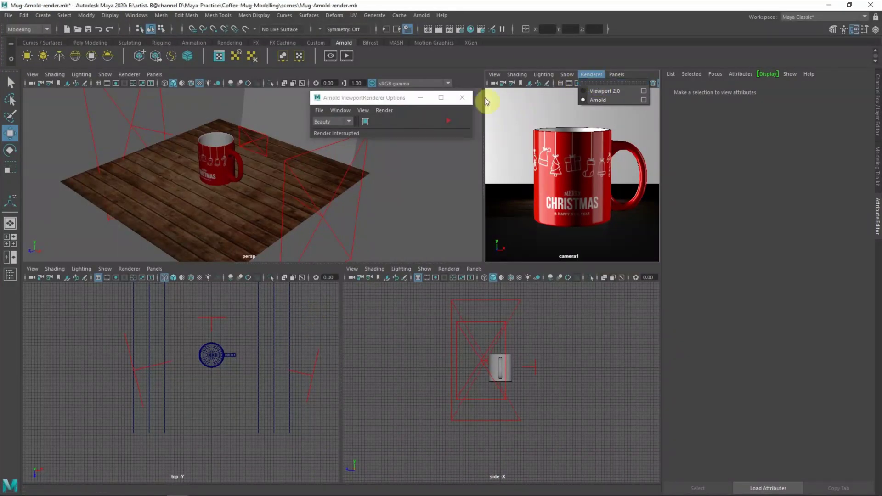
pyautogui.click(448, 120)
pyautogui.click(274, 221)
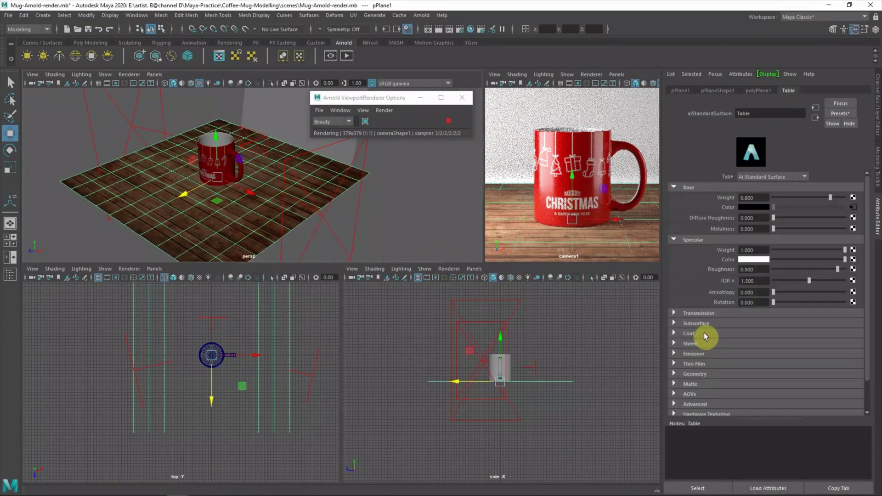
# Step: Add a bump map to the Table material using the wood-texture-1614310-bump-map.psd file texture
pyautogui.scroll(-3, 704, 333)
pyautogui.click(694, 346)
pyautogui.scroll(-1, 735, 354)
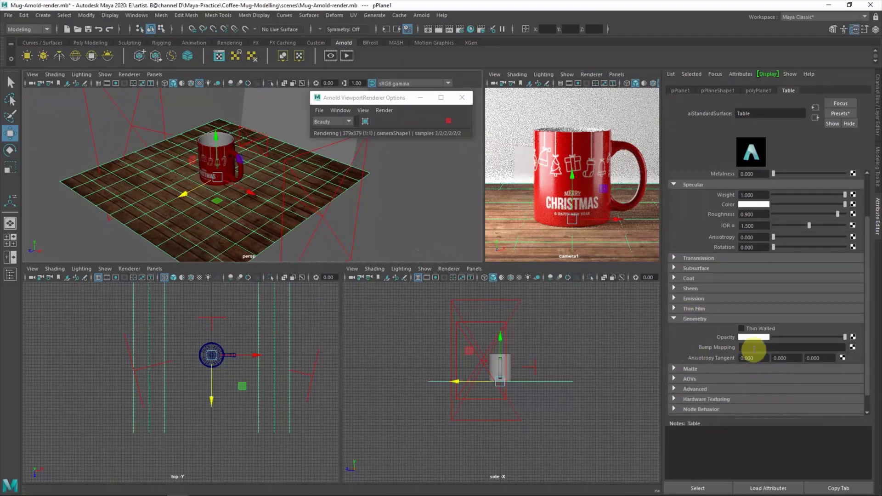
pyautogui.click(853, 352)
pyautogui.click(143, 189)
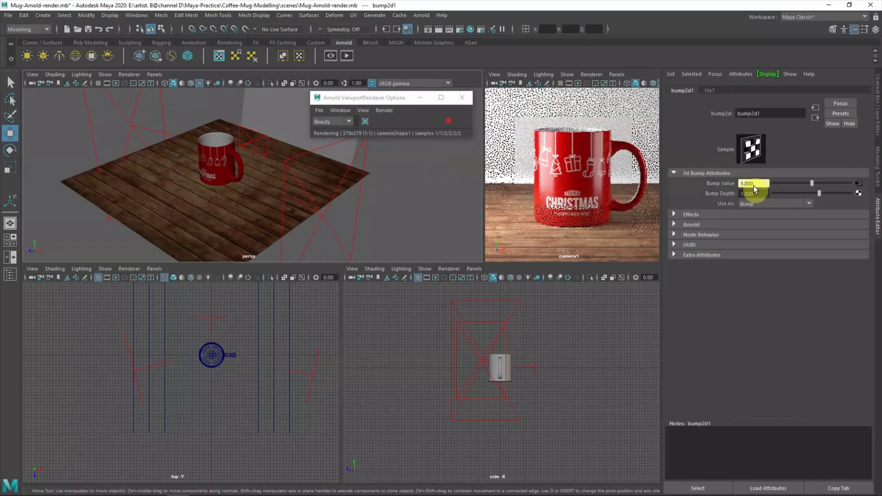
pyautogui.click(859, 183)
pyautogui.click(861, 215)
pyautogui.click(216, 158)
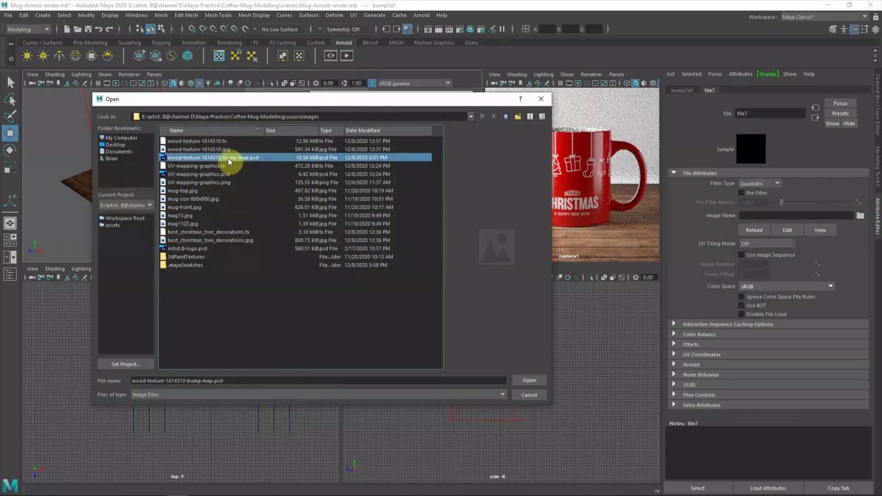
pyautogui.click(509, 382)
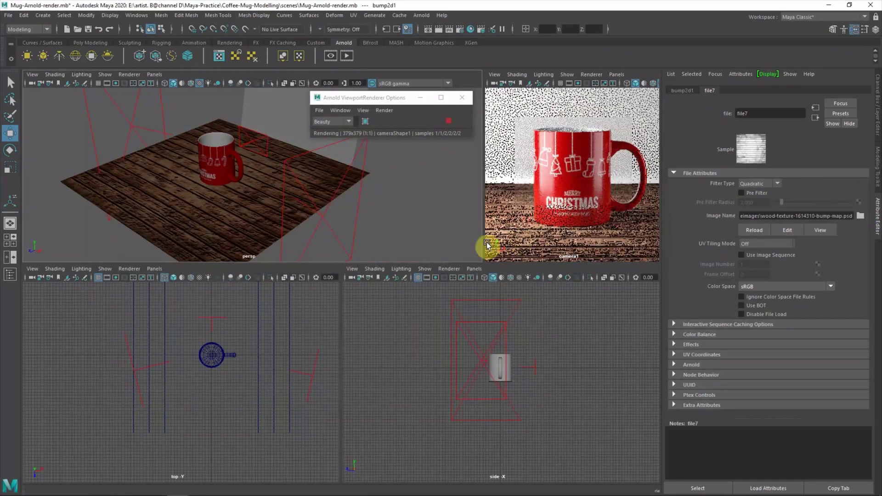
# Step: Render the perspective view with Arnold and zoom in close on the table
pyautogui.click(586, 74)
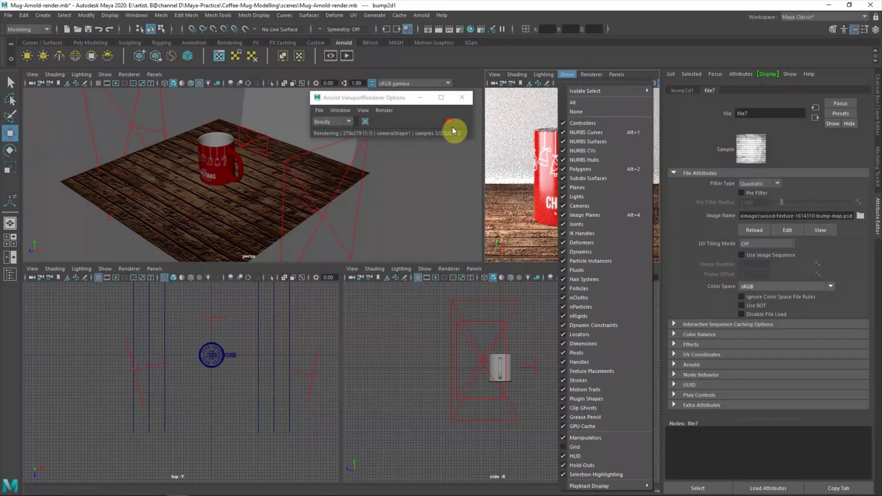
pyautogui.click(437, 185)
pyautogui.click(442, 123)
pyautogui.scroll(3, 161, 174)
pyautogui.scroll(3, 331, 191)
pyautogui.scroll(2, 331, 190)
pyautogui.moveTo(357, 99); pyautogui.dragTo(451, 100)
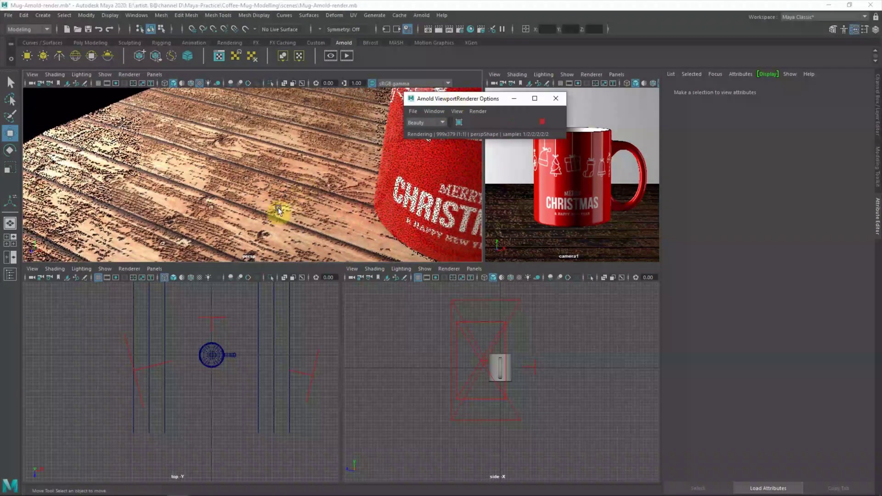
pyautogui.keyDown('alt'); pyautogui.moveTo(278, 208); pyautogui.dragTo(302, 199, button='middle'); pyautogui.keyUp('alt')
pyautogui.click(139, 17)
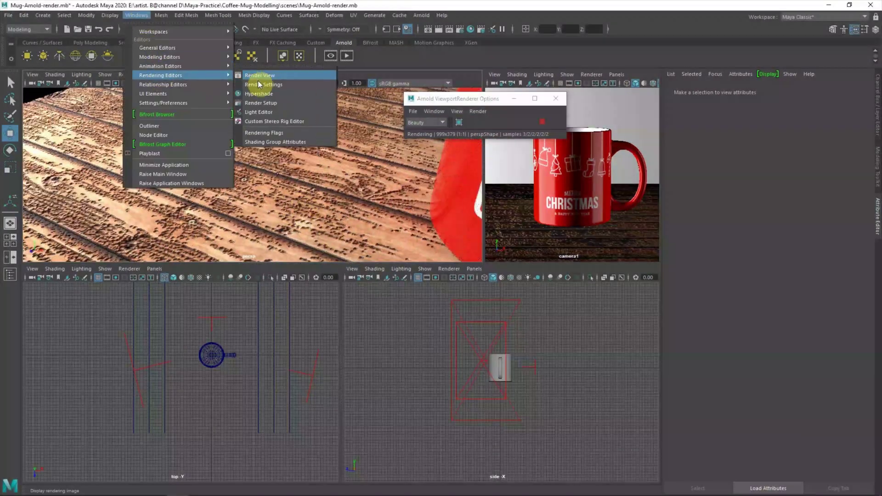
# Step: Graph the Table material's shading network in Hypershade and select the bump2d1 node
pyautogui.moveTo(161, 75)
pyautogui.click(257, 81)
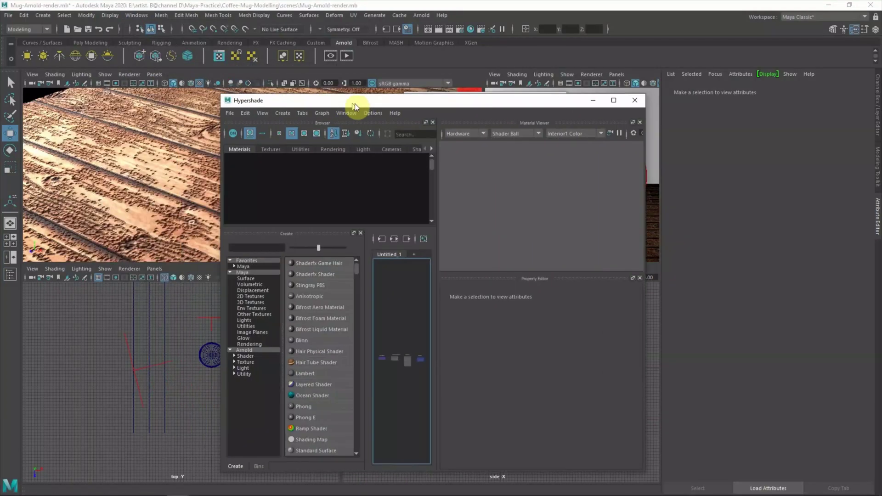
pyautogui.moveTo(355, 103); pyautogui.dragTo(538, 101)
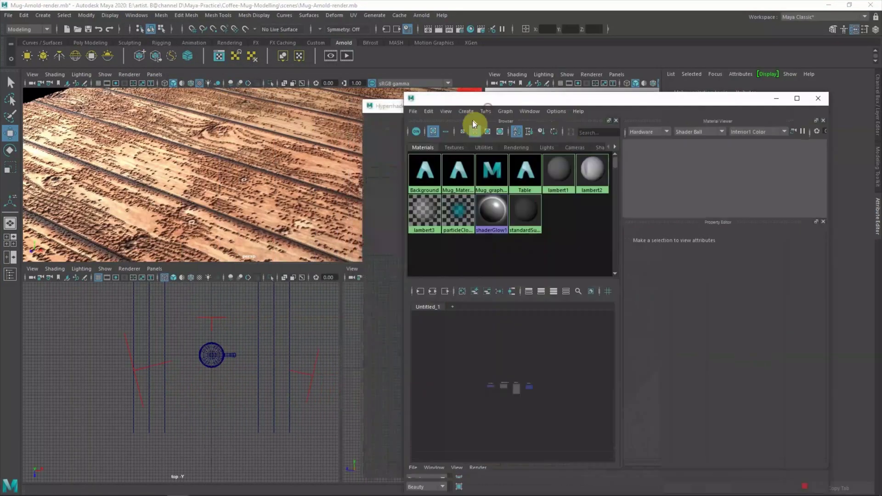
pyautogui.click(522, 198)
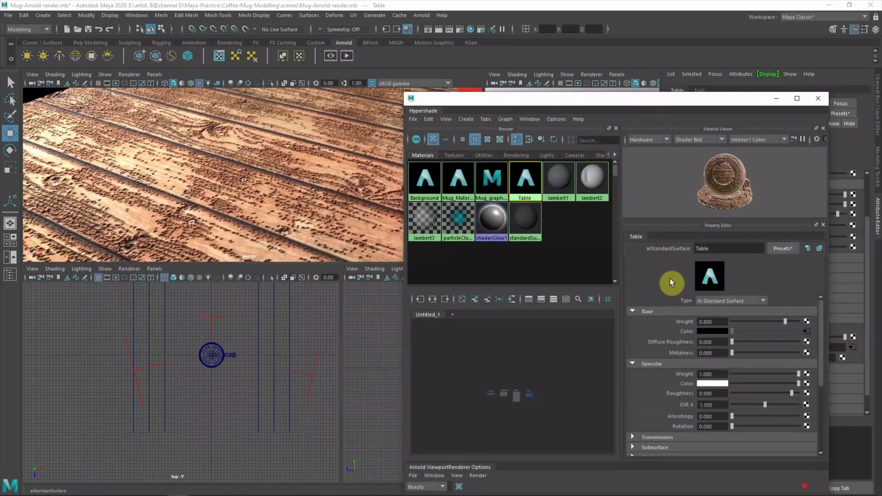
pyautogui.rightClick(525, 180)
pyautogui.click(570, 174)
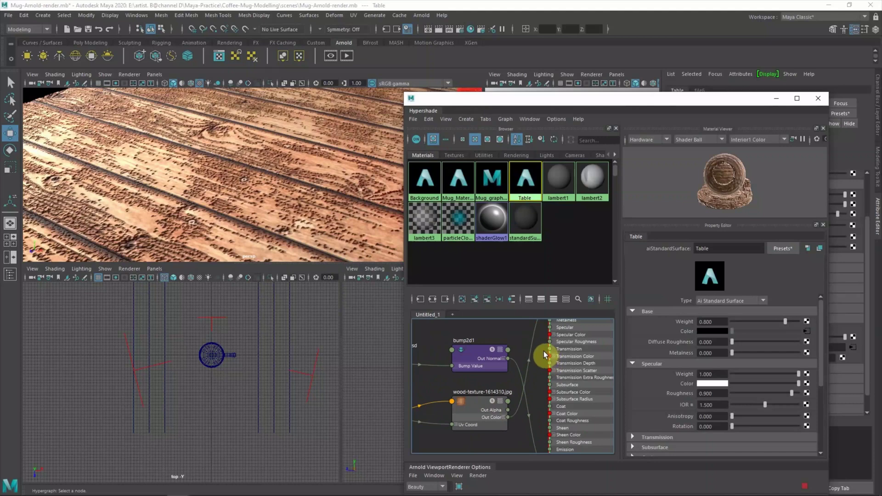
pyautogui.click(549, 348)
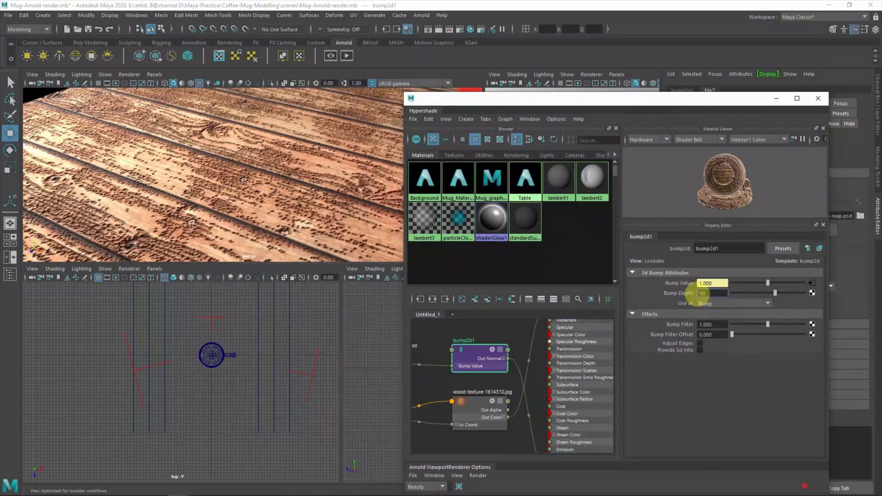
# Step: Try Bump Depth values 10, 0.2, -0.2 and 0.1 while inspecting the table
pyautogui.press('Return')
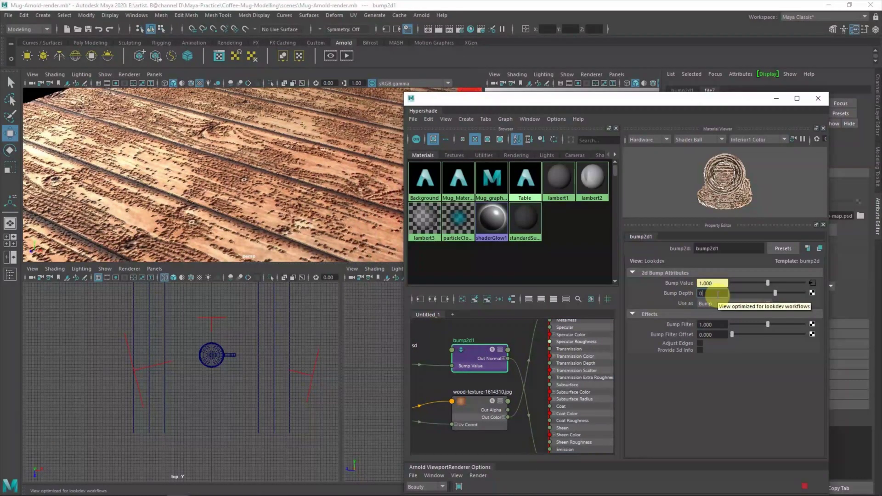
pyautogui.write('0.2')
pyautogui.press('Return')
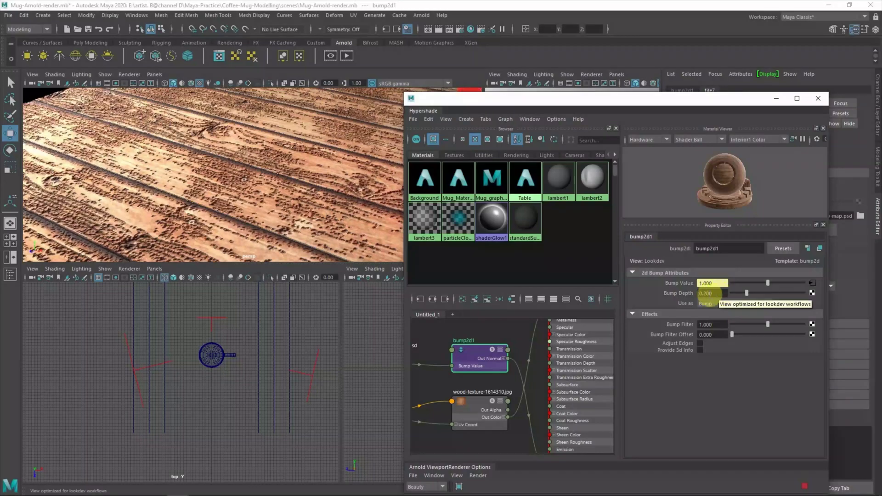
pyautogui.write('-0.2')
pyautogui.press('Return')
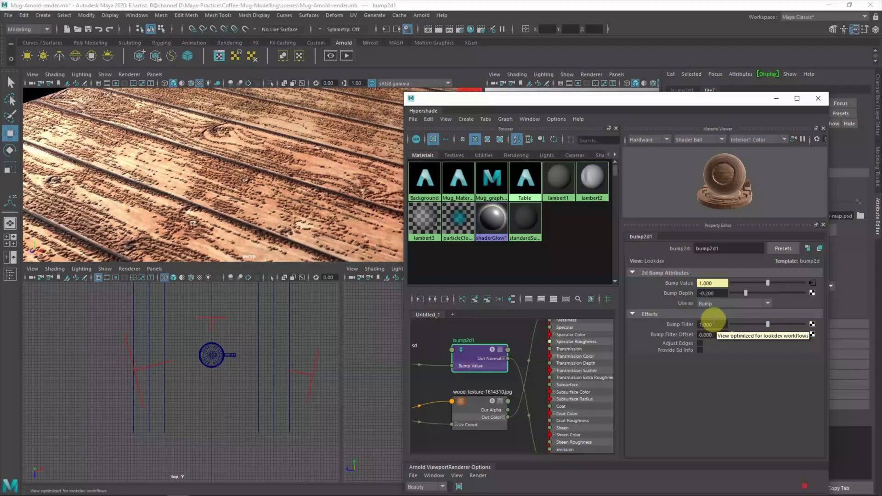
pyautogui.moveTo(230, 181)
pyautogui.keyDown('alt'); pyautogui.mouseDown()
pyautogui.moveTo(210, 191)
pyautogui.moveTo(239, 191)
pyautogui.moveTo(280, 240)
pyautogui.moveTo(320, 203)
pyautogui.moveTo(295, 205)
pyautogui.moveTo(200, 167)
pyautogui.moveTo(275, 216)
pyautogui.mouseUp(); pyautogui.keyUp('alt')
pyautogui.doubleClick(708, 293)
pyautogui.write('0.1')
pyautogui.press('Return')
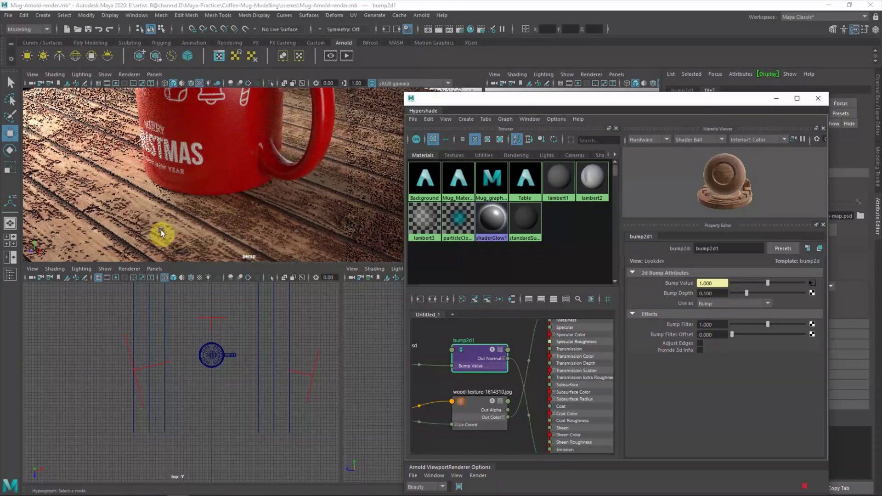
# Step: Settle on Bump Depth 0.05, comparing the table with and without the bump connection
pyautogui.scroll(-2, 483, 382)
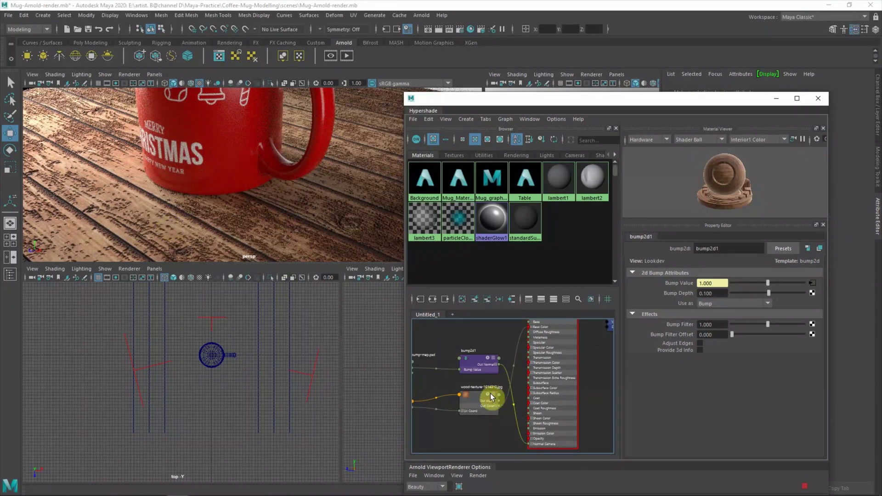
pyautogui.click(511, 409)
pyautogui.press('Delete')
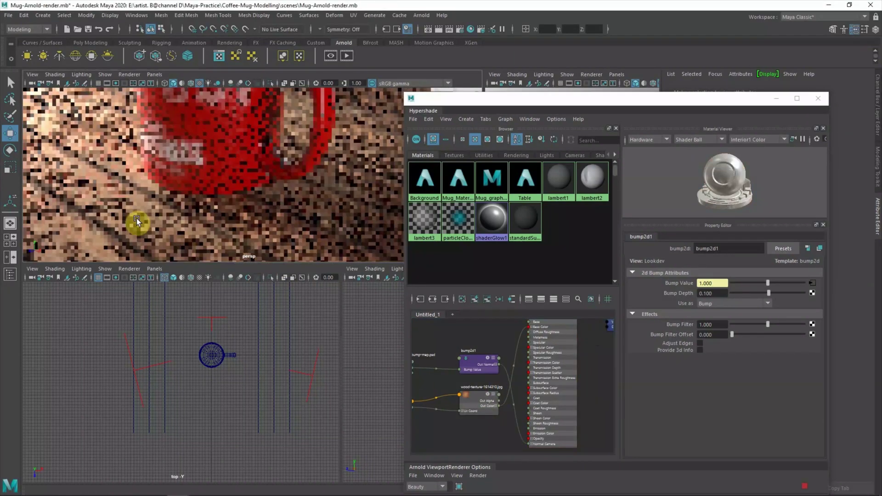
pyautogui.doubleClick(712, 293)
pyautogui.write('0.05')
pyautogui.press('Return')
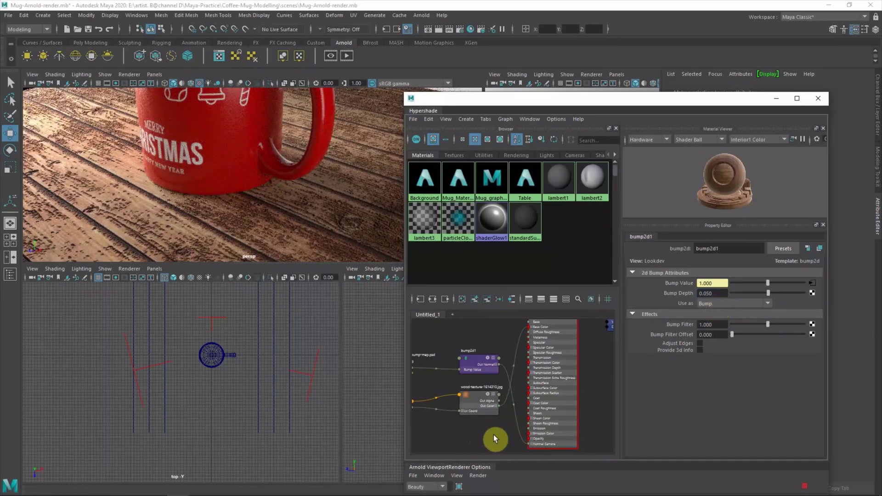
pyautogui.click(508, 415)
pyautogui.press('Delete')
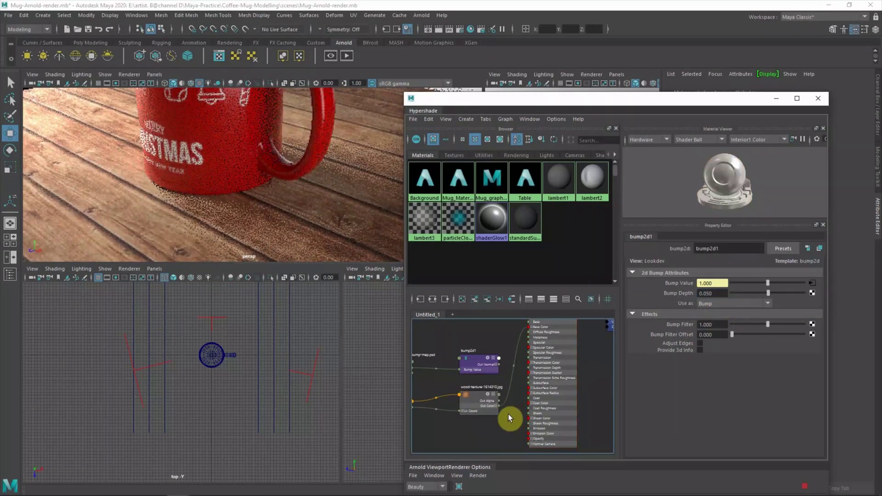
pyautogui.hotkey('ctrl', 'z')
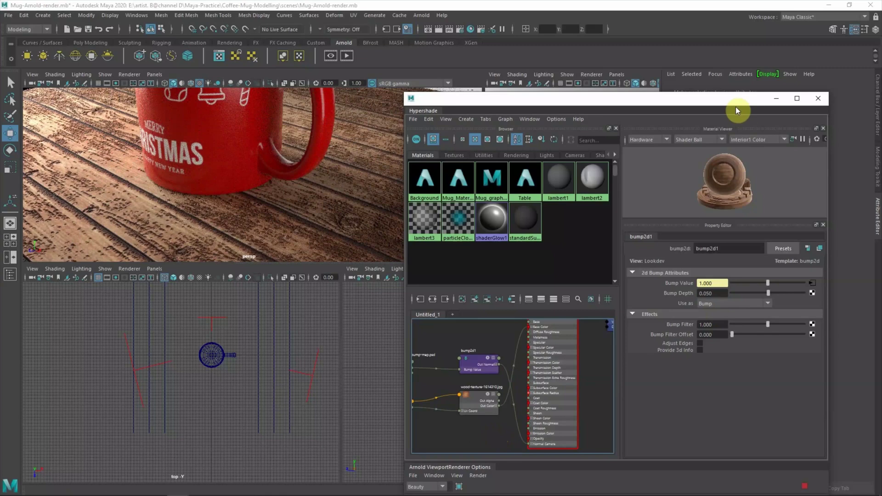
# Step: Close Hypershade and move Arnold rendering from the perspective view to camera1
pyautogui.moveTo(657, 103); pyautogui.dragTo(301, 107)
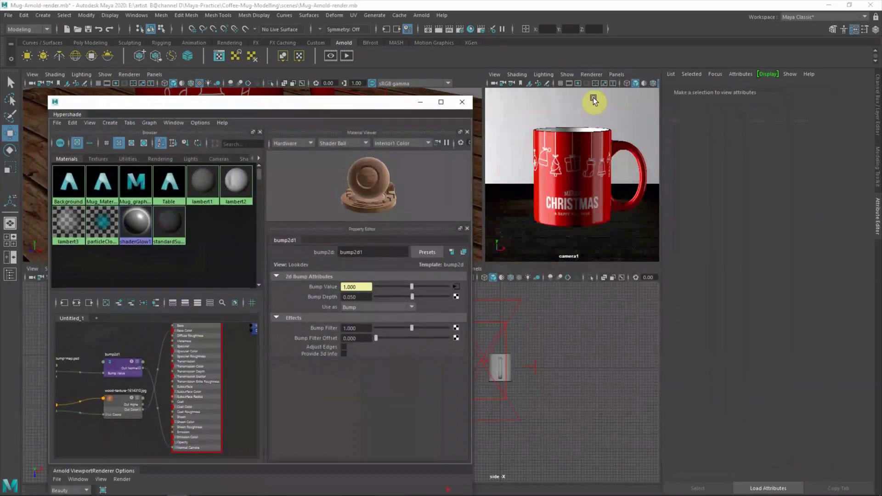
pyautogui.moveTo(330, 100); pyautogui.dragTo(319, 109)
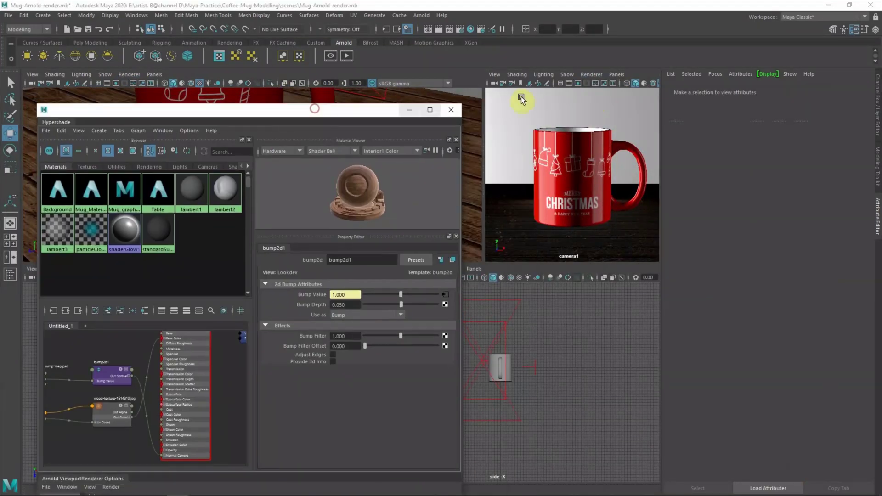
pyautogui.click(450, 111)
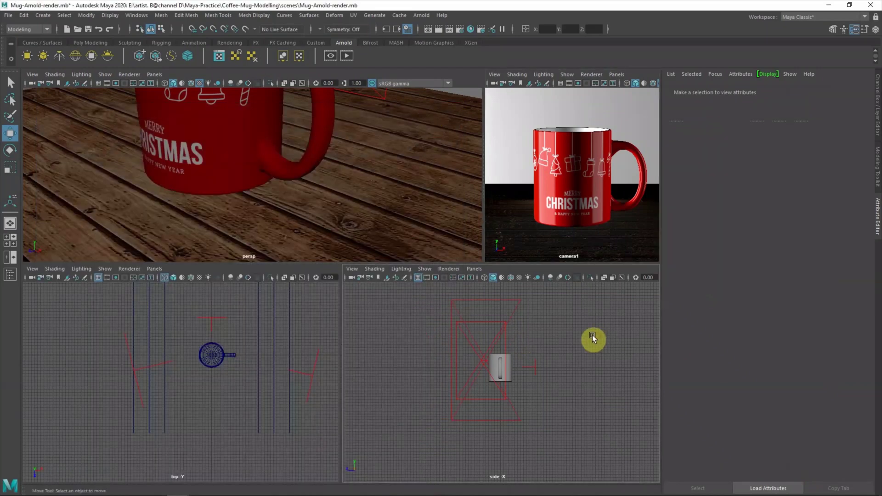
pyautogui.click(129, 74)
pyautogui.click(592, 74)
pyautogui.click(607, 97)
pyautogui.moveTo(349, 475); pyautogui.dragTo(380, 167)
pyautogui.moveTo(70, 187)
pyautogui.mouseDown()
pyautogui.moveTo(338, 191)
pyautogui.moveTo(355, 108)
pyautogui.mouseUp()
pyautogui.click(54, 74)
pyautogui.click(63, 133)
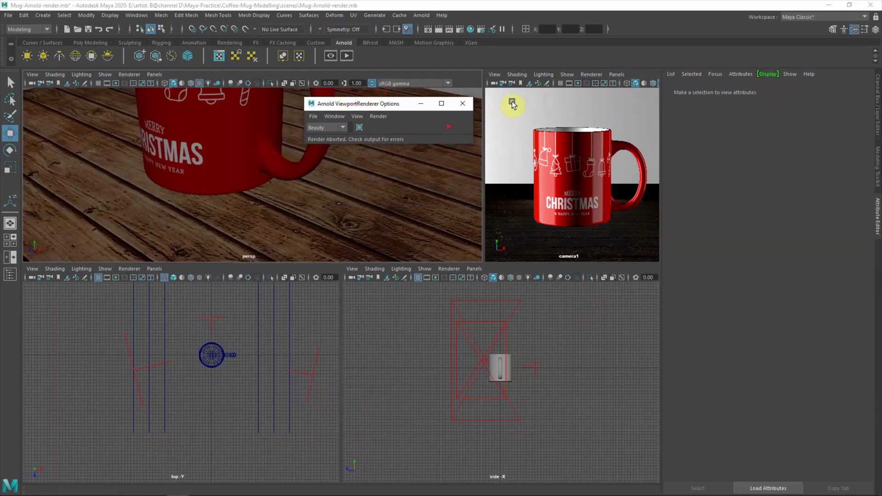
pyautogui.click(448, 127)
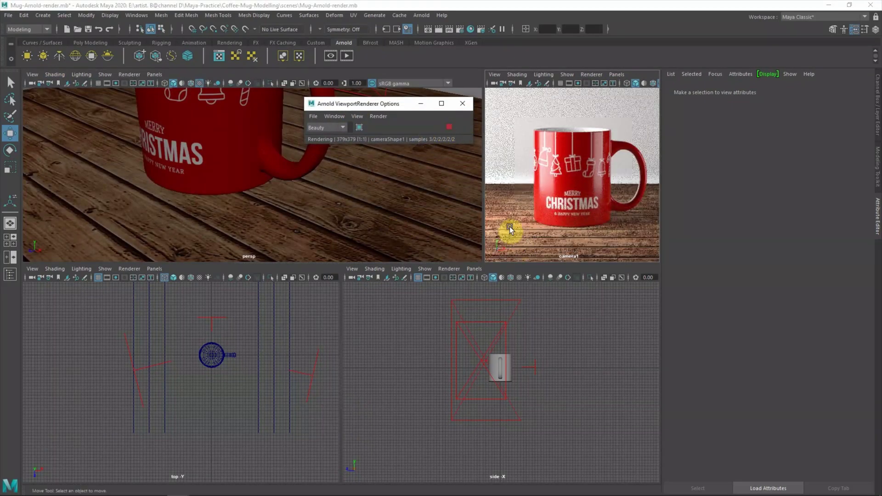
# Step: Select the table, reopen Hypershade and select the Background material
pyautogui.click(510, 231)
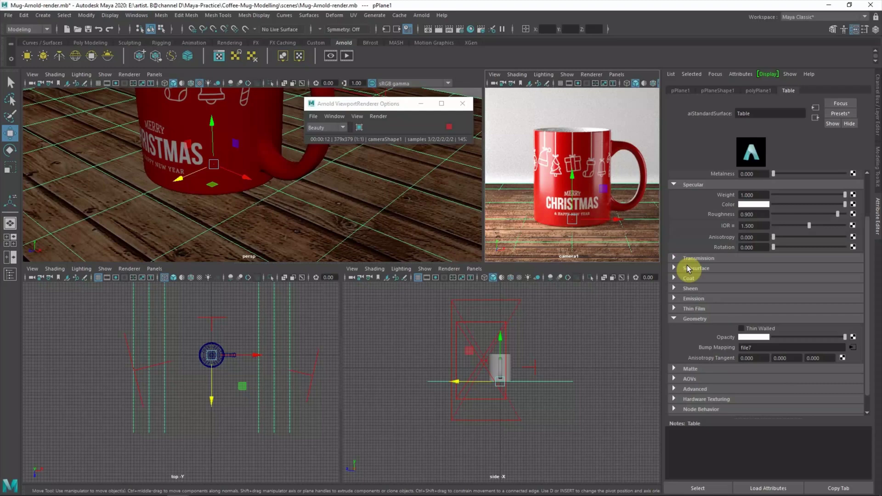
pyautogui.click(137, 15)
pyautogui.click(258, 75)
pyautogui.moveTo(603, 105); pyautogui.dragTo(349, 96)
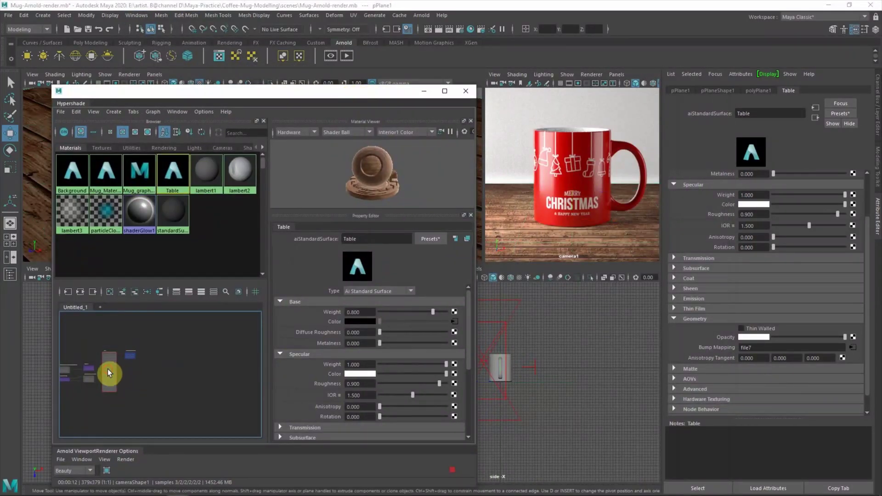
pyautogui.moveTo(173, 171); pyautogui.dragTo(108, 368)
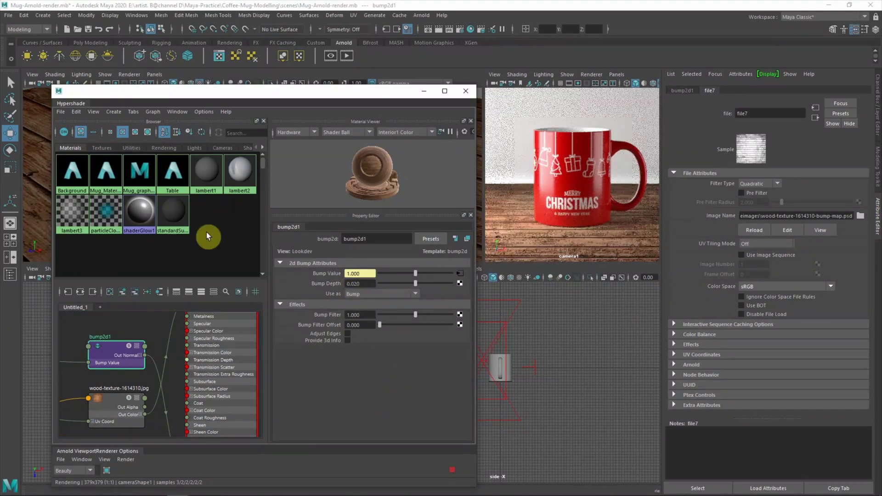
pyautogui.click(225, 239)
# Step: Give the Background material a file texture of best_christmas_tree_decorations.jpg
pyautogui.click(854, 204)
pyautogui.click(143, 183)
pyautogui.click(861, 215)
pyautogui.click(194, 248)
pyautogui.click(530, 381)
# Step: Select the backdrop plane and scale it wider behind the mug
pyautogui.moveTo(384, 88); pyautogui.dragTo(517, 199)
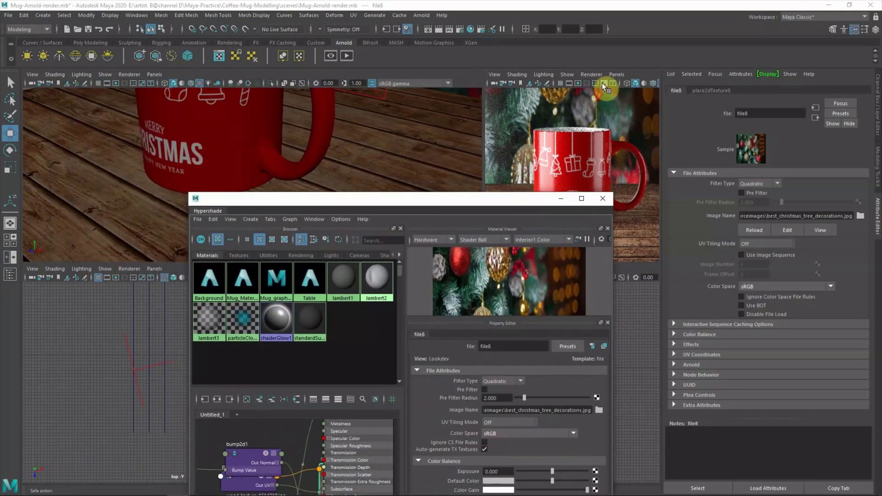
pyautogui.scroll(-5, 430, 162)
pyautogui.scroll(-5, 366, 144)
pyautogui.keyDown('alt'); pyautogui.moveTo(367, 144); pyautogui.dragTo(286, 148); pyautogui.keyUp('alt')
pyautogui.click(282, 156)
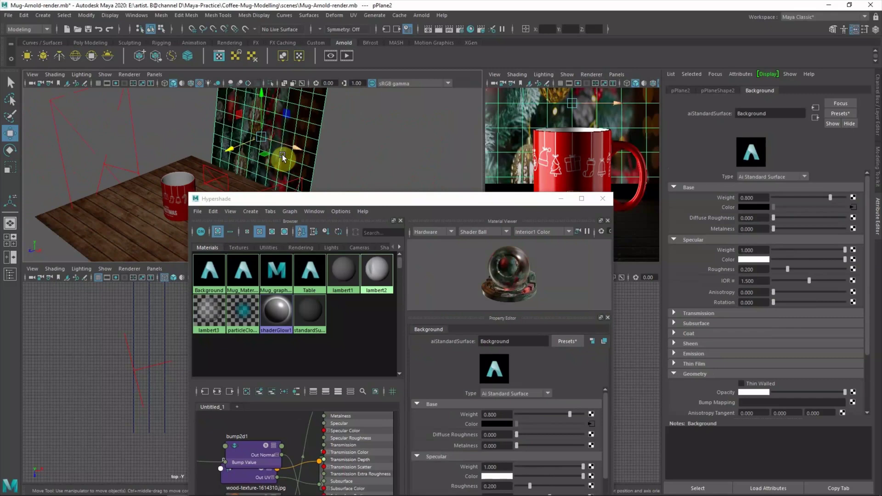
pyautogui.moveTo(537, 199); pyautogui.dragTo(568, 373)
pyautogui.press('r')
pyautogui.moveTo(296, 181)
pyautogui.mouseDown()
pyautogui.moveTo(341, 186)
pyautogui.moveTo(282, 98)
pyautogui.mouseUp()
pyautogui.moveTo(280, 147)
pyautogui.mouseDown()
pyautogui.moveTo(247, 121)
pyautogui.moveTo(280, 100)
pyautogui.moveTo(291, 164)
pyautogui.moveTo(269, 145)
pyautogui.moveTo(281, 195)
pyautogui.moveTo(266, 172)
pyautogui.mouseUp()
pyautogui.press('w')
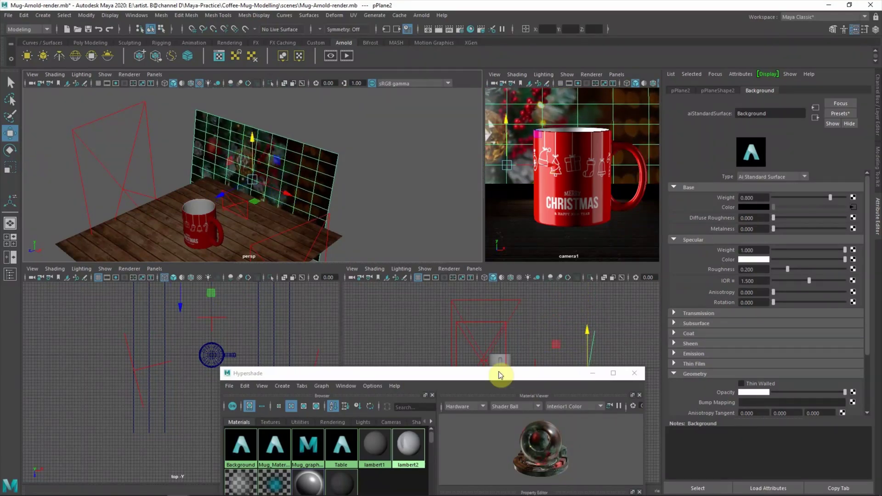
# Step: Close the material editor and move the Arnold render options window to the viewport top
pyautogui.moveTo(563, 373); pyautogui.dragTo(390, 86)
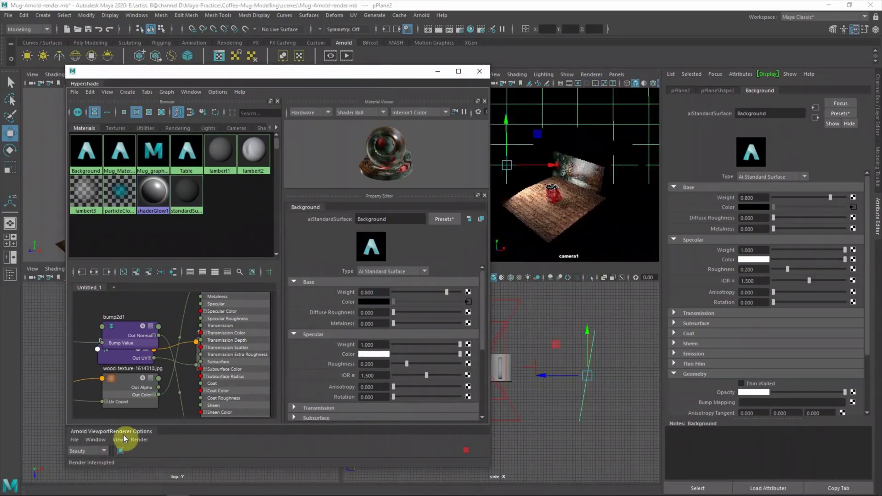
pyautogui.click(480, 71)
pyautogui.moveTo(387, 431); pyautogui.dragTo(386, 112)
pyautogui.moveTo(69, 129); pyautogui.dragTo(331, 129)
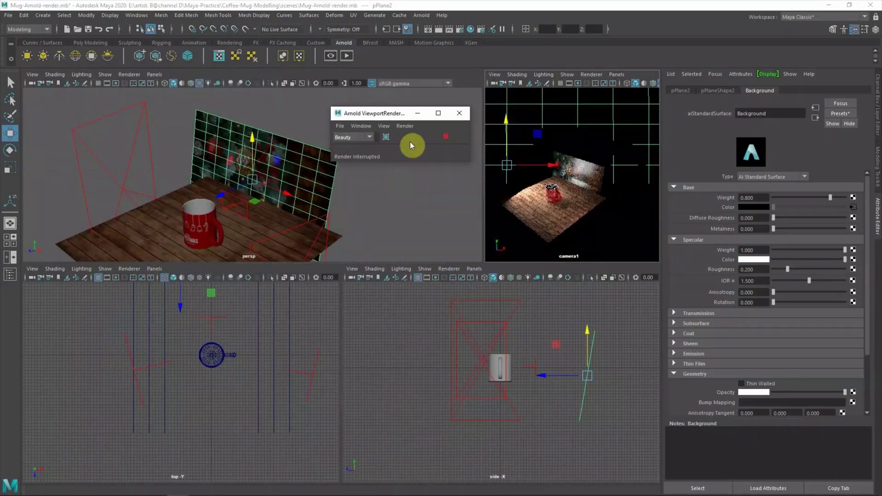
# Step: Render camera1 with Arnold and raise the background plane's specular roughness to 1.000
pyautogui.click(591, 74)
pyautogui.click(614, 100)
pyautogui.click(427, 202)
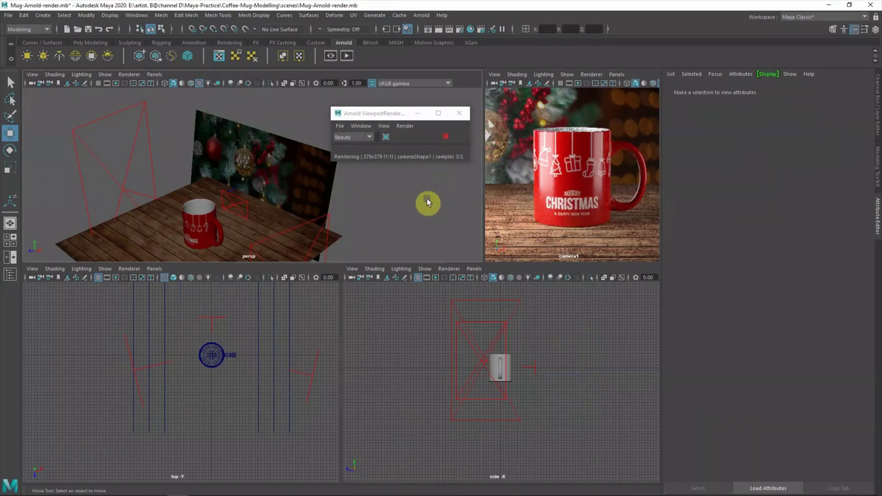
pyautogui.click(538, 126)
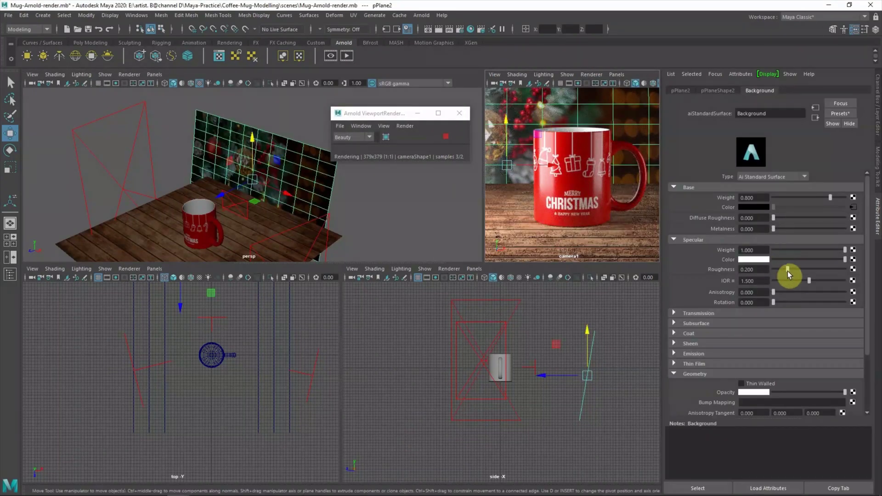
pyautogui.moveTo(788, 270); pyautogui.dragTo(846, 271)
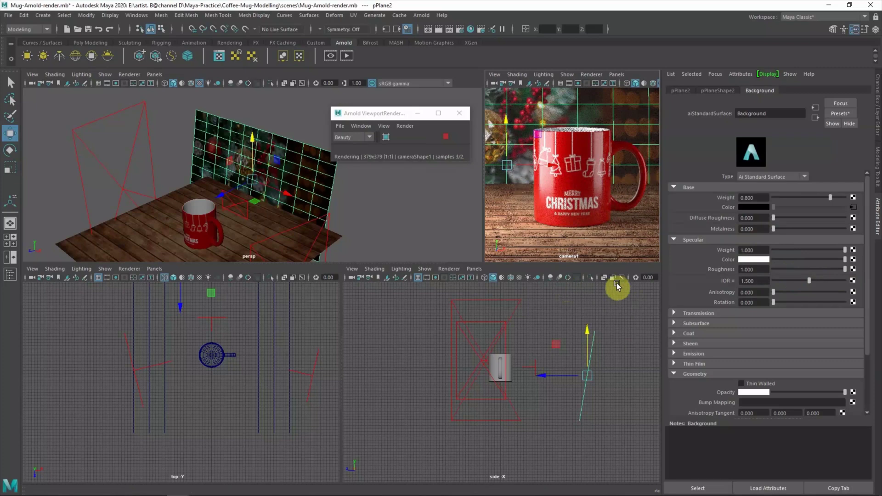
# Step: Lower the table's specular roughness to 0.800 and review its bump map settings
pyautogui.click(559, 237)
pyautogui.moveTo(758, 270); pyautogui.dragTo(754, 279)
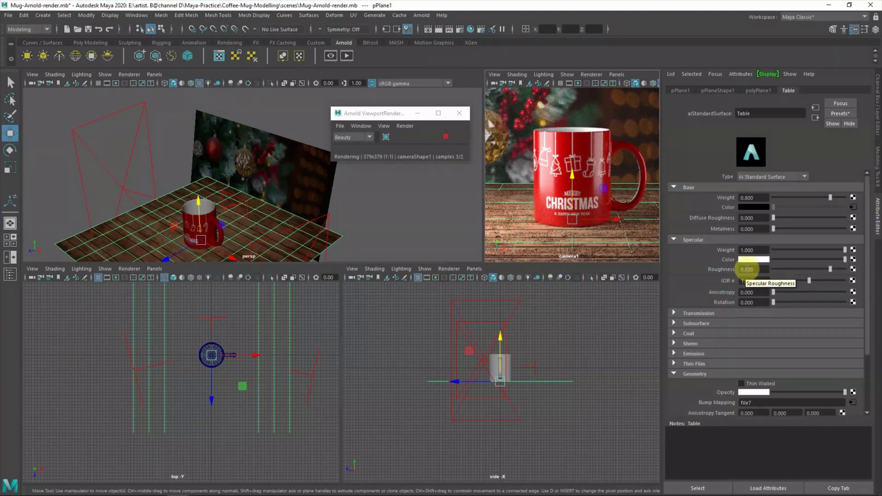
pyautogui.scroll(-4, 696, 292)
pyautogui.click(844, 325)
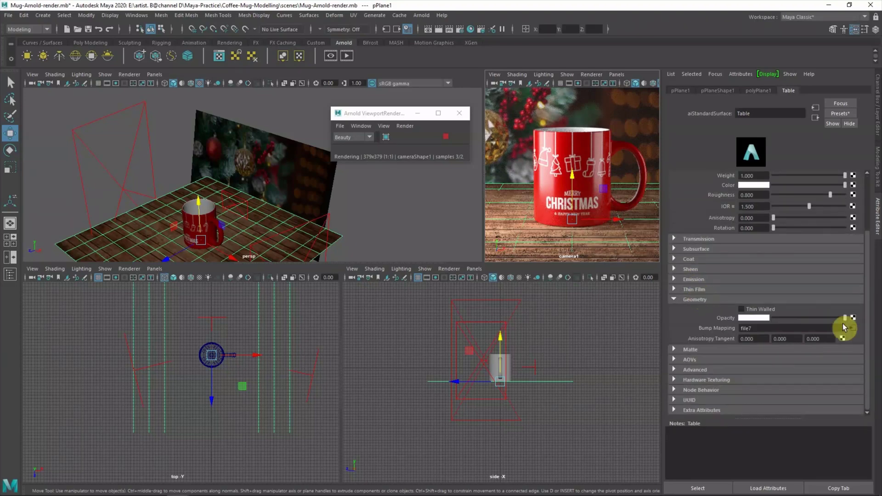
pyautogui.click(591, 315)
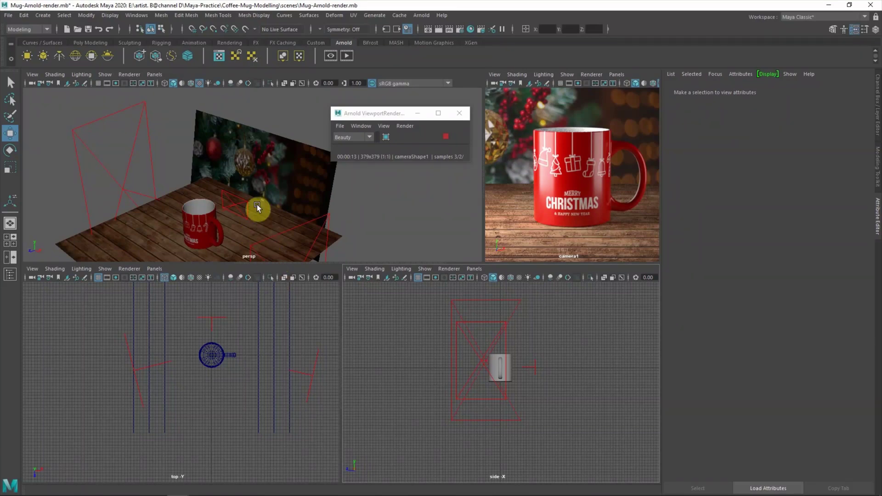
# Step: Select camera1 and toggle Enable DOF in its Arnold settings
pyautogui.click(385, 357)
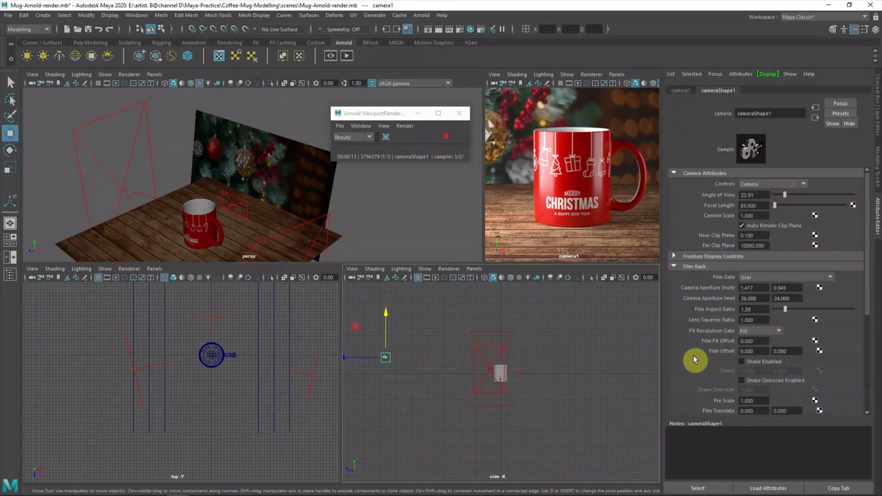
pyautogui.click(679, 174)
pyautogui.click(680, 193)
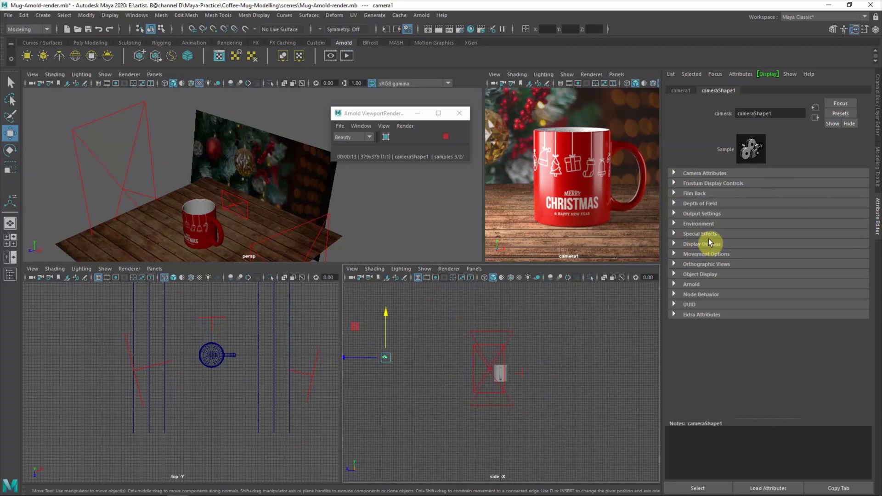
pyautogui.click(697, 284)
pyautogui.click(758, 351)
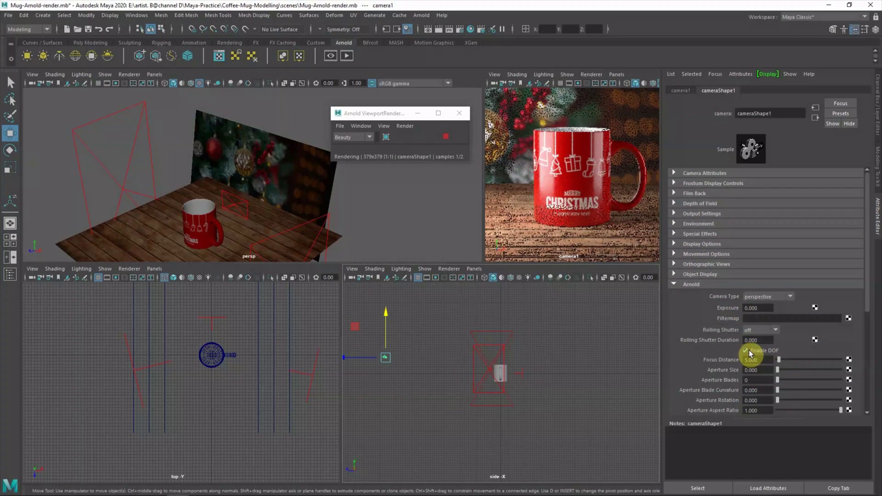
# Step: Read the mug's distance from the Object Details HUD and set Focus Distance 64.841
pyautogui.click(137, 16)
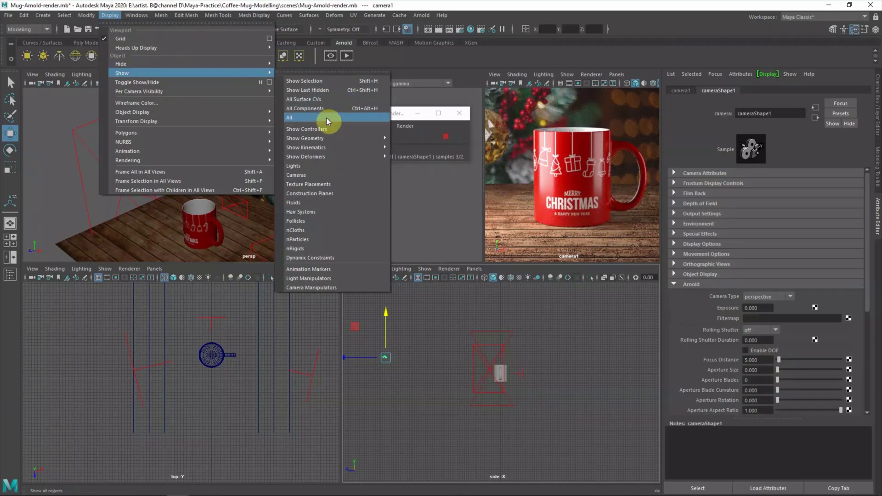
pyautogui.moveTo(136, 48)
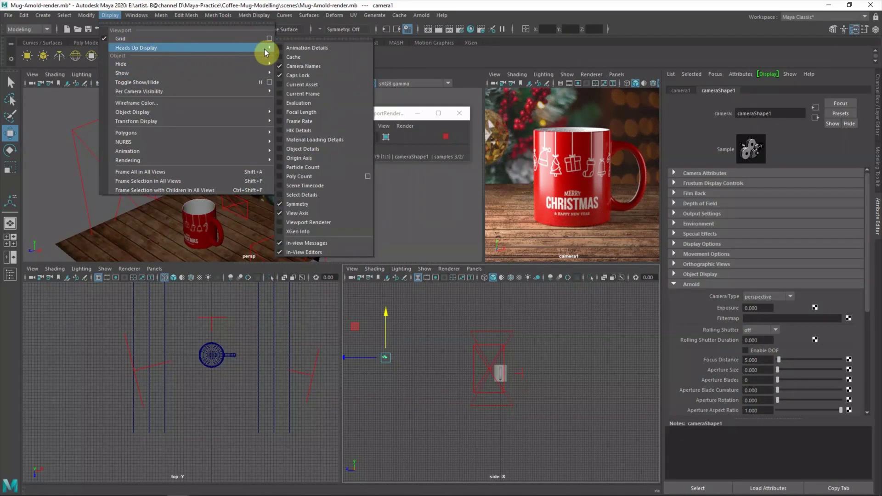
pyautogui.click(305, 148)
pyautogui.click(538, 150)
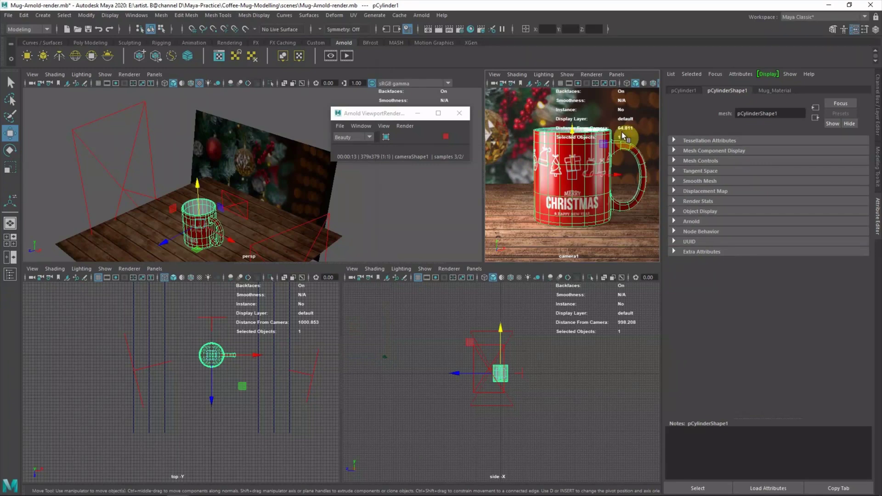
pyautogui.click(385, 357)
pyautogui.click(746, 351)
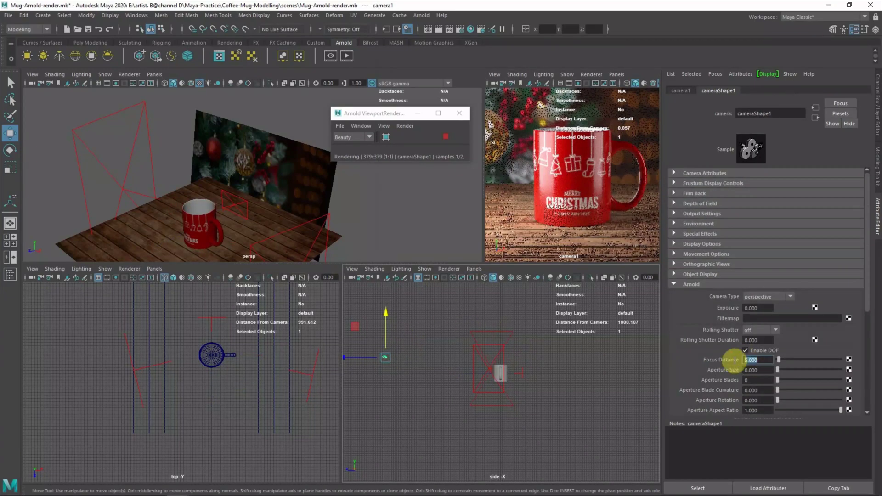
pyautogui.write('841')
pyautogui.press('Return')
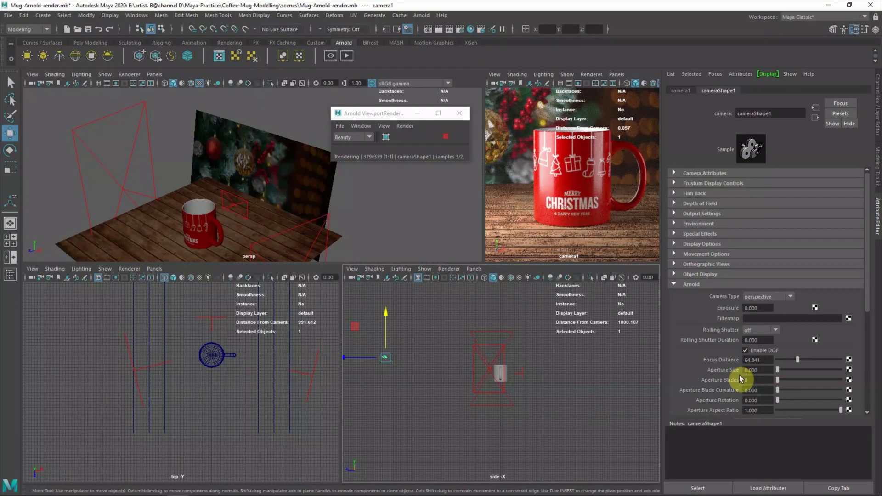
# Step: Try aperture sizes 1 and 2, settle on 0.500, and hide the Object Details HUD
pyautogui.write('1')
pyautogui.press('Return')
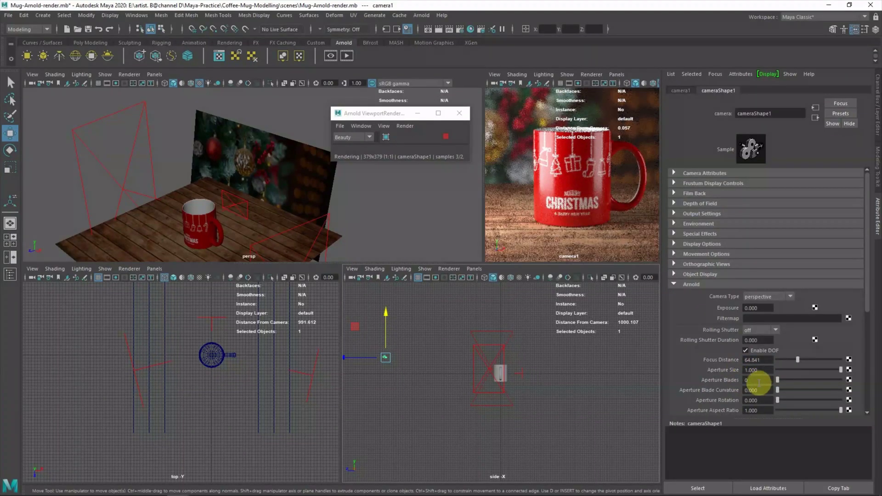
pyautogui.click(136, 15)
pyautogui.moveTo(110, 15)
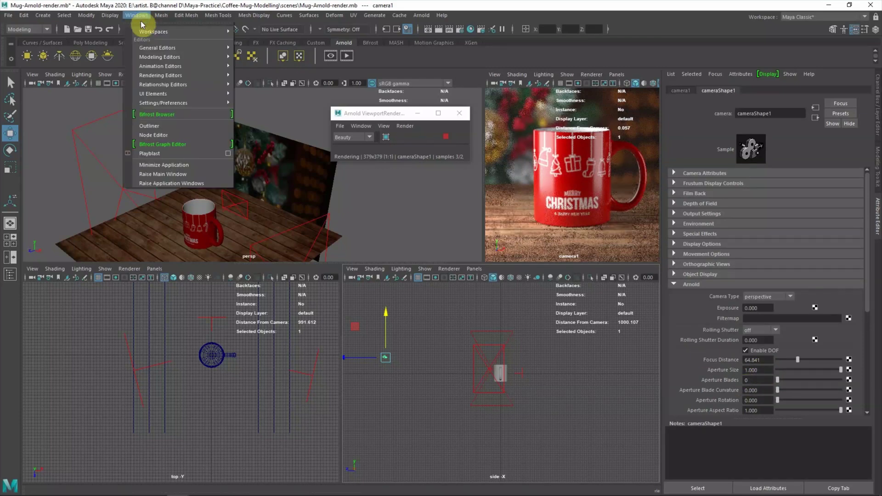
pyautogui.click(128, 42)
pyautogui.press('Return')
pyautogui.click(753, 370)
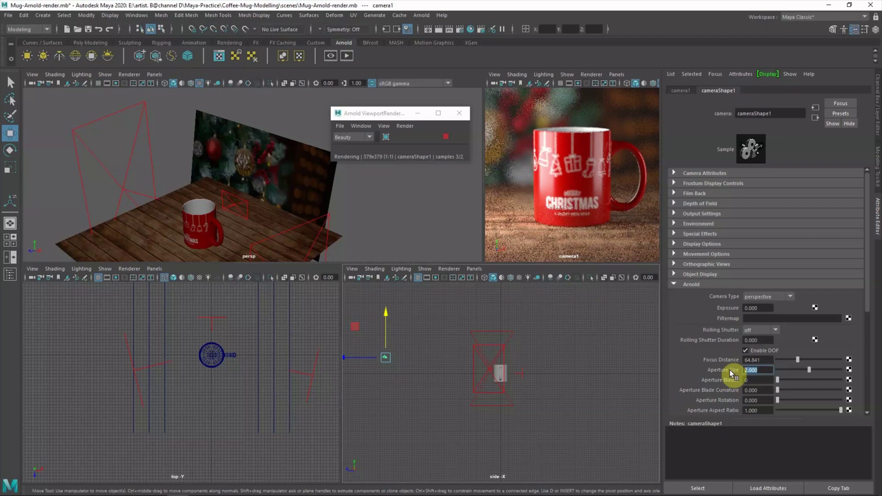
pyautogui.write('0.500')
pyautogui.press('Return')
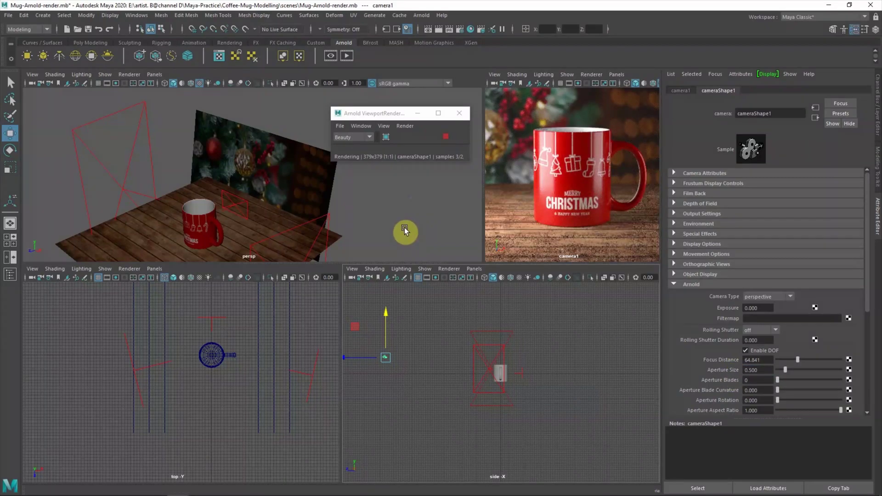
# Step: Select the left area light and enable its colour temperature
pyautogui.moveTo(407, 236)
pyautogui.keyDown('alt'); pyautogui.mouseDown()
pyautogui.moveTo(359, 232)
pyautogui.moveTo(354, 189)
pyautogui.mouseUp(); pyautogui.keyUp('alt')
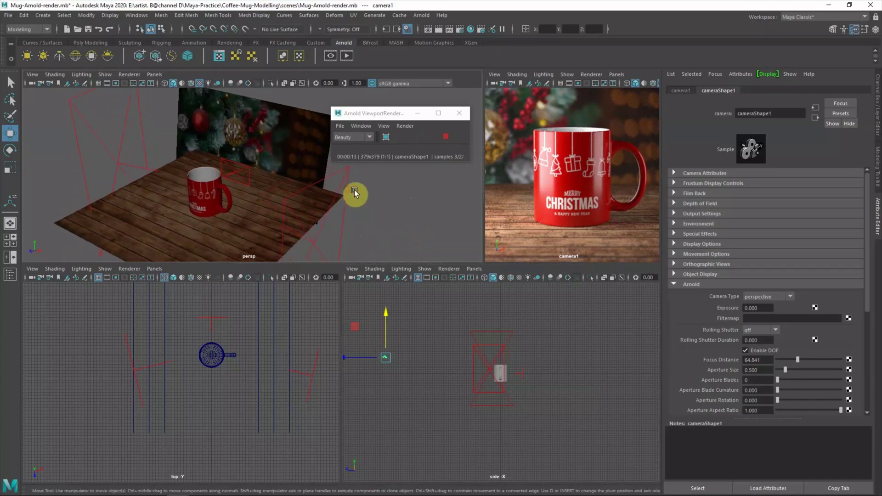
pyautogui.click(98, 148)
pyautogui.click(738, 218)
# Step: Set the area light's colour temperature to 5500, after first trying 3000
pyautogui.doubleClick(747, 228)
pyautogui.write('3000')
pyautogui.press('Return')
pyautogui.moveTo(784, 228); pyautogui.dragTo(797, 228)
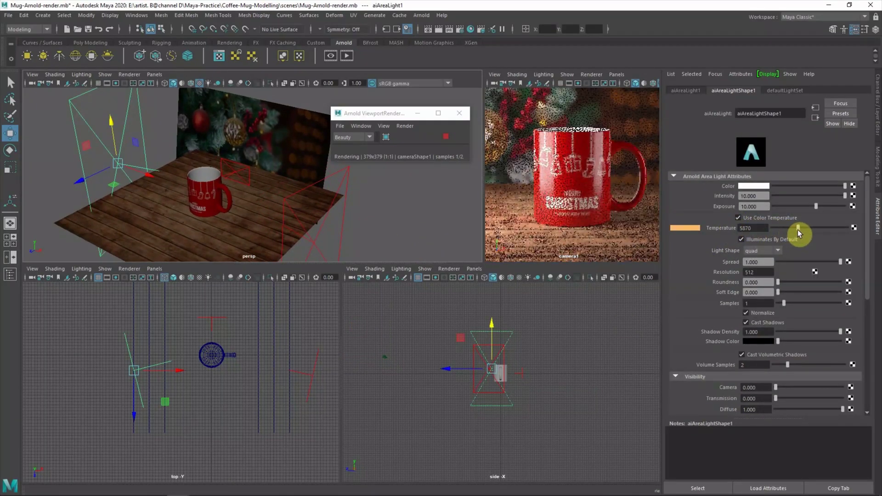
pyautogui.write('5500')
pyautogui.press('Return')
# Step: Give the left and right area lights a soft edge of 0.5
pyautogui.click(343, 228)
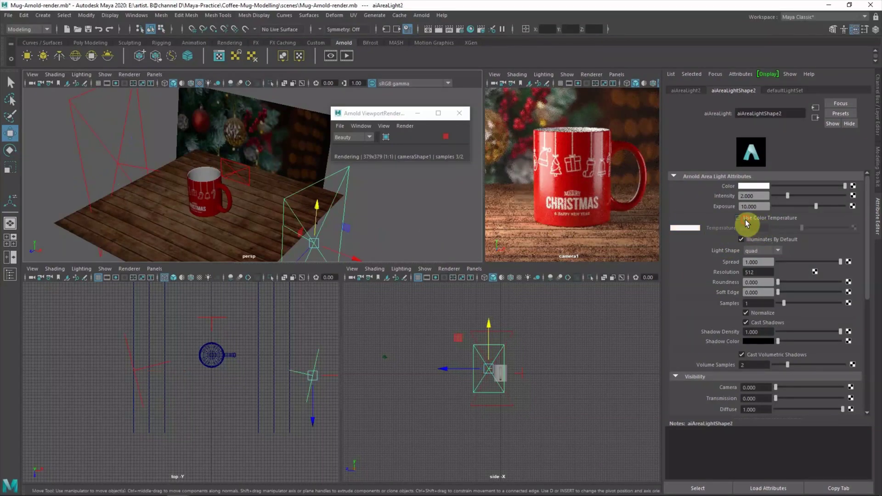
pyautogui.click(261, 186)
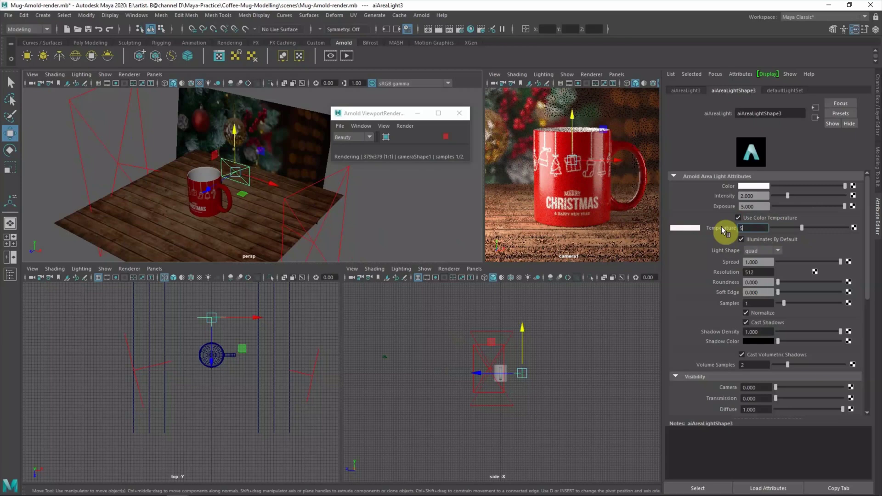
pyautogui.click(116, 162)
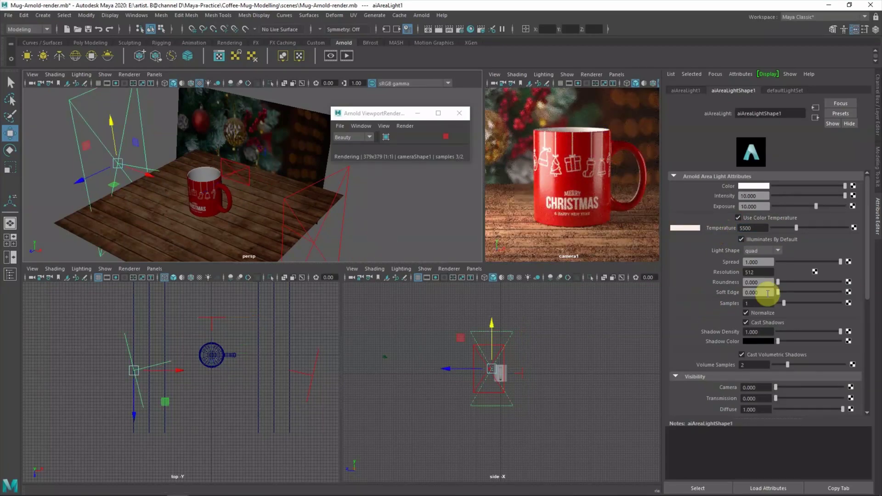
pyautogui.moveTo(778, 293); pyautogui.dragTo(809, 294)
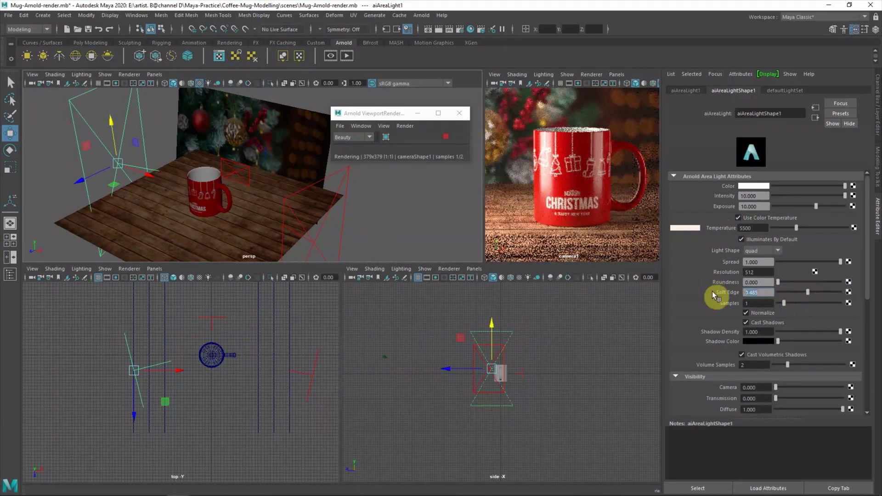
pyautogui.click(342, 231)
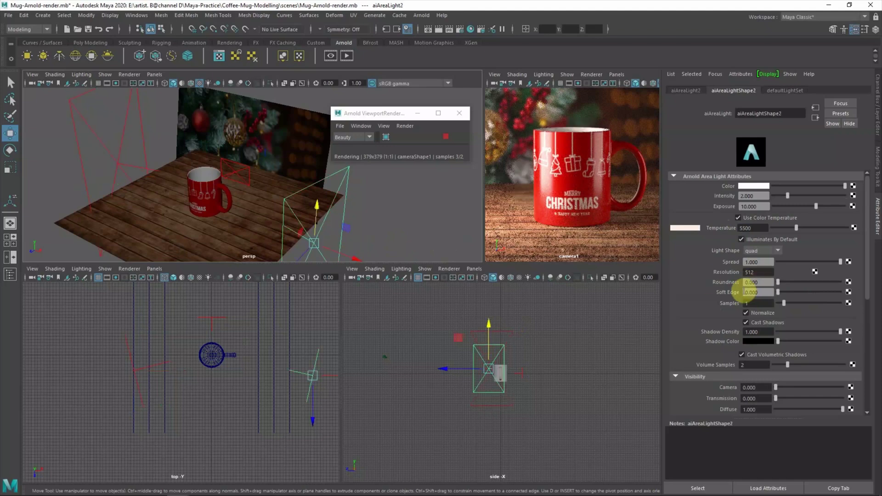
pyautogui.write('0.5')
pyautogui.press('Return')
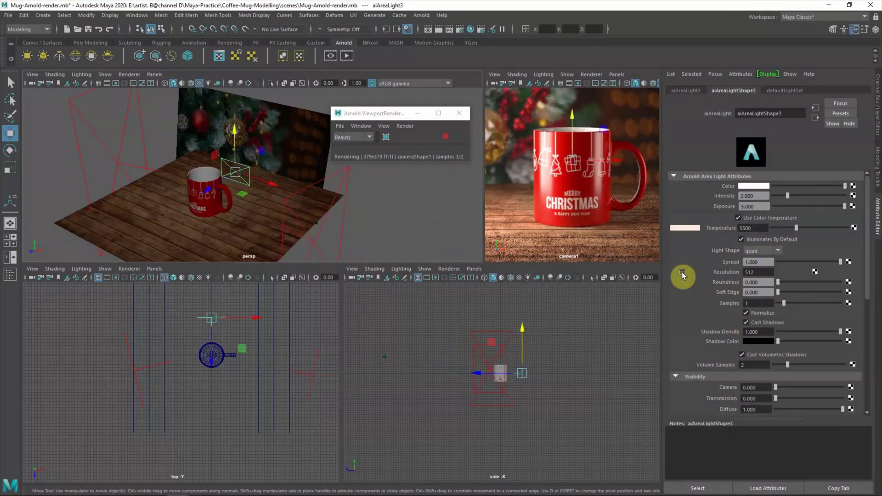
pyautogui.click(367, 210)
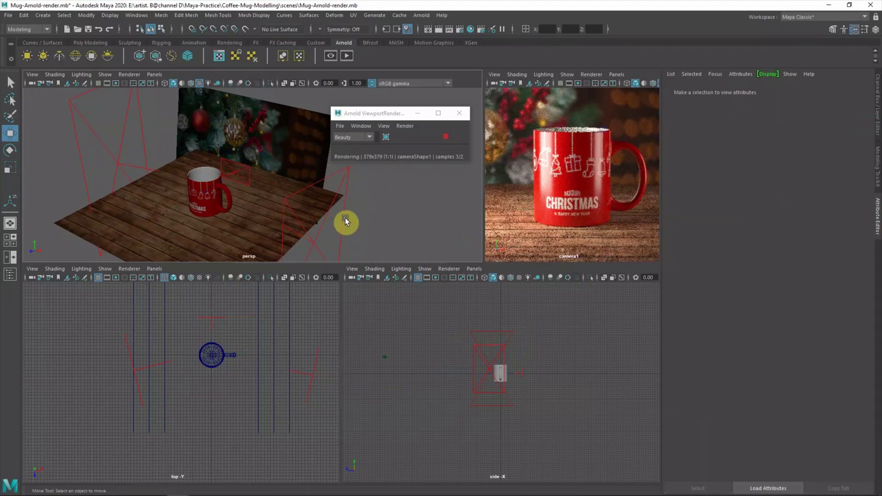
# Step: Set the first area light's intensity to 9
pyautogui.click(527, 211)
pyautogui.doubleClick(756, 197)
pyautogui.write('9')
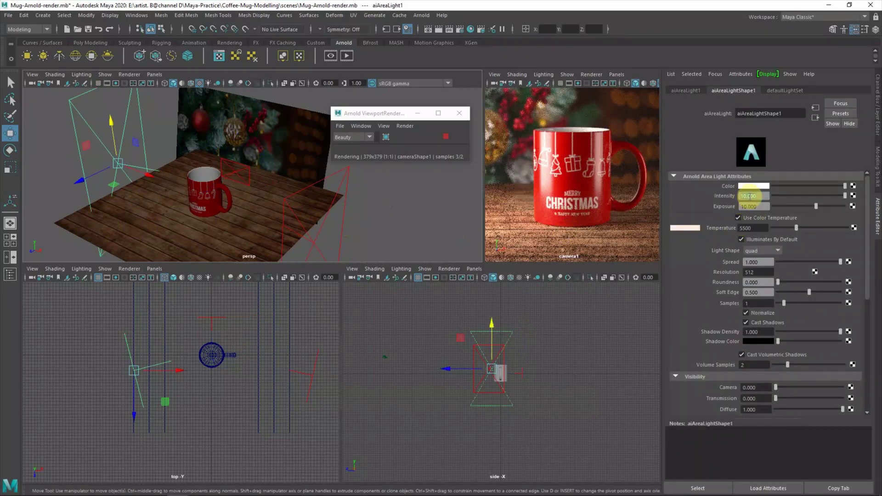
pyautogui.press('Return')
# Step: Rescale both area lights and settle the first light's exposure back at 10
pyautogui.click(358, 233)
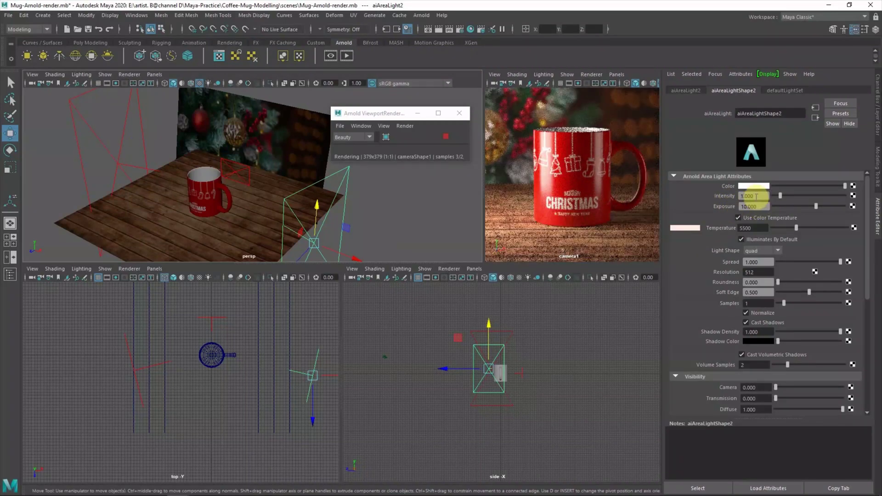
pyautogui.press('r')
pyautogui.moveTo(349, 225)
pyautogui.mouseDown()
pyautogui.moveTo(335, 226)
pyautogui.moveTo(346, 224)
pyautogui.mouseUp()
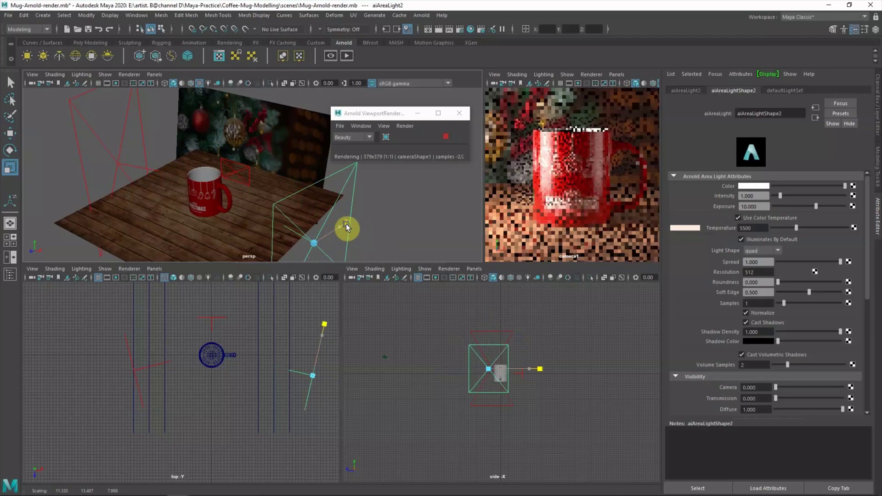
pyautogui.click(121, 155)
pyautogui.click(753, 206)
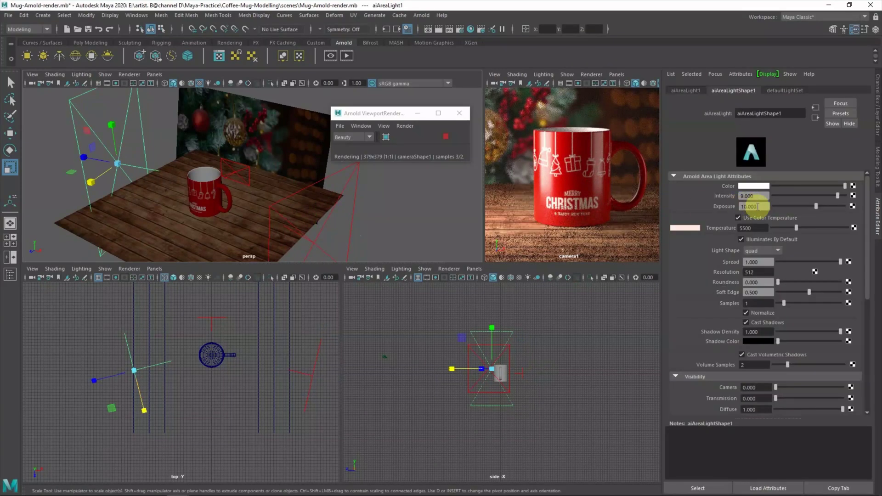
pyautogui.keyDown('ctrl'); pyautogui.moveTo(730, 206); pyautogui.dragTo(712, 207); pyautogui.keyUp('ctrl')
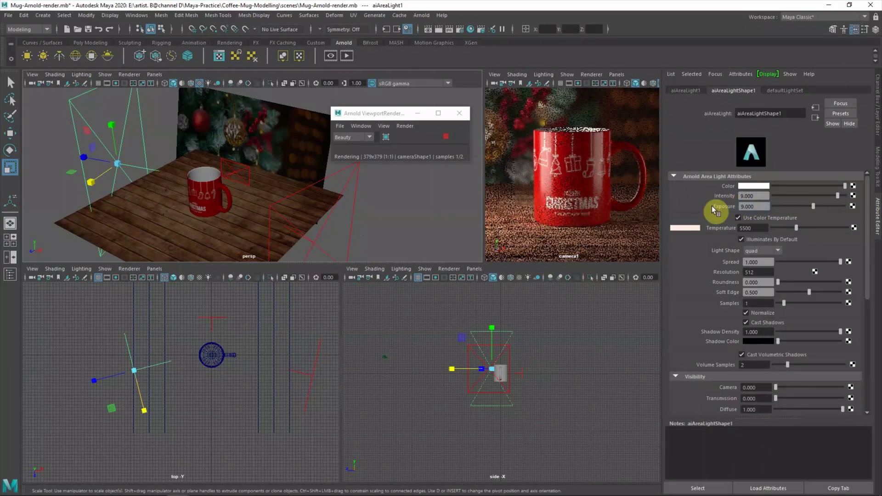
pyautogui.moveTo(88, 186); pyautogui.dragTo(85, 184)
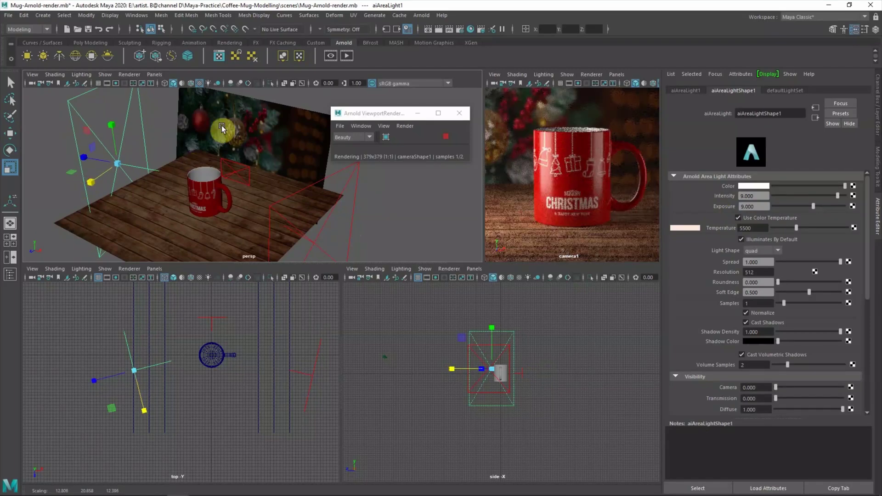
pyautogui.click(757, 206)
pyautogui.moveTo(718, 210)
pyautogui.keyDown('ctrl'); pyautogui.mouseDown()
pyautogui.moveTo(730, 206)
pyautogui.moveTo(725, 197)
pyautogui.mouseUp(); pyautogui.keyUp('ctrl')
# Step: Move the second area light in the side view and nudge the first light's position
pyautogui.click(367, 240)
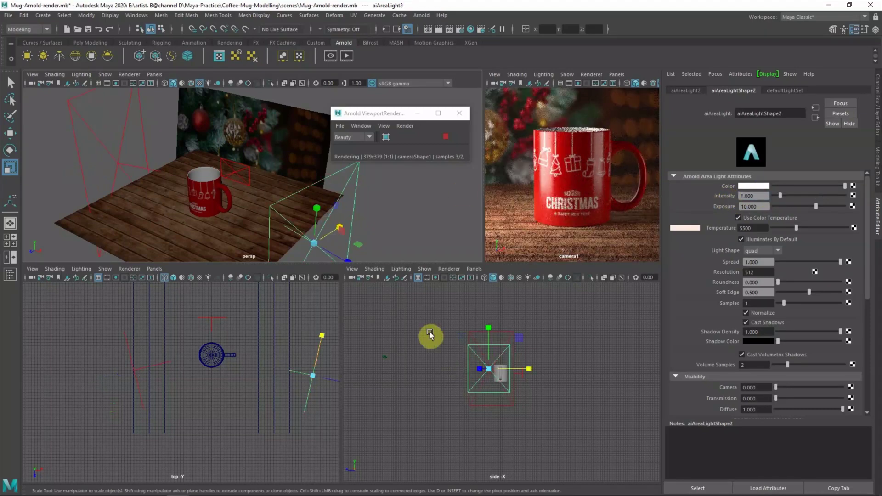
pyautogui.press('w')
pyautogui.click(500, 339)
pyautogui.click(482, 366)
pyautogui.moveTo(483, 346); pyautogui.dragTo(487, 322)
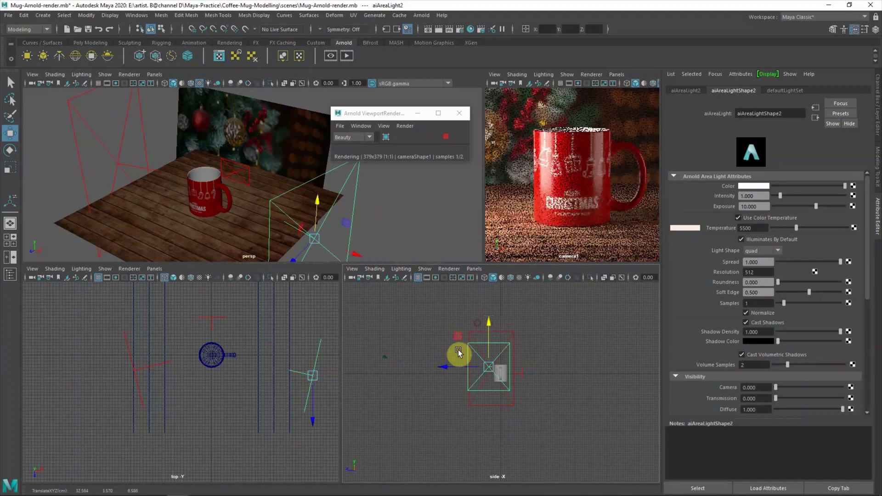
pyautogui.click(570, 313)
pyautogui.press('r')
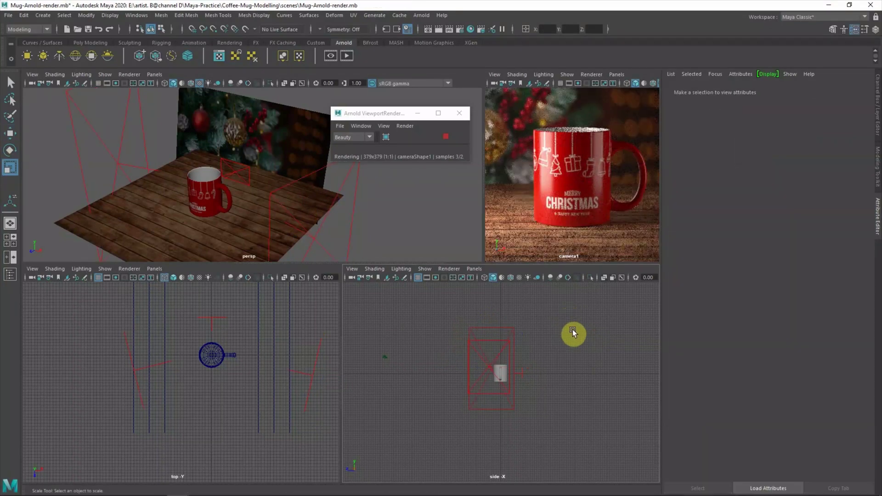
pyautogui.click(137, 365)
pyautogui.press('w')
pyautogui.moveTo(134, 368)
pyautogui.mouseDown()
pyautogui.moveTo(136, 359)
pyautogui.moveTo(171, 376)
pyautogui.mouseUp()
# Step: Raise the second area light and tilt it toward the mug
pyautogui.press('e')
pyautogui.click(305, 376)
pyautogui.press('w')
pyautogui.moveTo(314, 378); pyautogui.dragTo(321, 361)
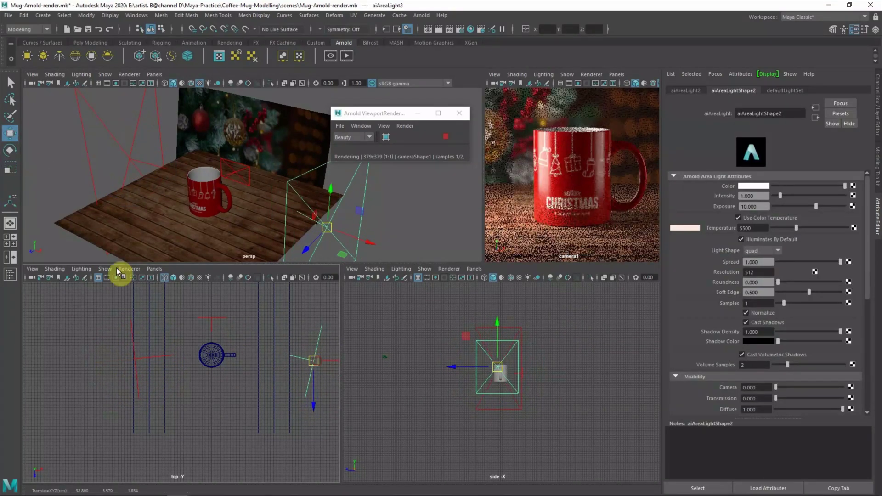
pyautogui.press('e')
pyautogui.moveTo(299, 404); pyautogui.dragTo(305, 404)
pyautogui.click(315, 426)
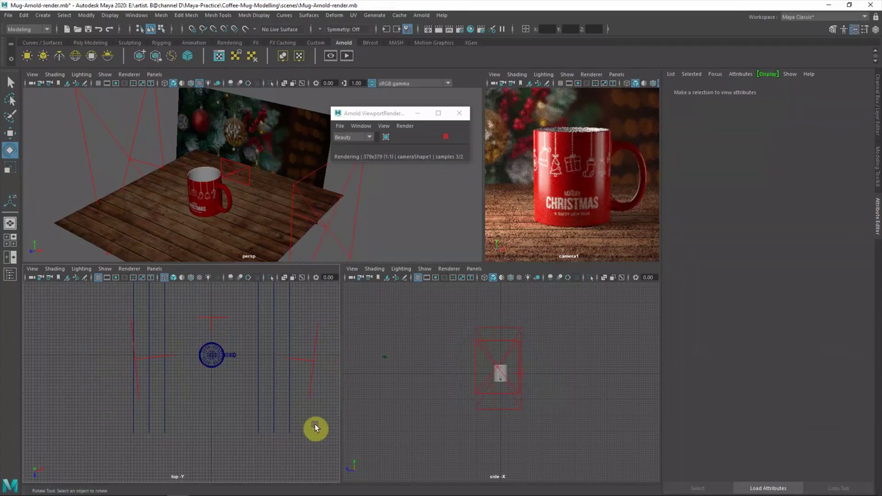
# Step: Shift the second area light slightly left in the side view
pyautogui.click(312, 361)
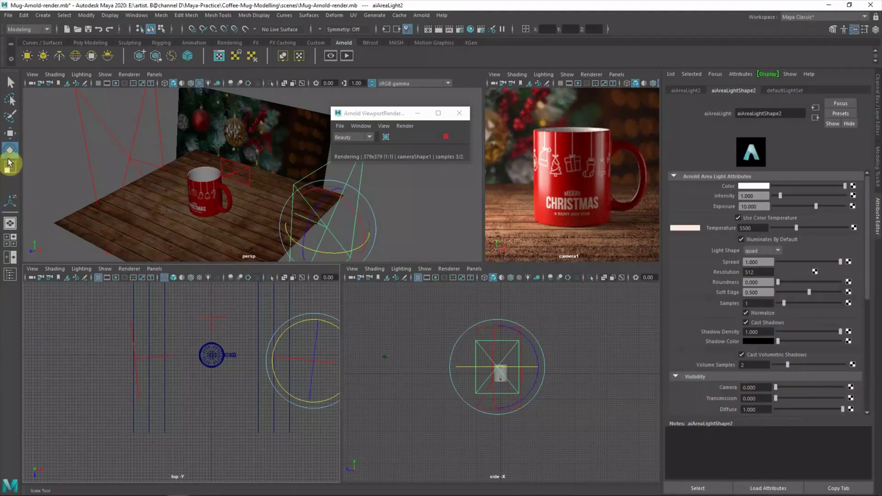
pyautogui.click(10, 168)
pyautogui.press('w')
pyautogui.moveTo(313, 363); pyautogui.dragTo(308, 365)
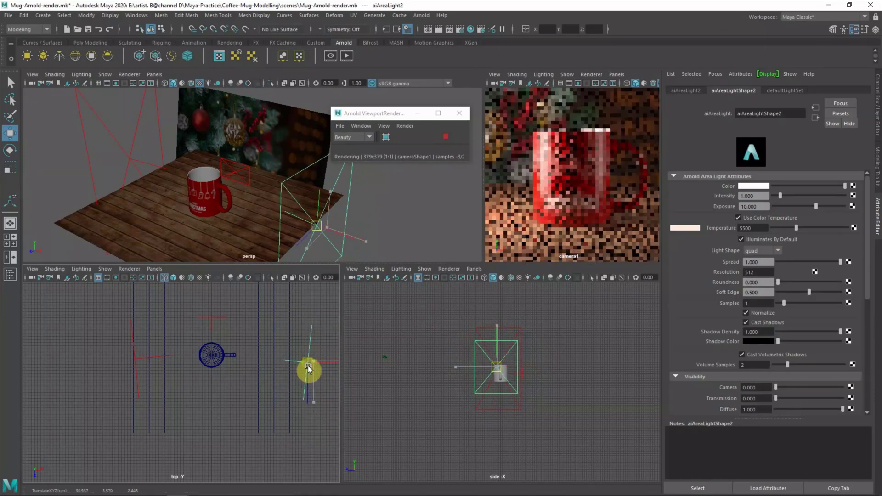
pyautogui.click(306, 313)
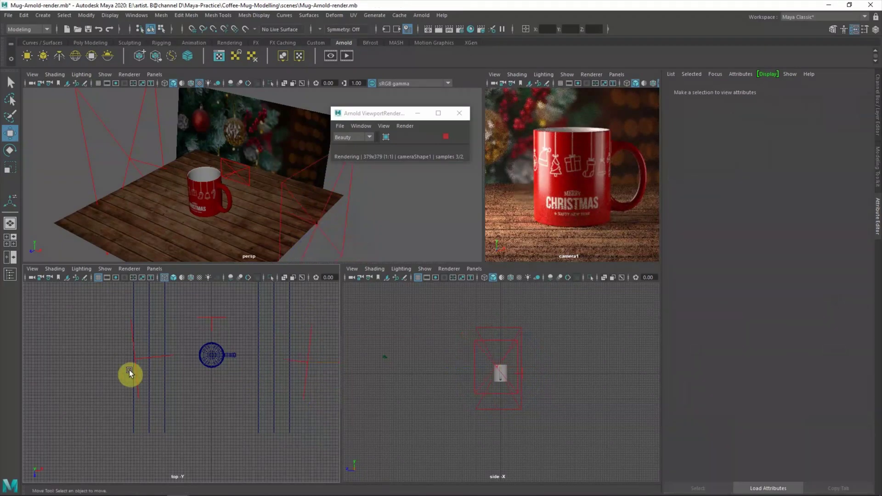
pyautogui.click(134, 368)
pyautogui.click(300, 363)
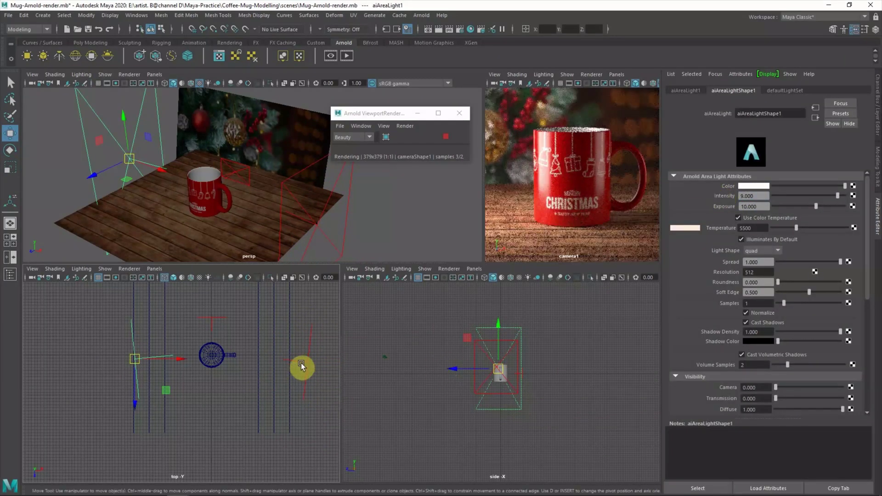
# Step: Give the second area light intensity 1.5 and exposure 10.5
pyautogui.click(755, 198)
pyautogui.write('1.5')
pyautogui.press('Return')
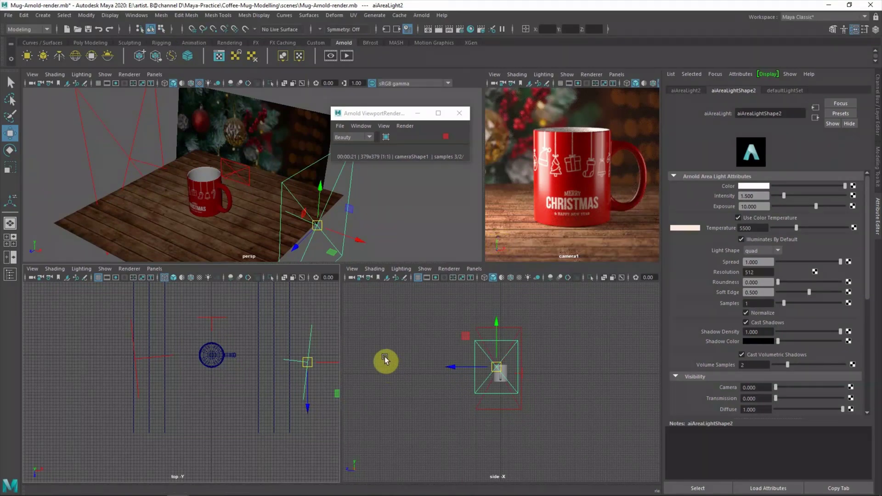
pyautogui.moveTo(747, 195)
pyautogui.keyDown('ctrl'); pyautogui.mouseDown()
pyautogui.moveTo(761, 207)
pyautogui.moveTo(730, 205)
pyautogui.mouseUp(); pyautogui.keyUp('ctrl')
pyautogui.click(172, 178)
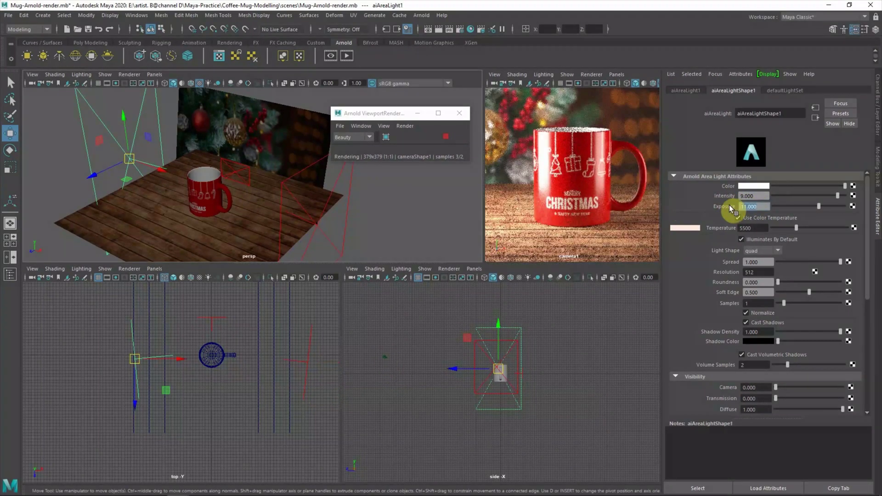
pyautogui.click(316, 230)
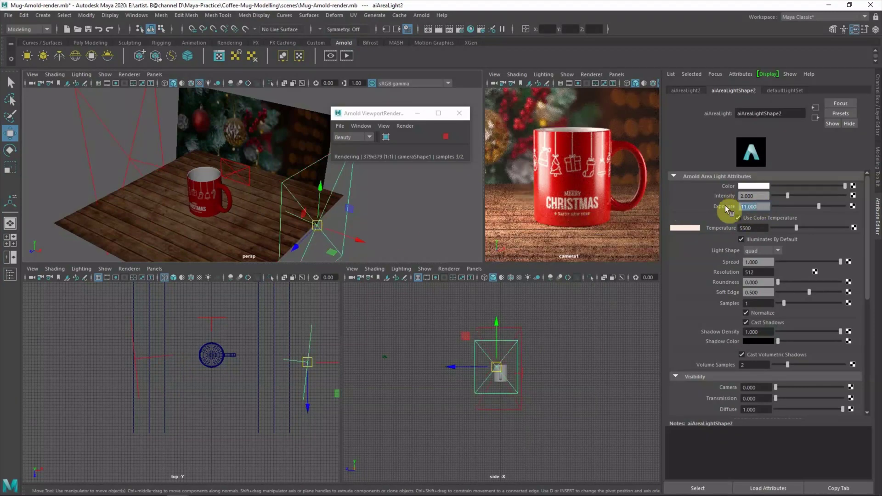
pyautogui.keyDown('ctrl'); pyautogui.moveTo(726, 209); pyautogui.dragTo(746, 208); pyautogui.keyUp('ctrl')
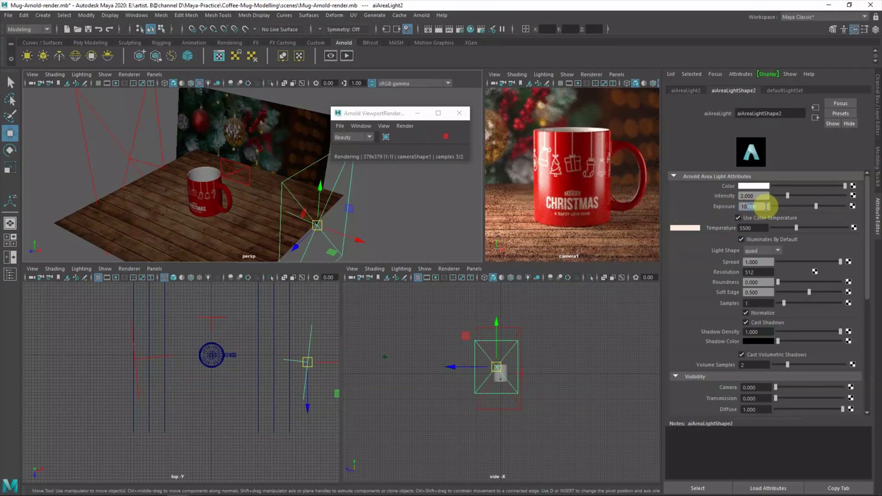
pyautogui.write('10.5')
pyautogui.press('Return')
# Step: Reposition the second area light and close the Arnold viewport render
pyautogui.moveTo(315, 380)
pyautogui.mouseDown()
pyautogui.moveTo(339, 412)
pyautogui.moveTo(315, 418)
pyautogui.mouseUp()
pyautogui.click(10, 151)
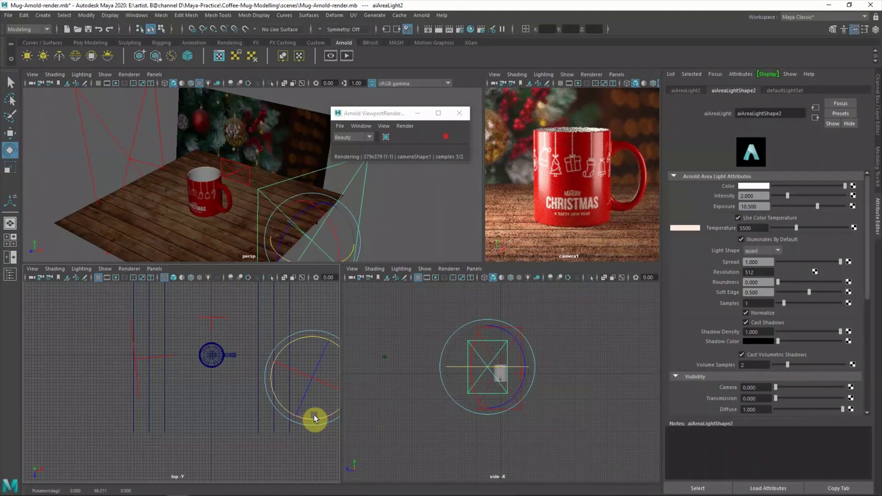
pyautogui.click(119, 151)
pyautogui.click(286, 230)
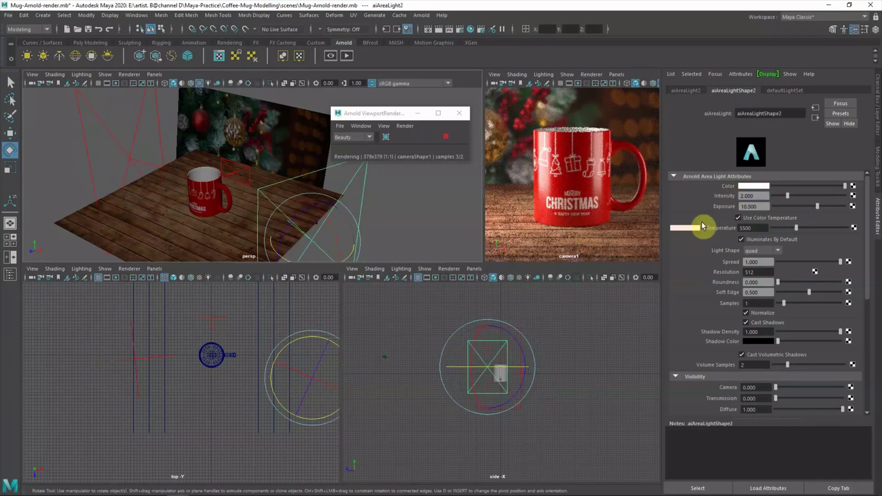
pyautogui.write('1.5')
pyautogui.press('Return')
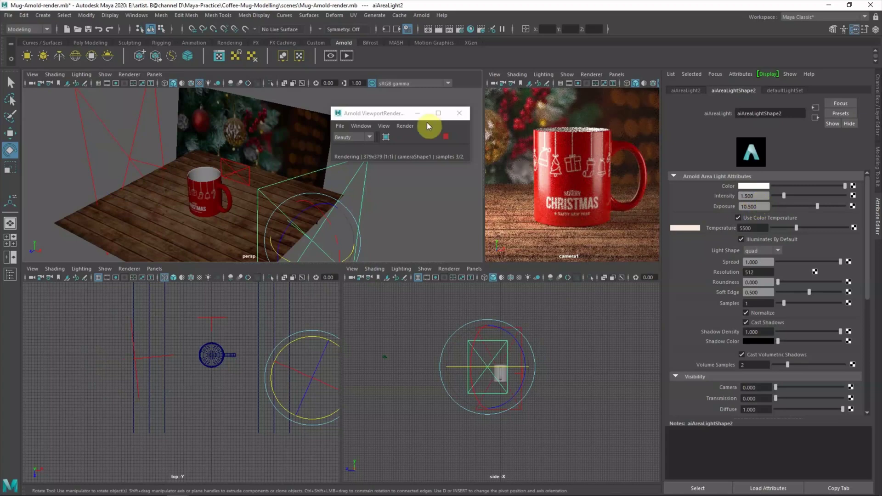
pyautogui.click(459, 113)
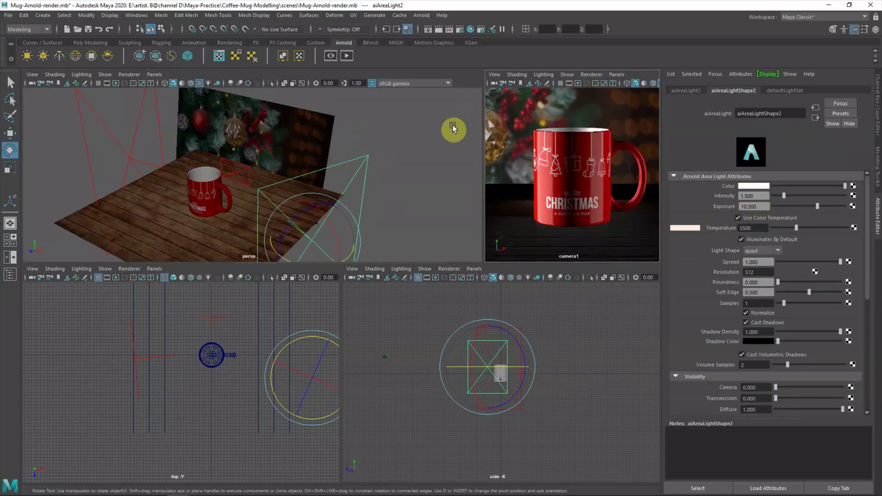
# Step: Render camera1's Christmas mug shot in Arnold RenderView
pyautogui.click(347, 56)
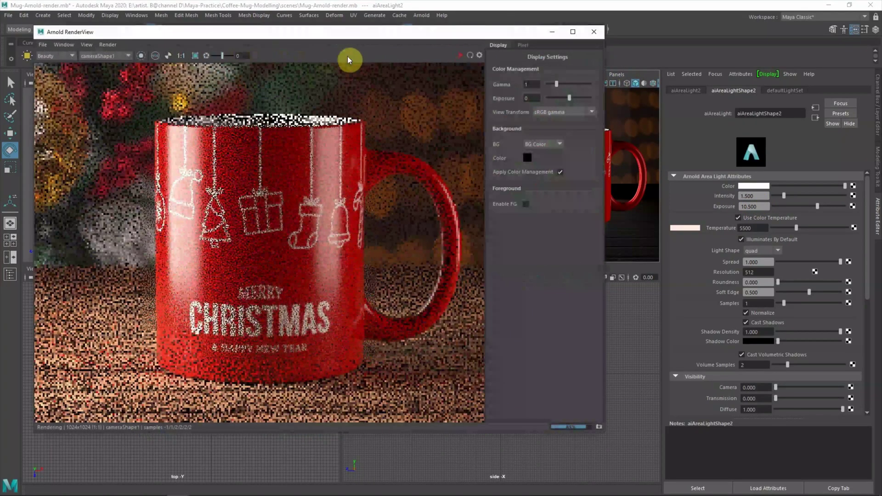